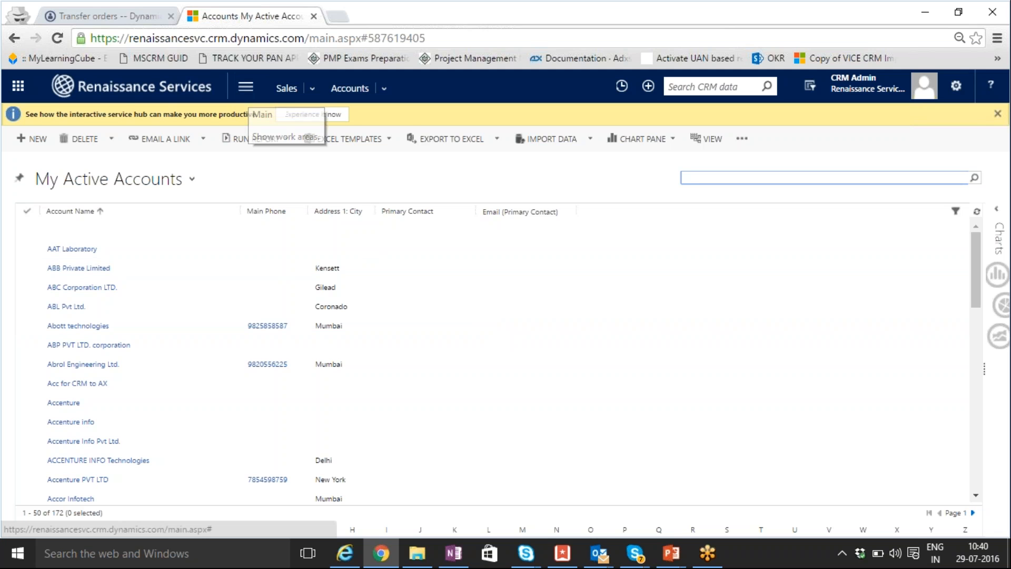
- Create a new account record from the sales accounts list and name it "Queensland Engineering LTD."
click(313, 89)
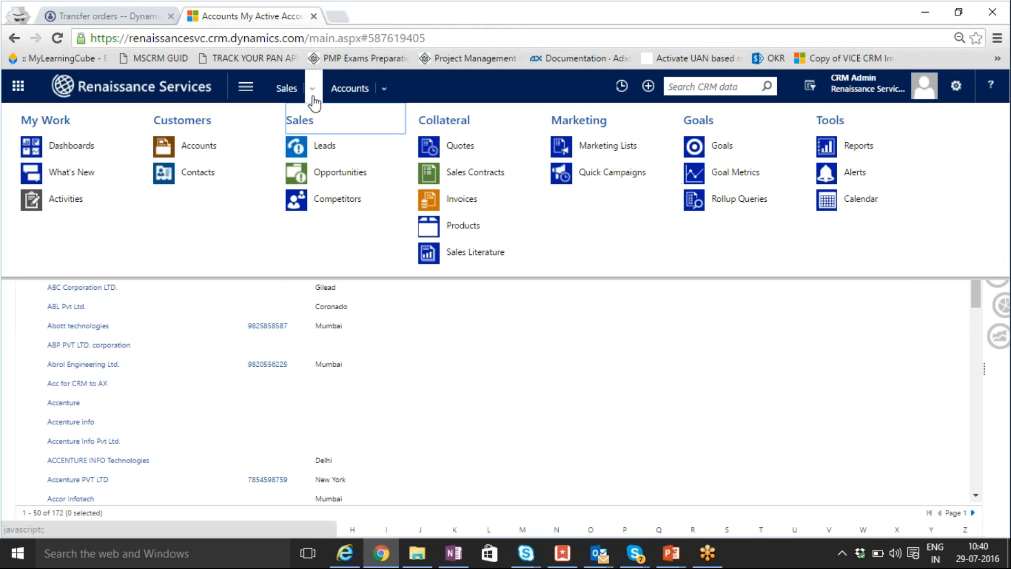
click(217, 144)
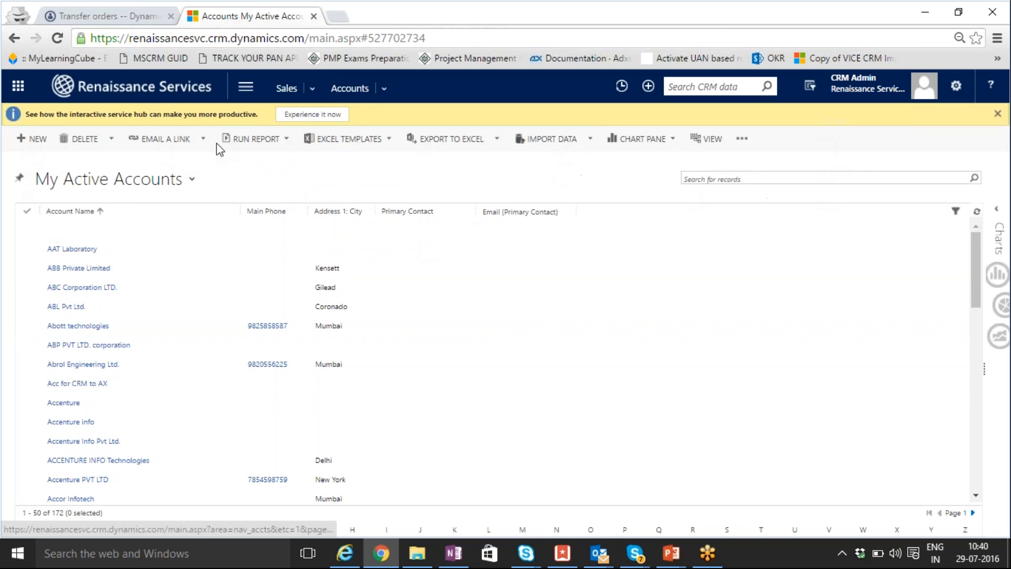
click(33, 139)
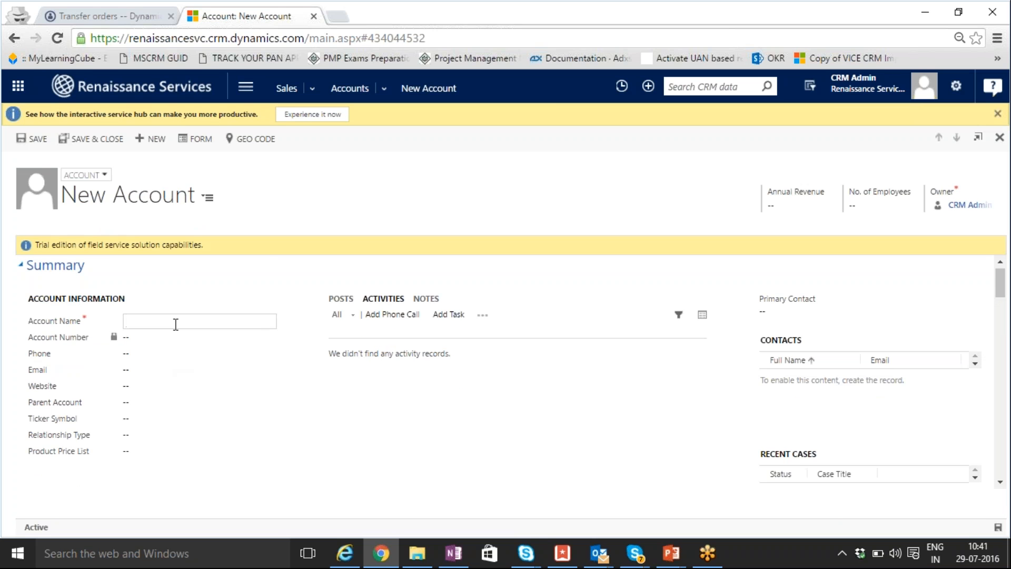
click(176, 322)
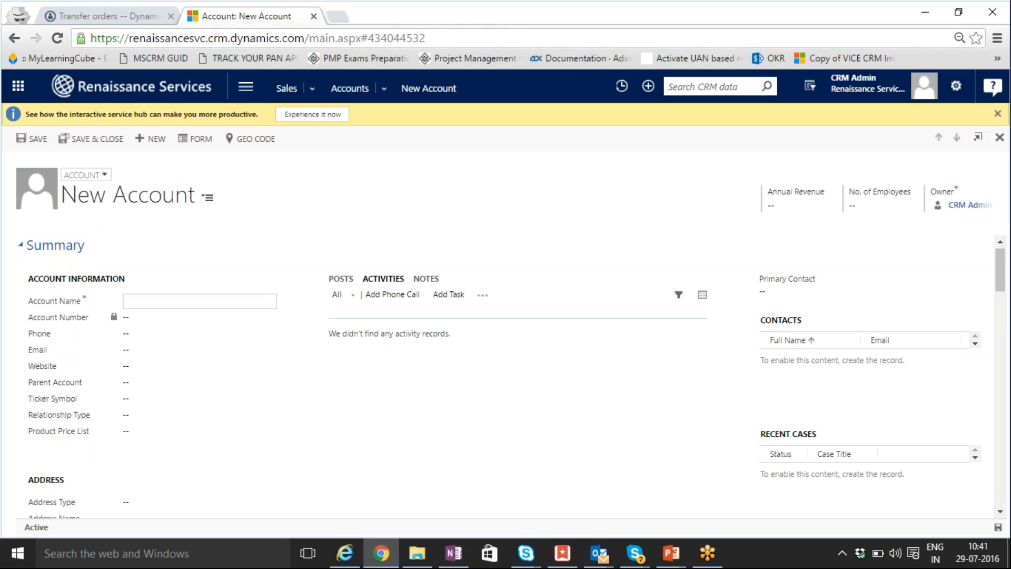
text(Queensland Engineering LTD.)
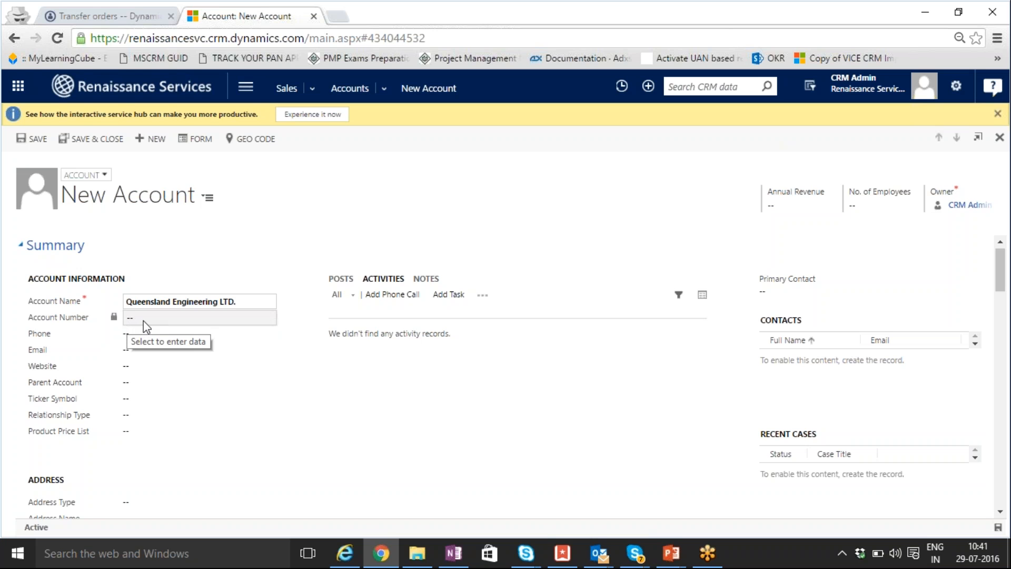
- Set the new account's address type to Invoice and its address name to "Invoicing Adress"
scroll(147, 322, down, 1)
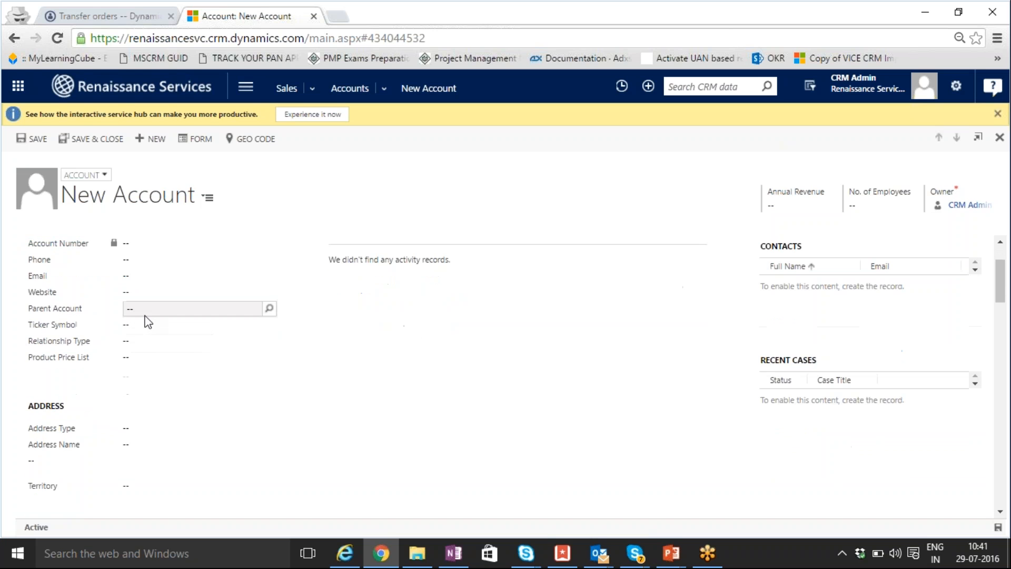
click(149, 424)
click(155, 438)
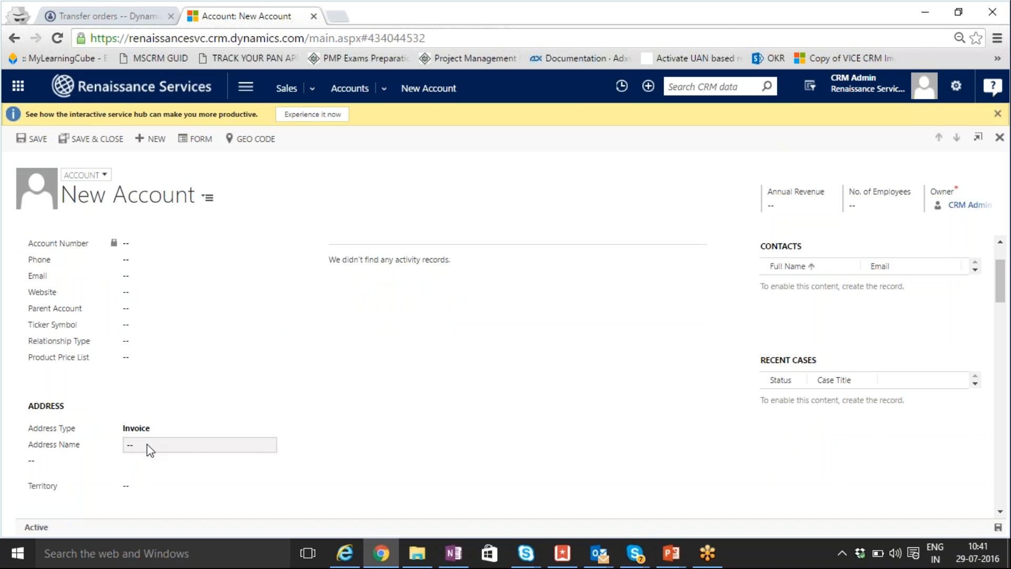
click(147, 444)
text(Invoicing Adress)
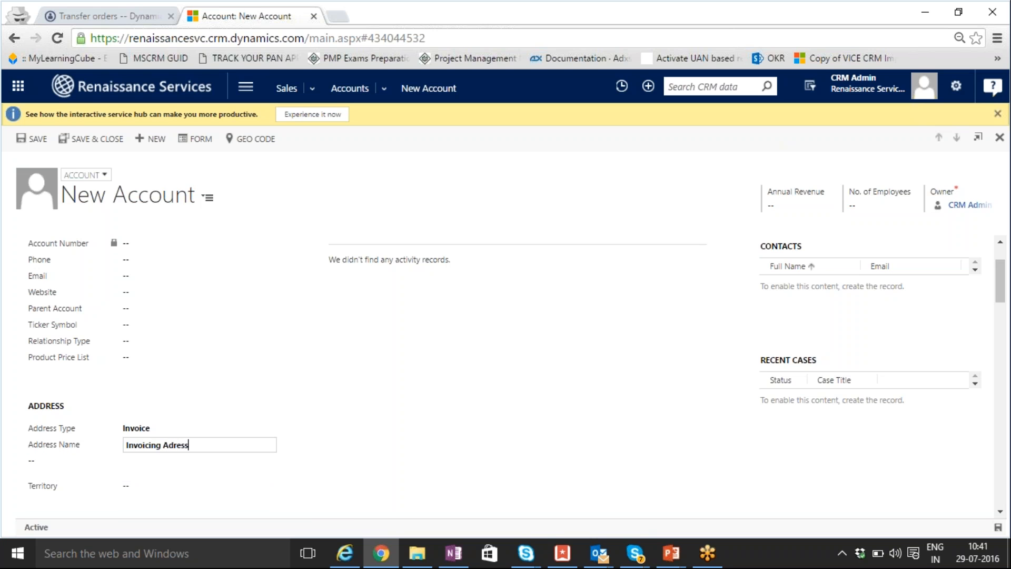
- Fill in the first street line of the invoice address and accept the suggested complete address
key(Tab)
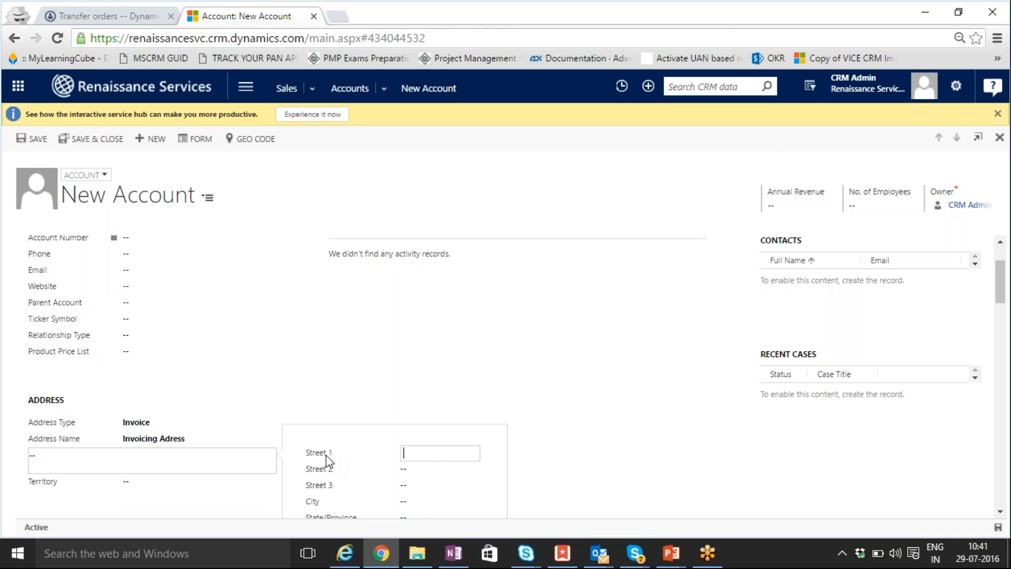
text(LM Road)
key(Tab)
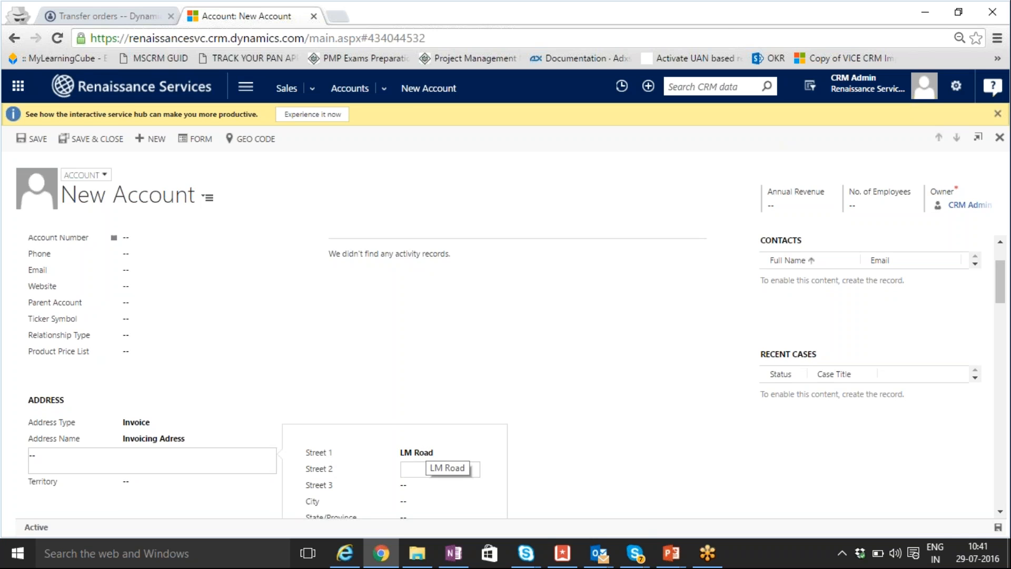
click(617, 384)
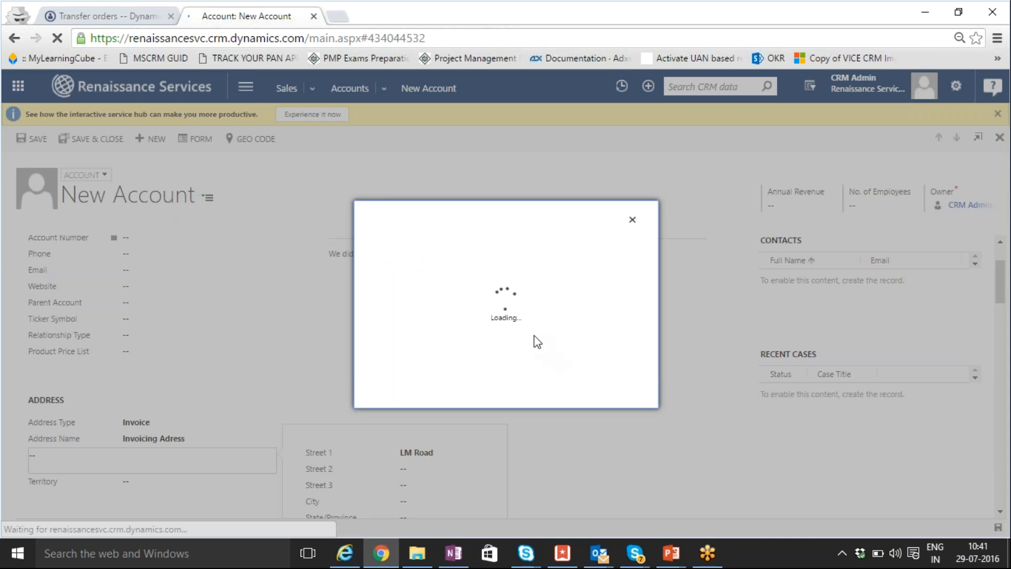
click(385, 278)
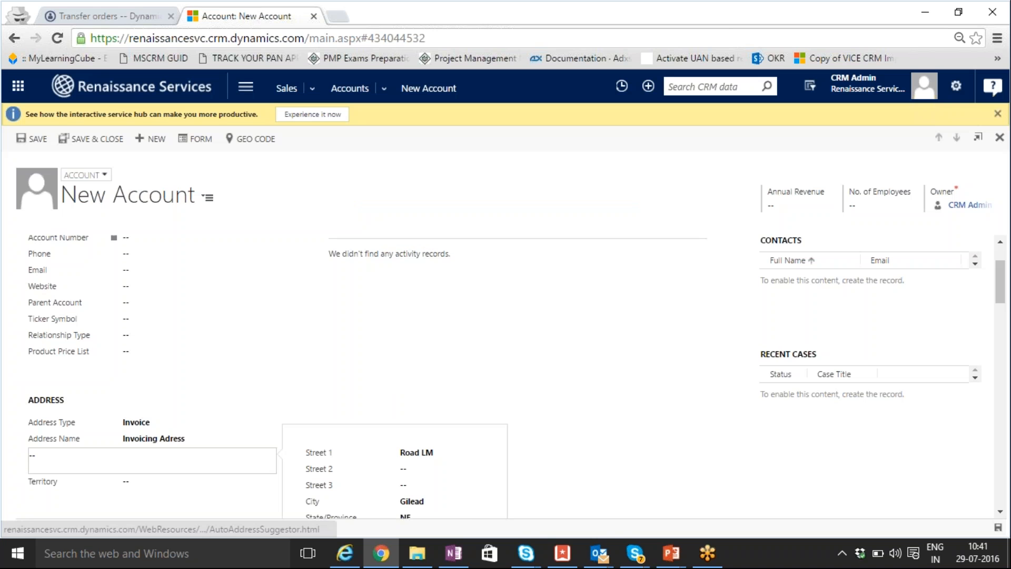
- Set the invoice address's country to USA, confirm the address and save the account
scroll(479, 423, down, 1)
click(469, 479)
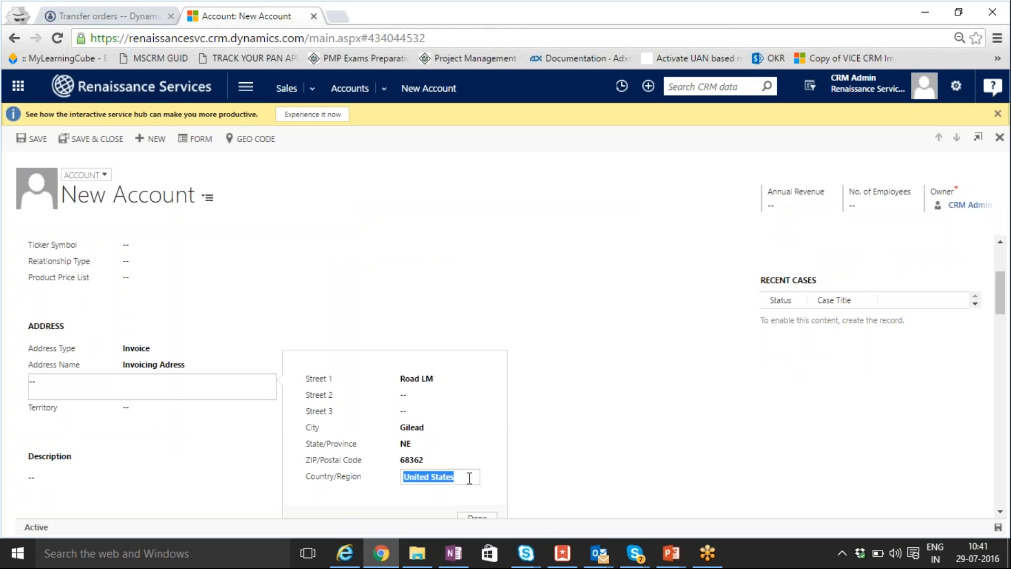
text(USA)
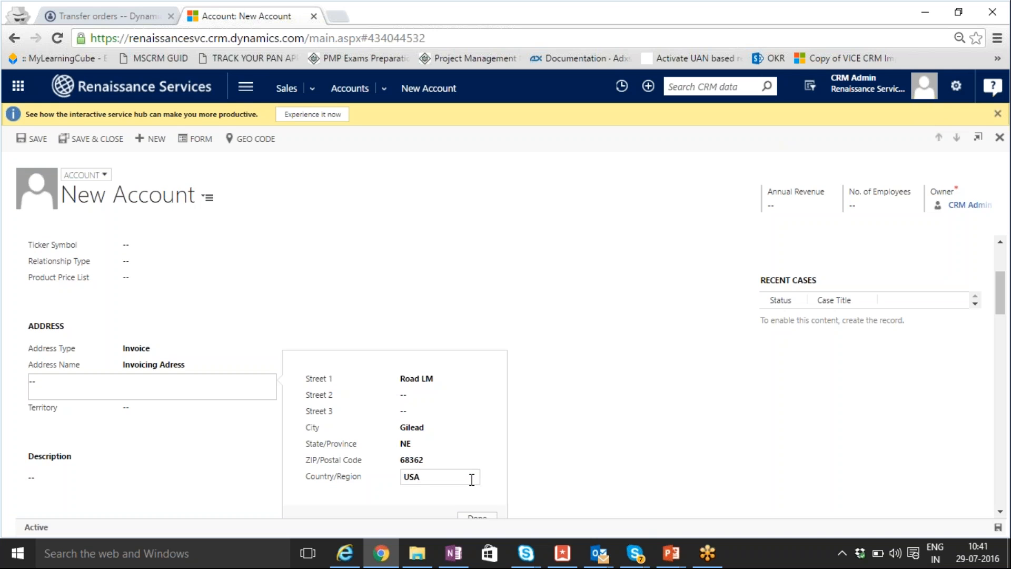
click(480, 517)
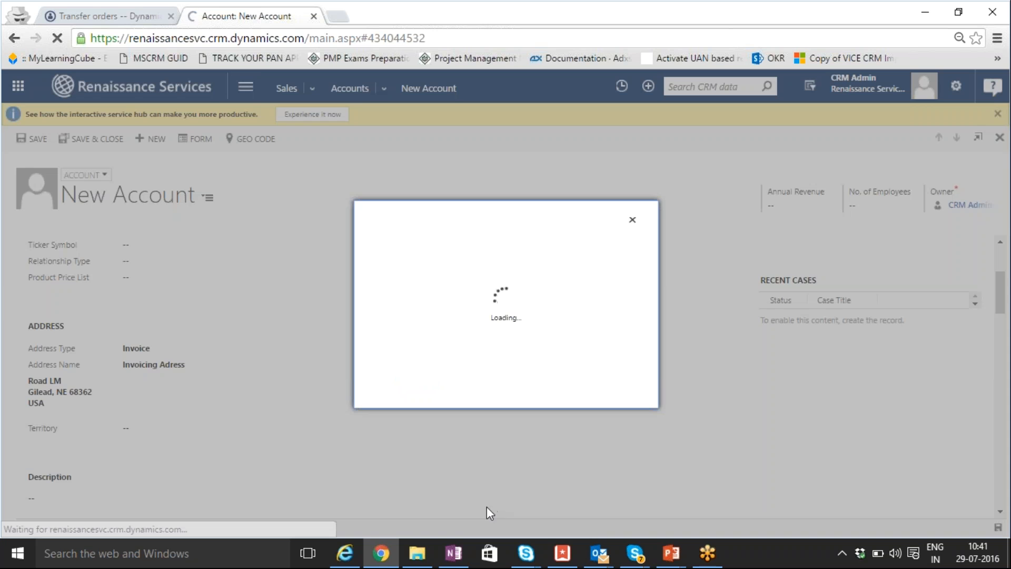
click(582, 378)
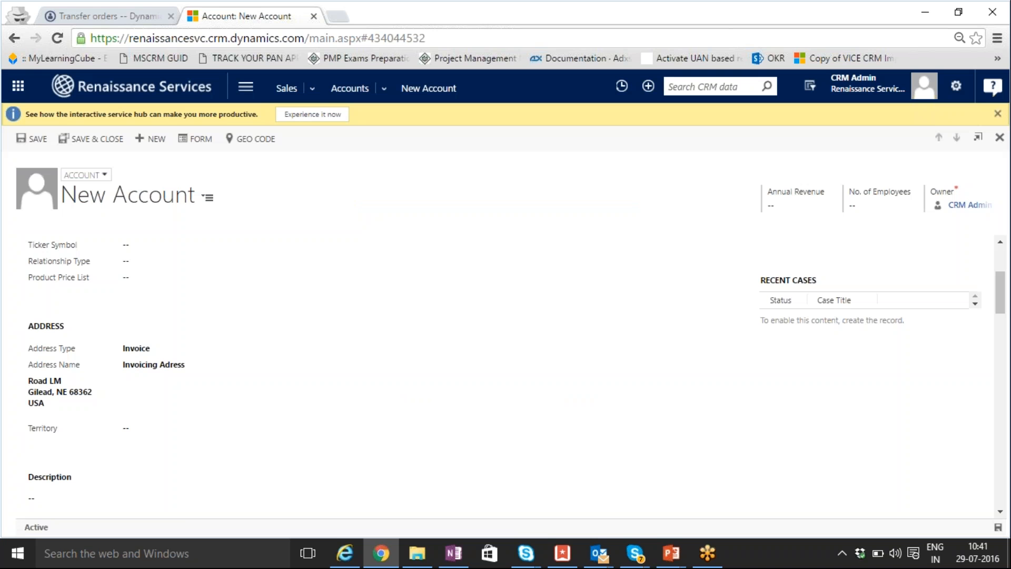
scroll(502, 433, up, 3)
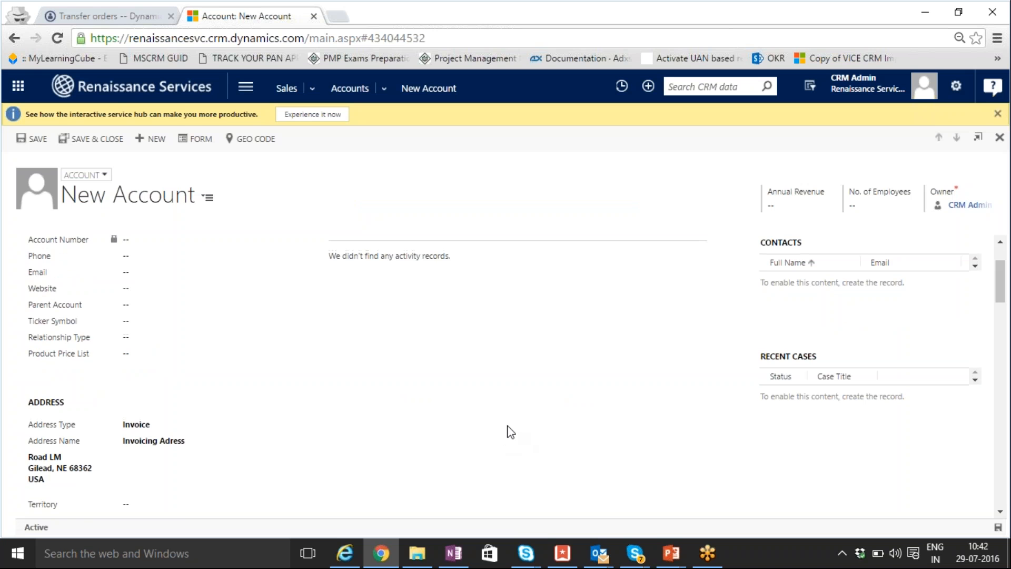
click(44, 141)
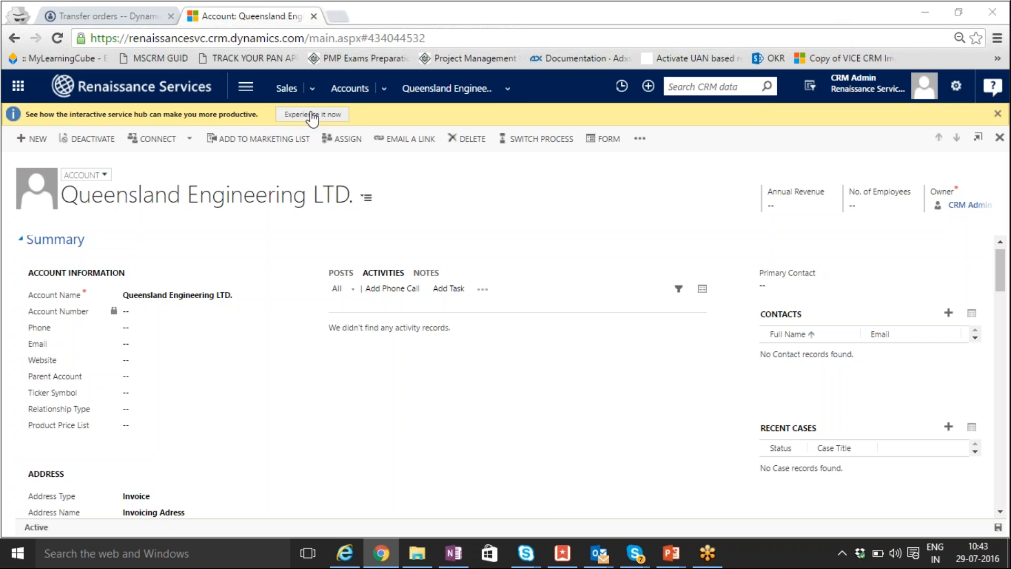
- Switch to Dynamics AX and filter the all customers list by the name "Queenslan"
click(126, 21)
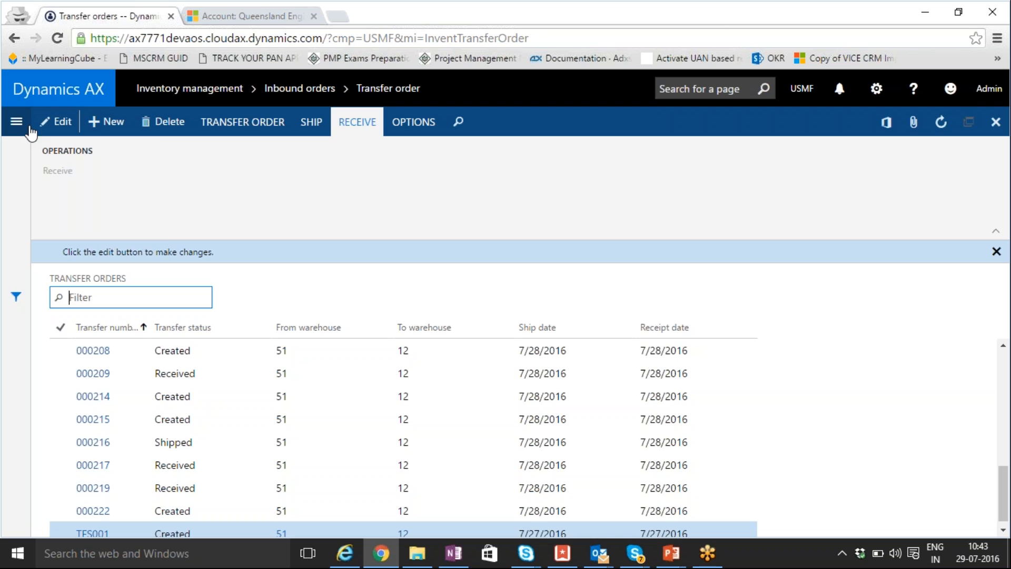
click(14, 129)
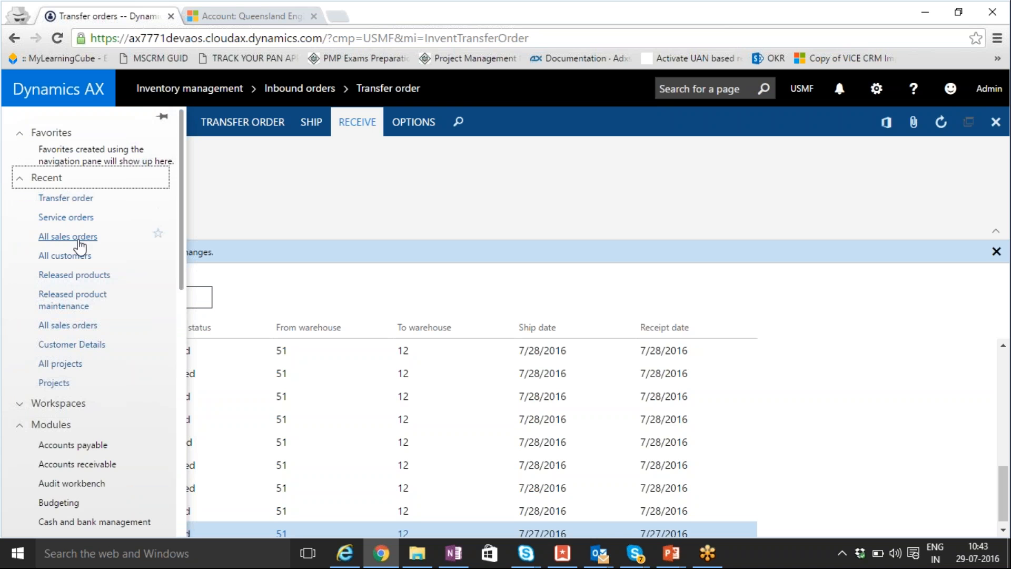
click(74, 258)
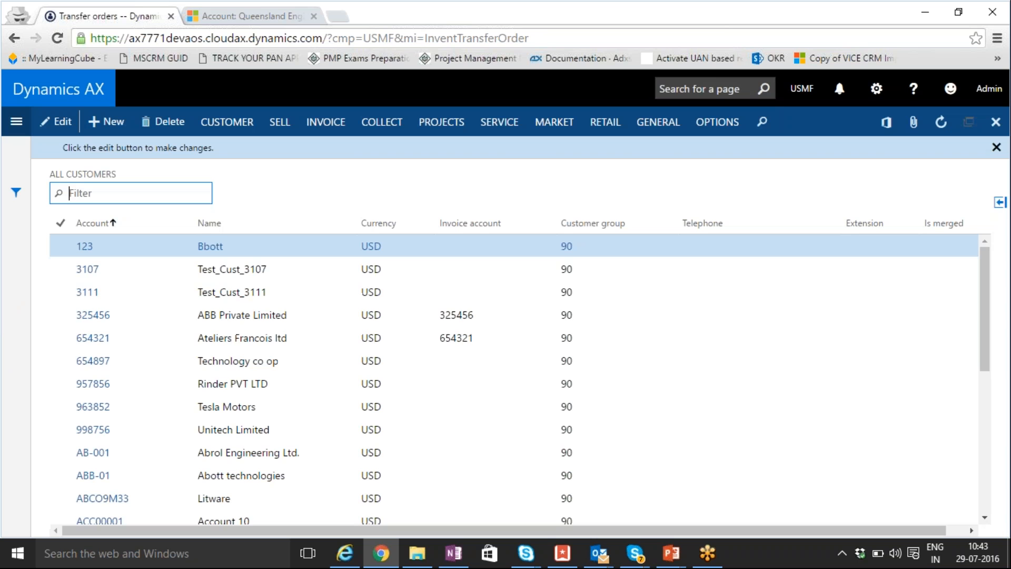
text(Qu)
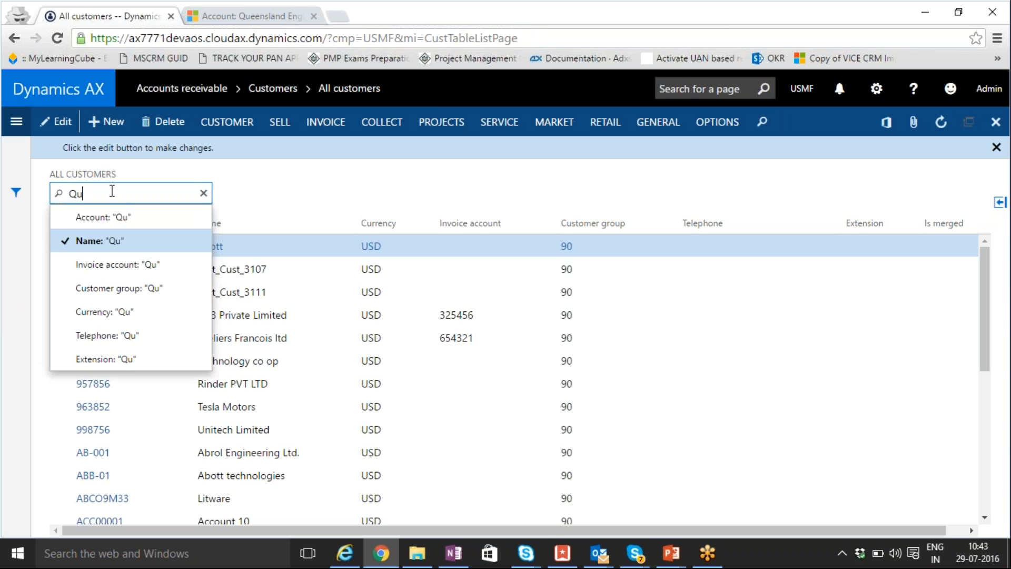
text(eens)
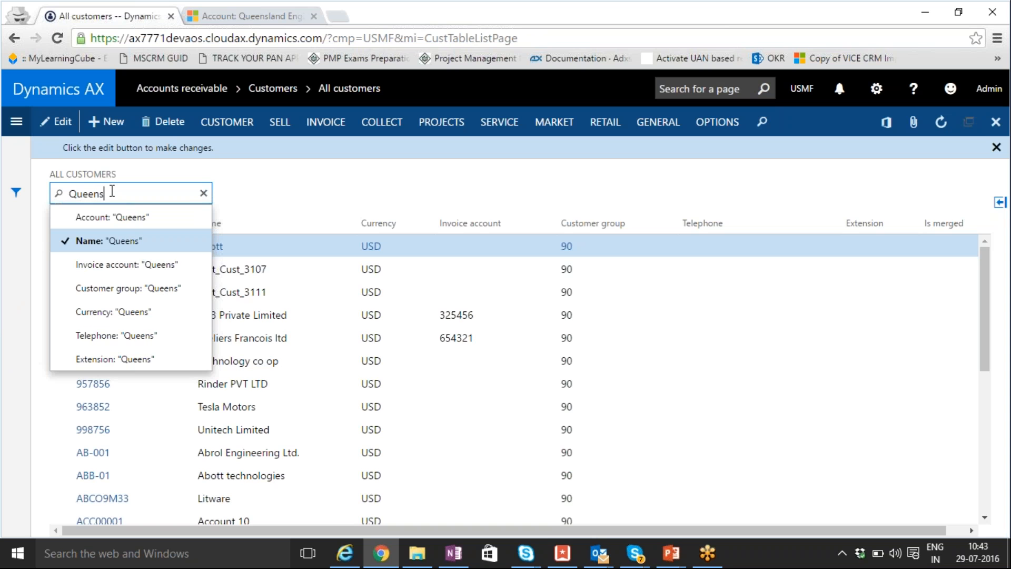
text(lan)
key(Return)
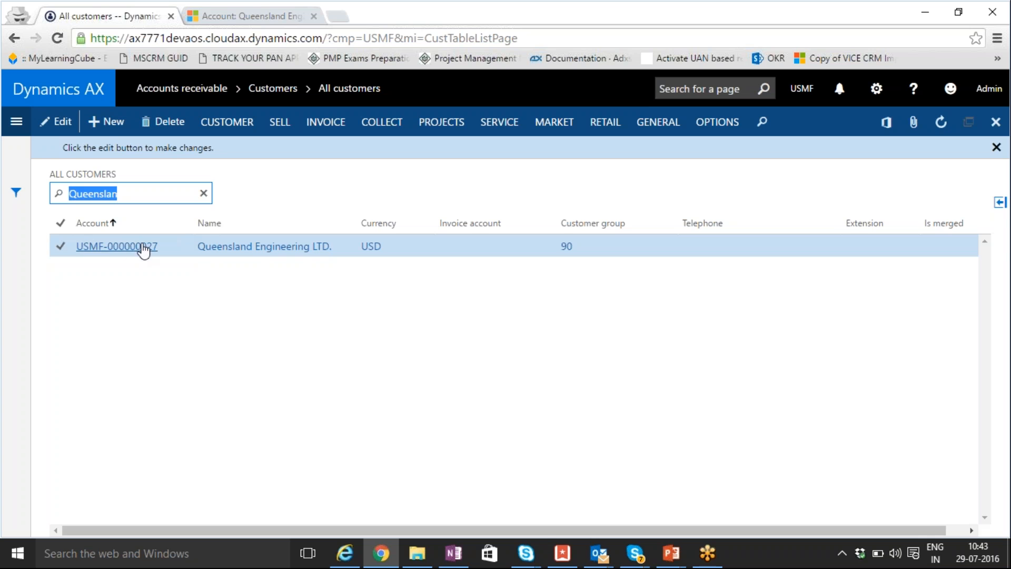
- Switch back to the Queensland Engineering LTD. account in Dynamics CRM and reload its page, dismissing the pending email warning
click(233, 21)
click(242, 38)
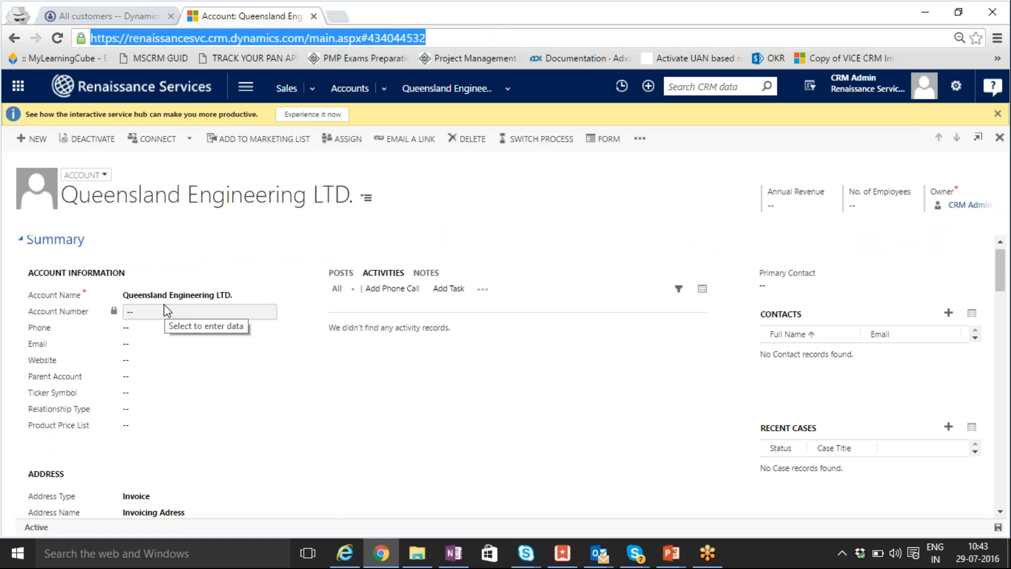
key(Return)
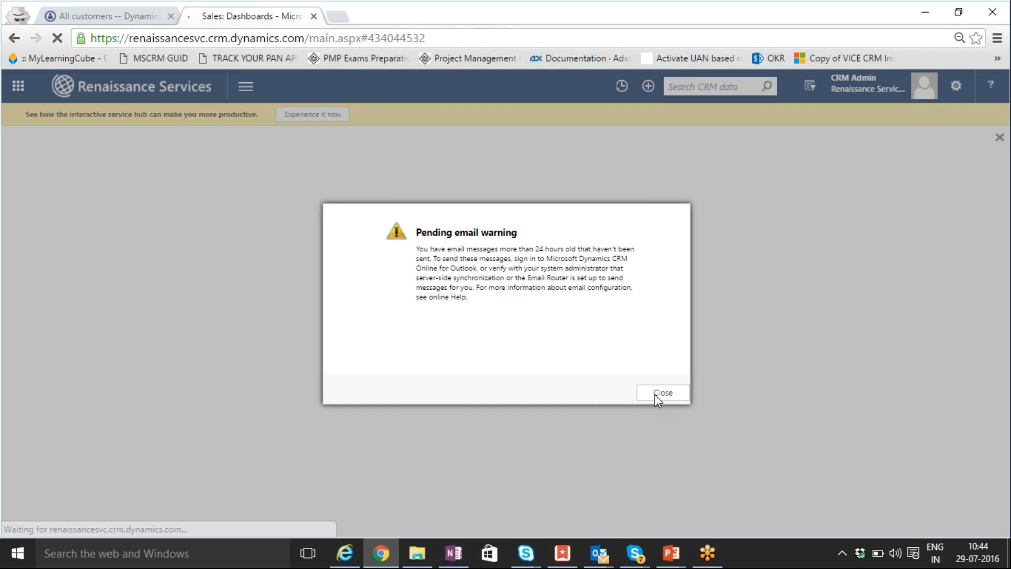
click(653, 394)
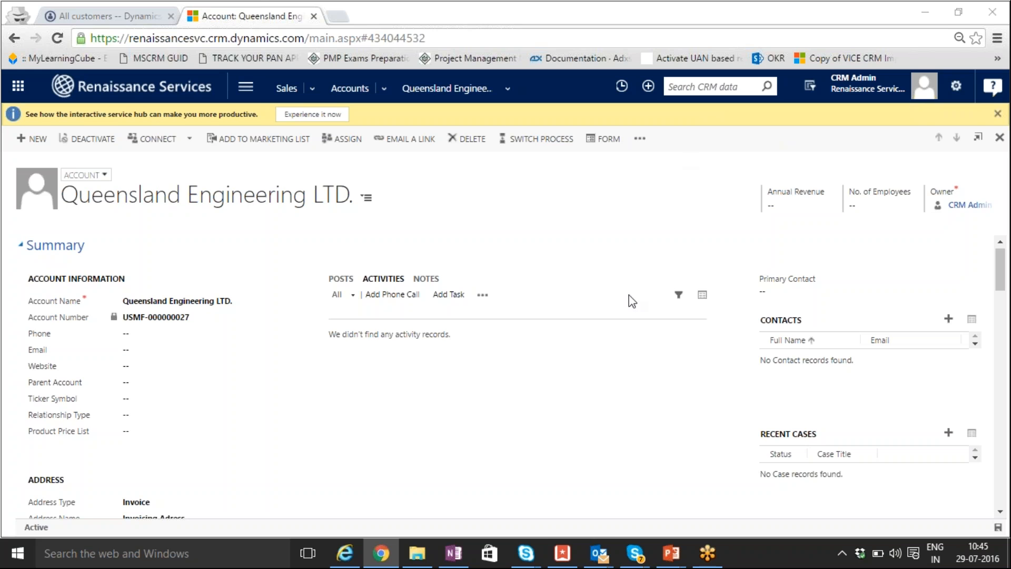
- Start a new address in the account's related addresses and name it "Shipping Address"
scroll(554, 367, down, 4)
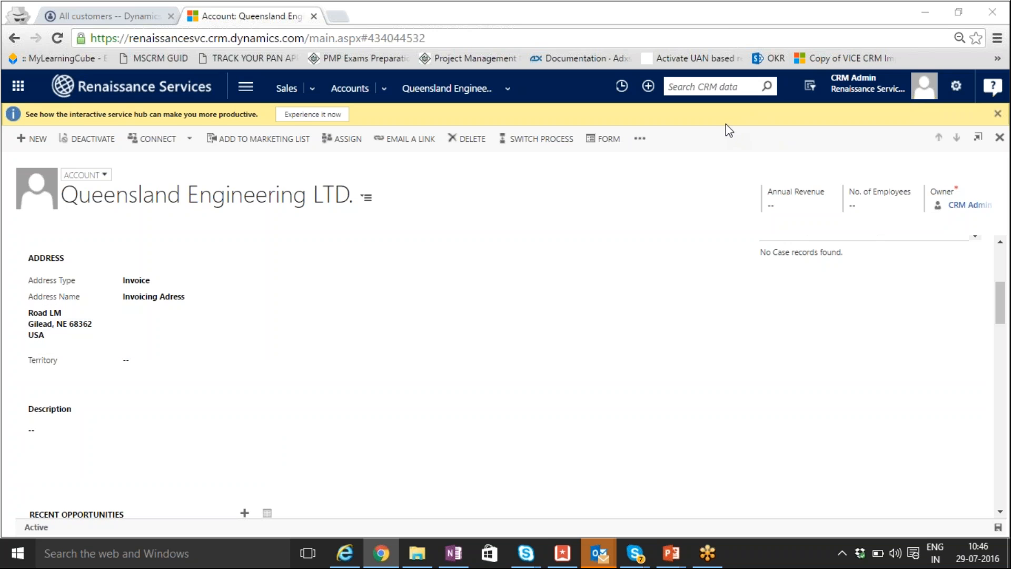
click(509, 88)
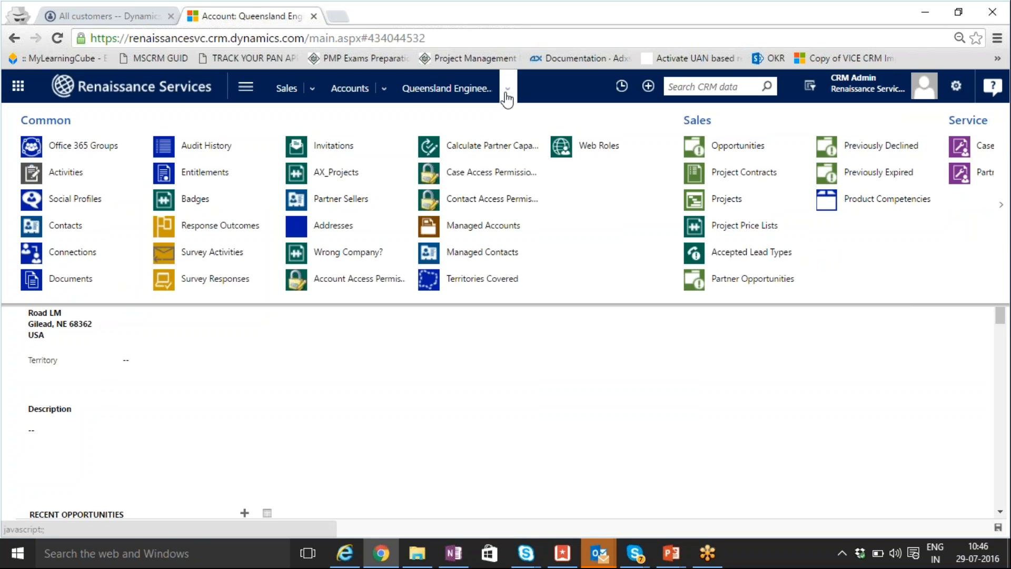
click(353, 226)
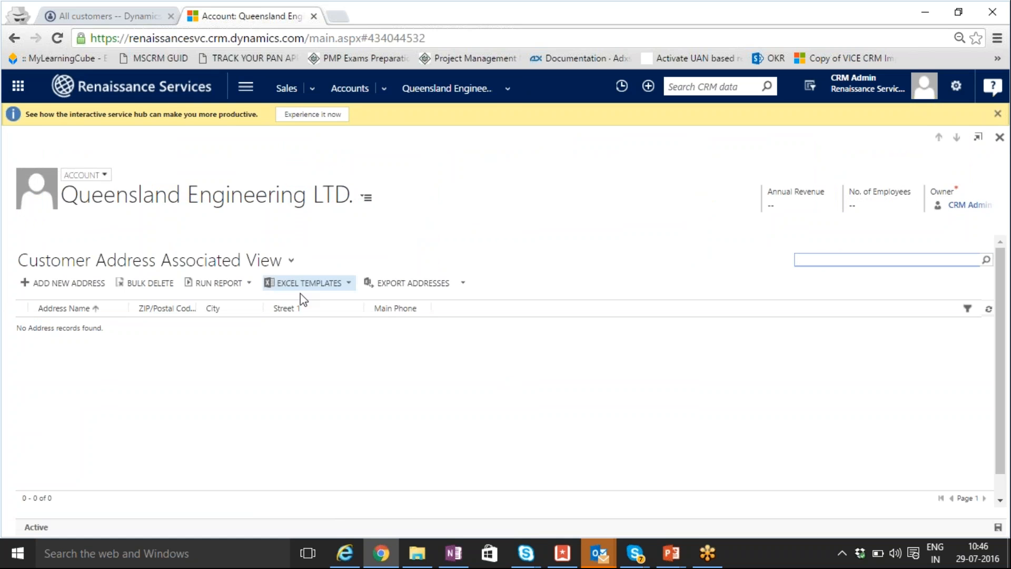
click(78, 285)
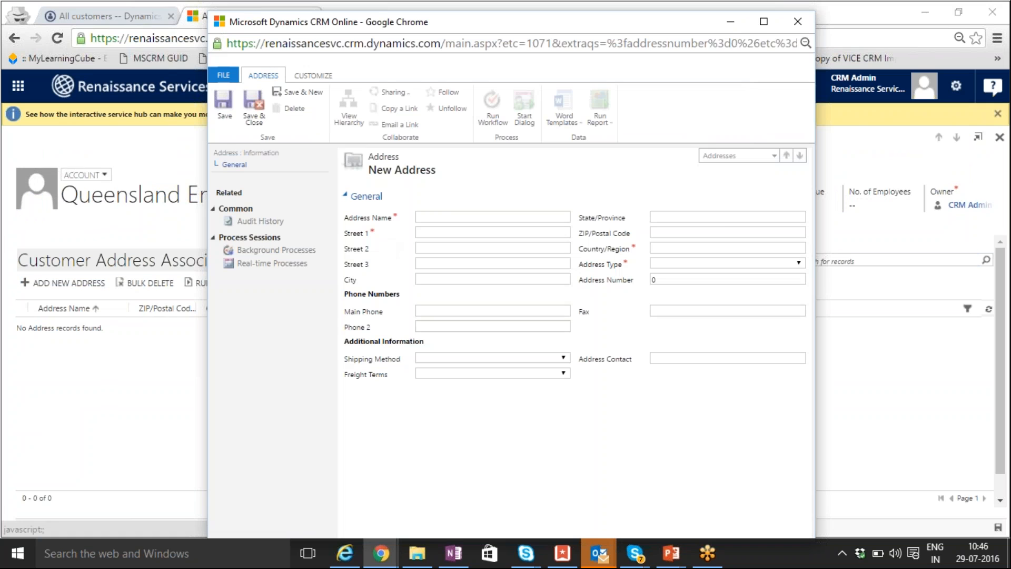
text(Shipping Address)
key(Tab)
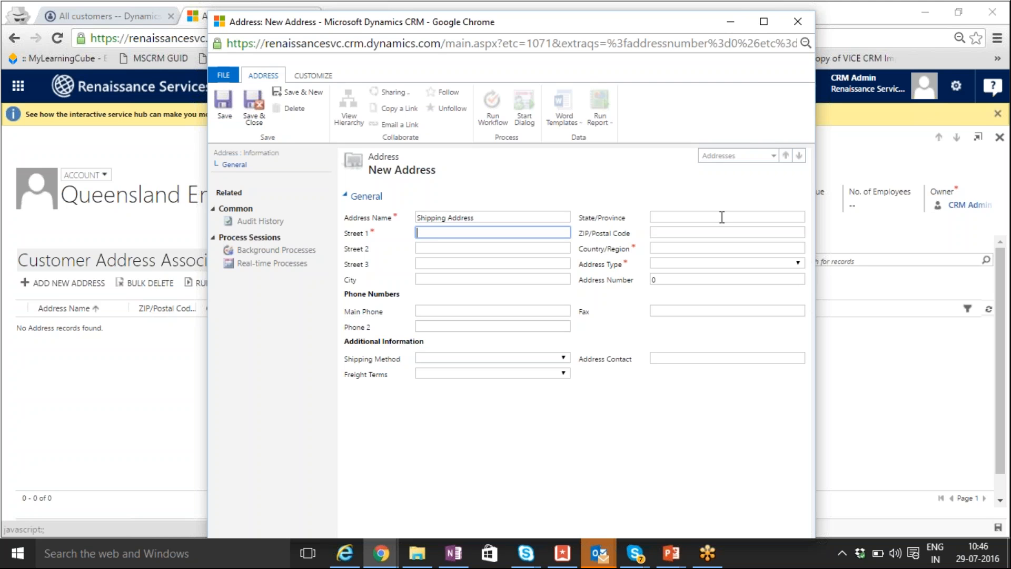
- Fill in the shipping address's first street line, and set its country to USA and address type to Delivery
text(LM Road)
click(720, 251)
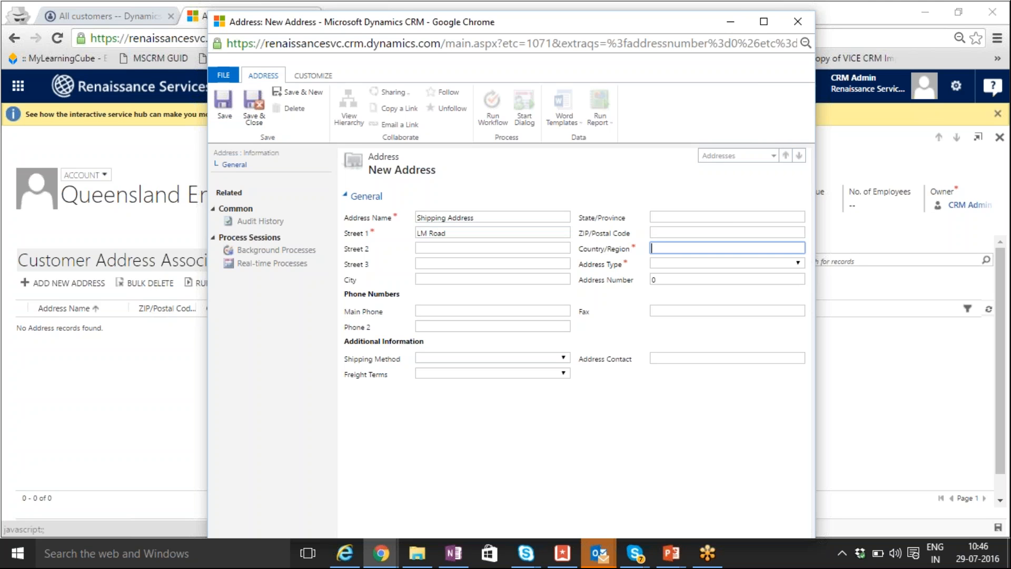
text(USA)
double_click(436, 221)
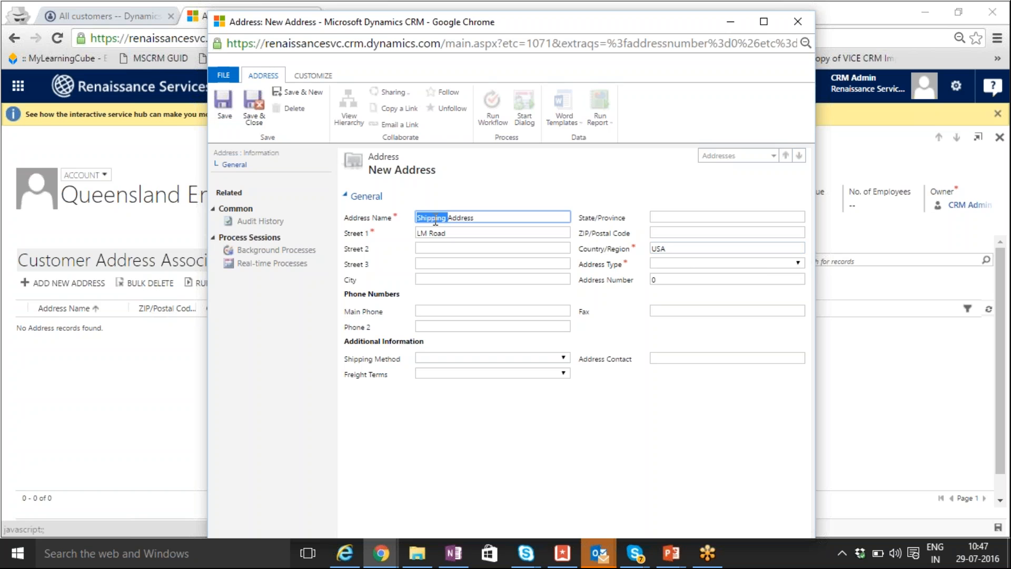
click(785, 264)
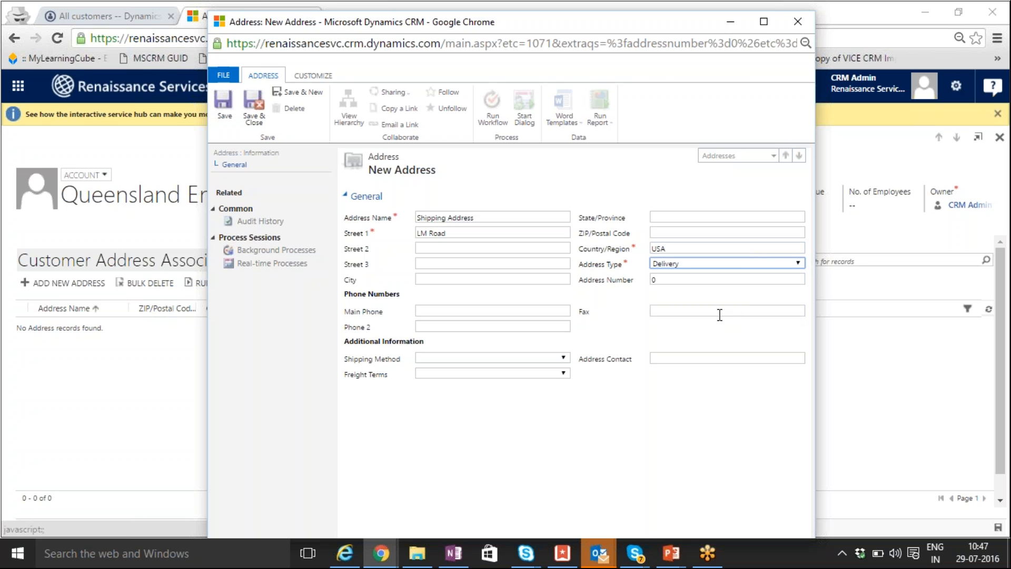
- Save the new shipping address and close its form
click(255, 116)
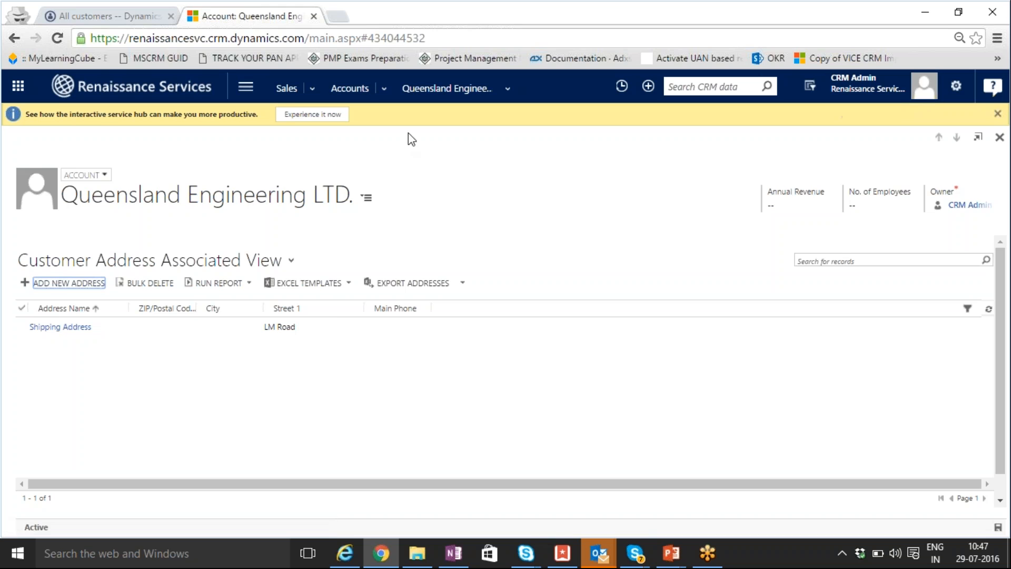
click(907, 302)
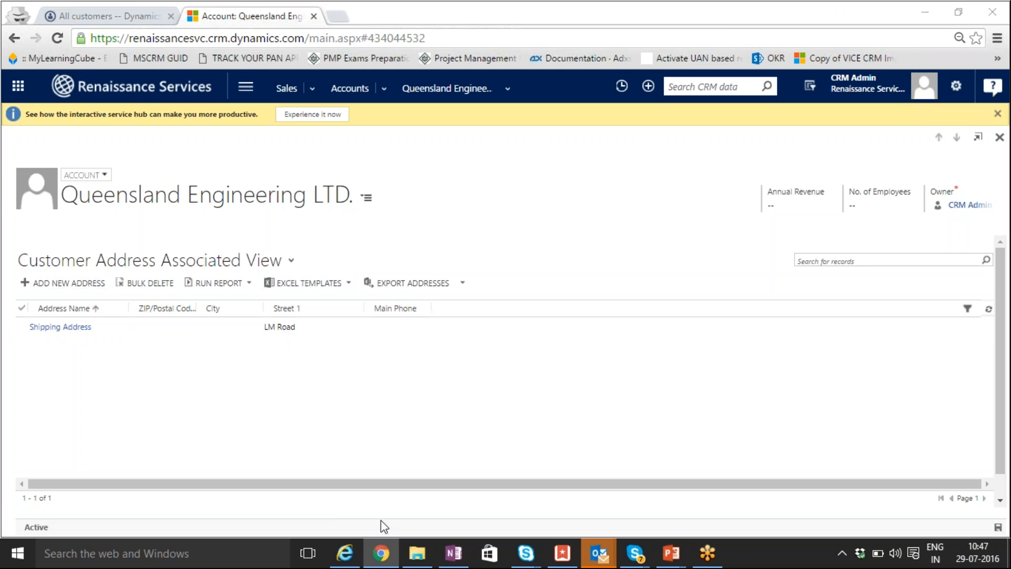
- Switch to Scribe Online, open the "AX Integration - Customer Address CRM to AX" solution, and view its FromCRMToAXCustomeraddNew map without changing it
click(347, 553)
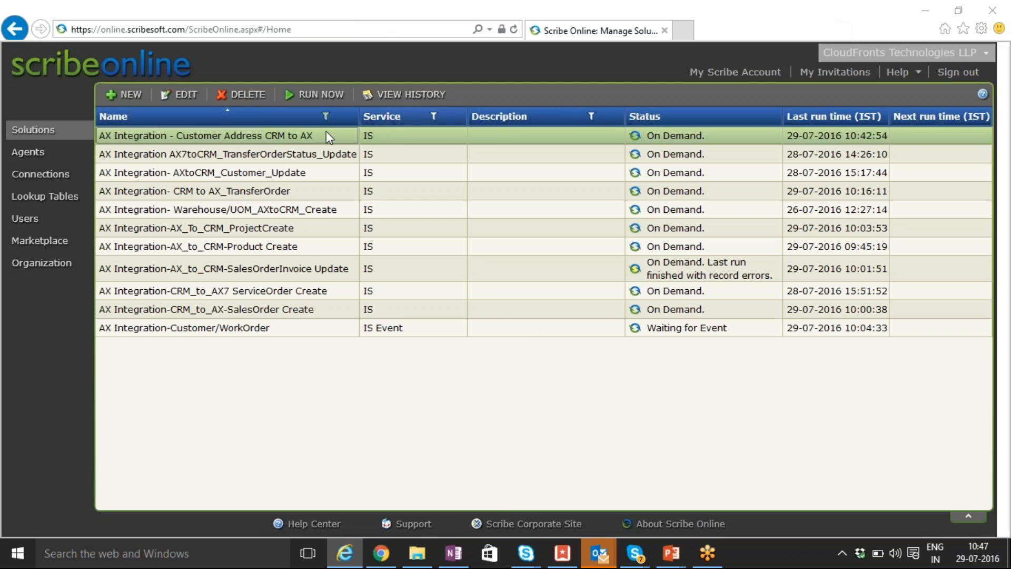
double_click(298, 137)
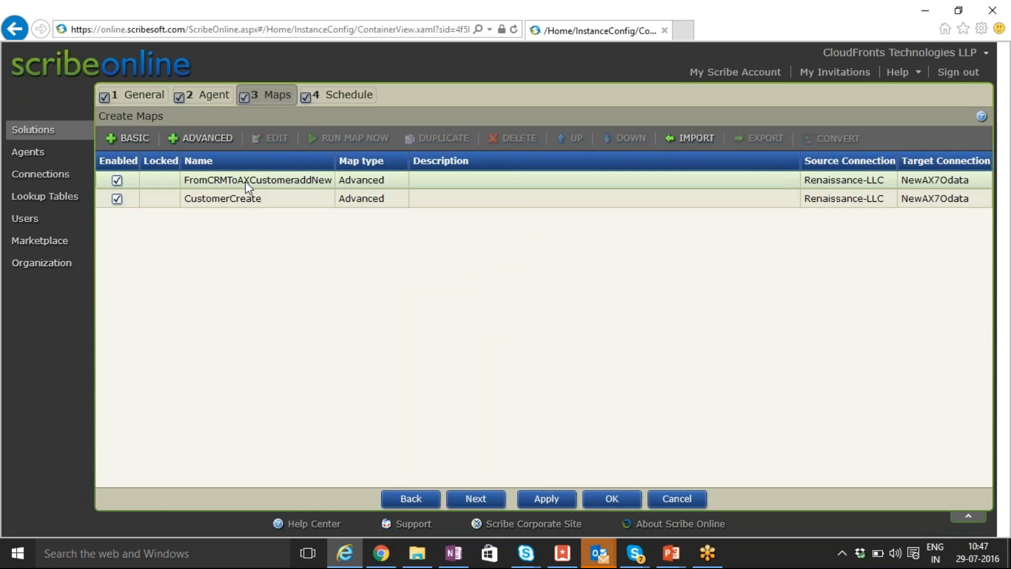
click(249, 187)
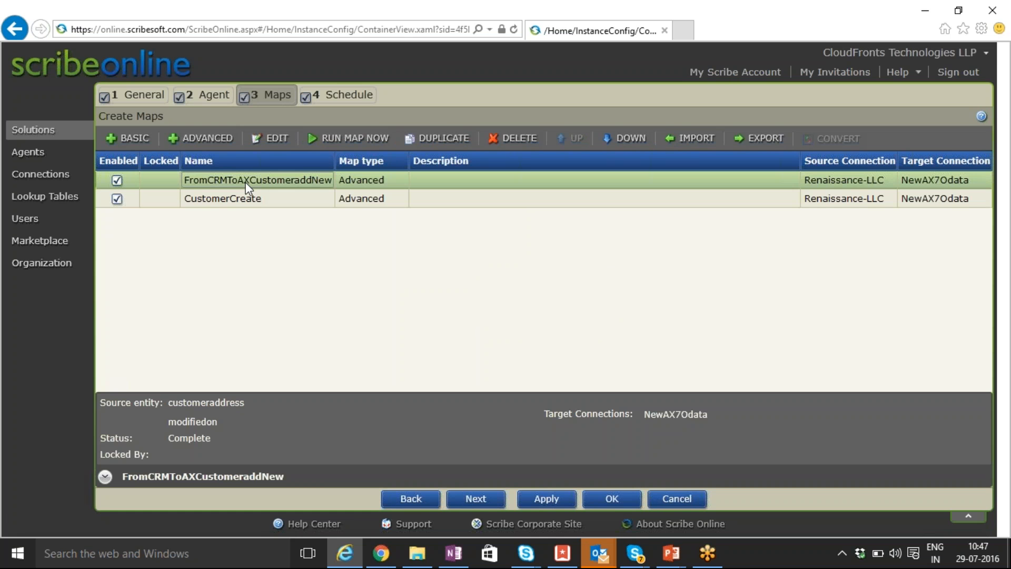
double_click(248, 185)
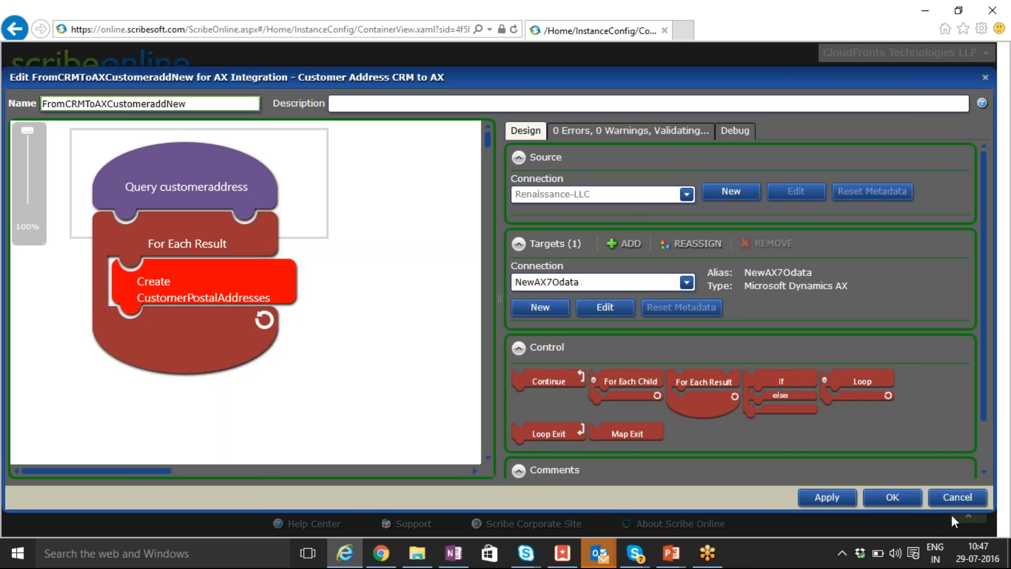
click(949, 499)
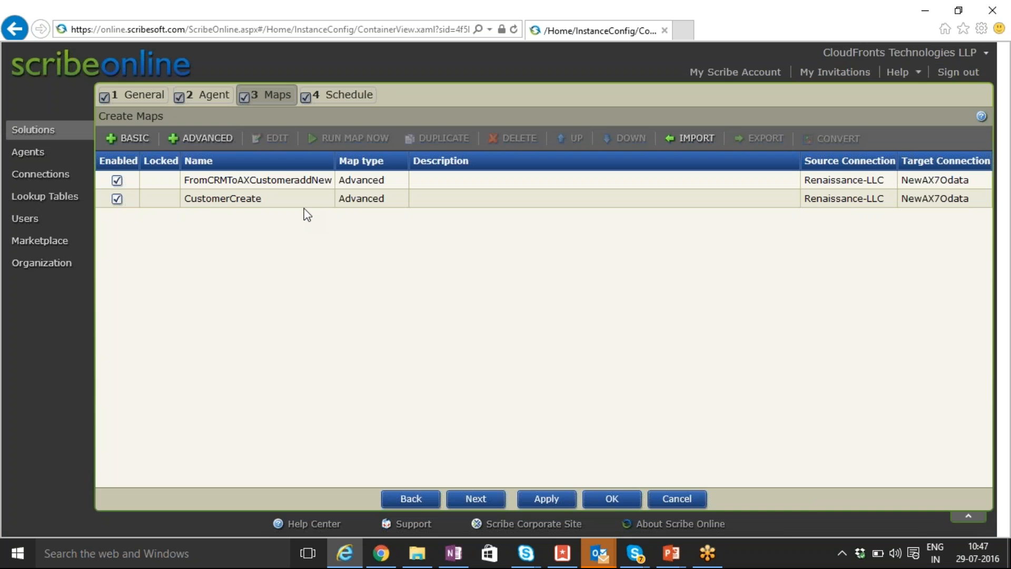
- Open the CustomerCreate map of the solution and select its Query account block
click(304, 202)
double_click(303, 202)
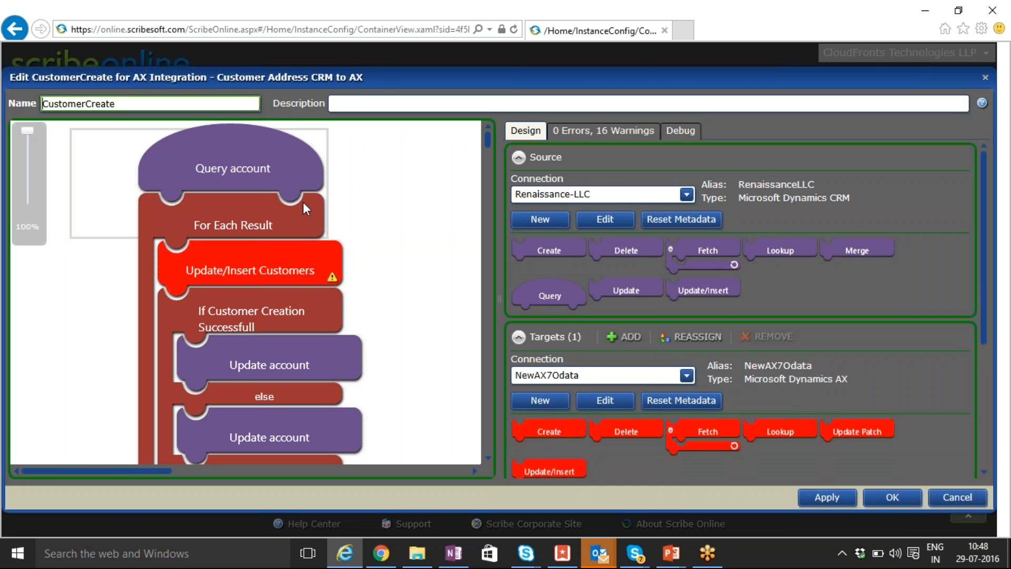
mouse_move(286, 181)
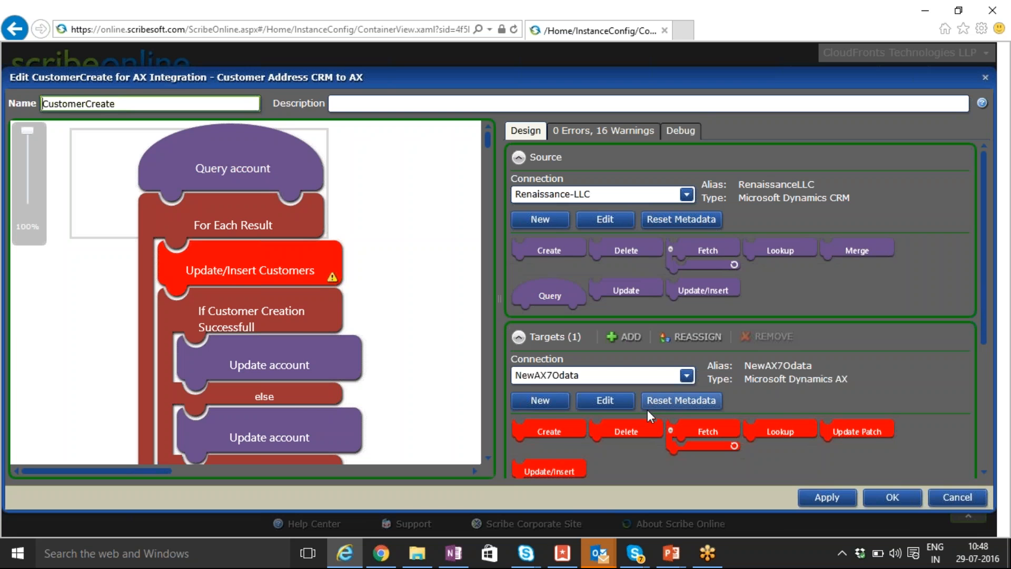
mouse_move(290, 202)
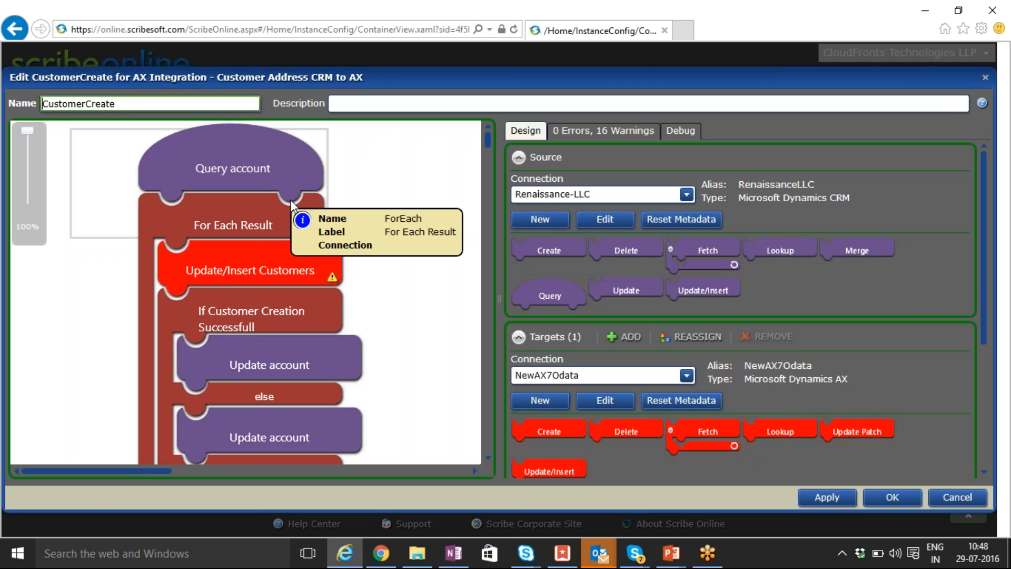
mouse_move(222, 171)
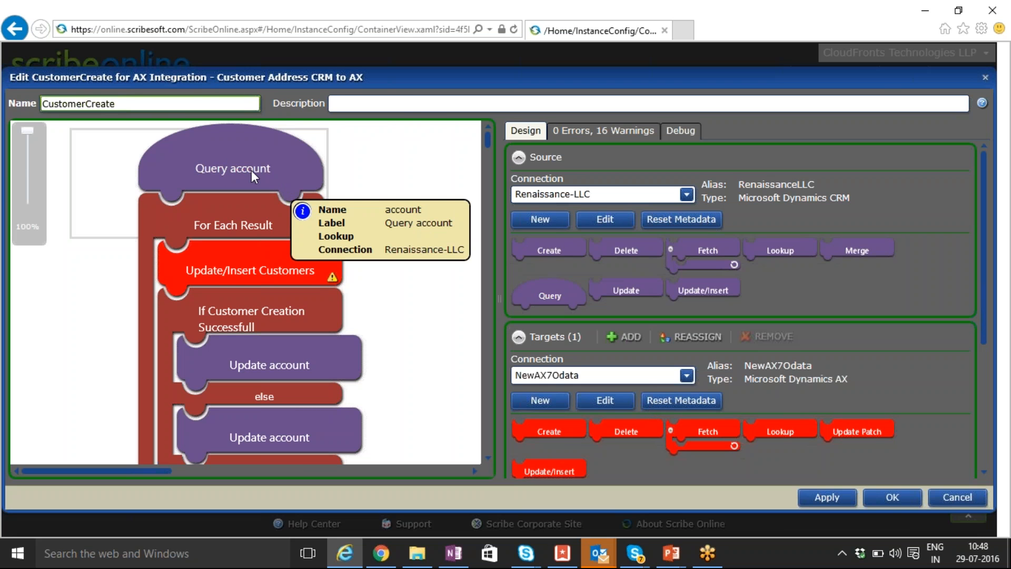
key(ctrl+c)
click(290, 140)
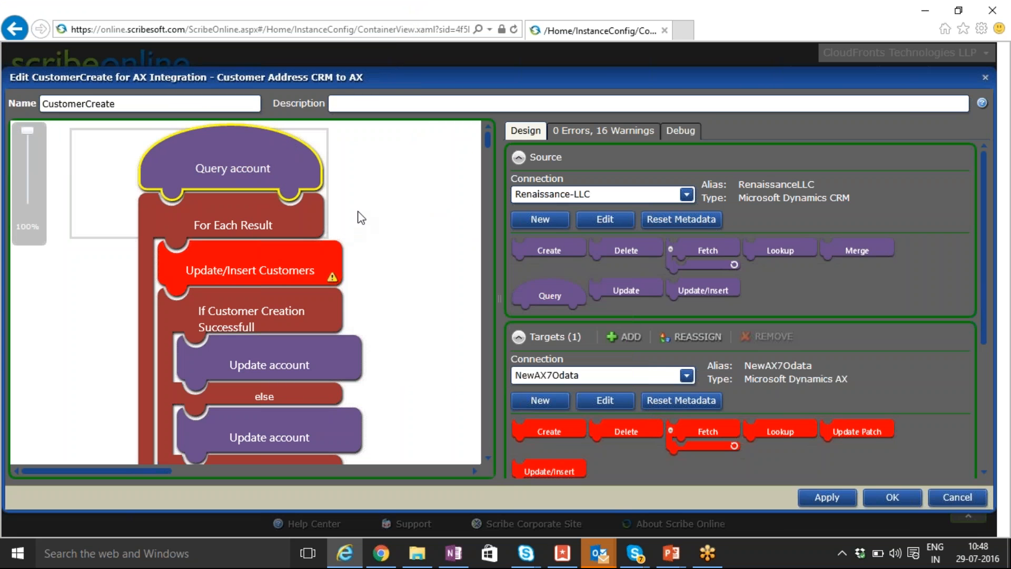
- Review the Query account block's general settings, filter criteria and preview, and close it without changes
double_click(297, 160)
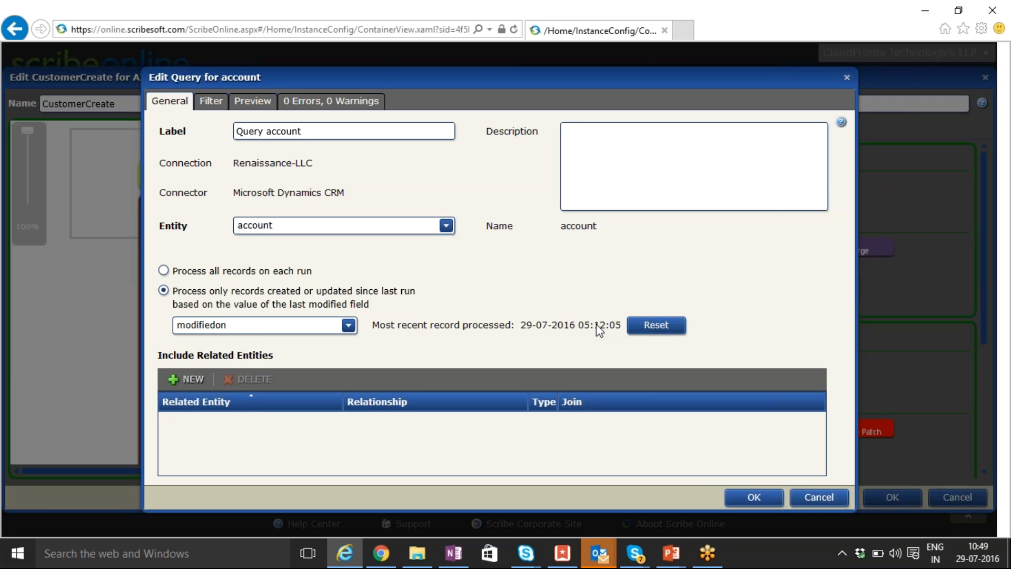
click(211, 102)
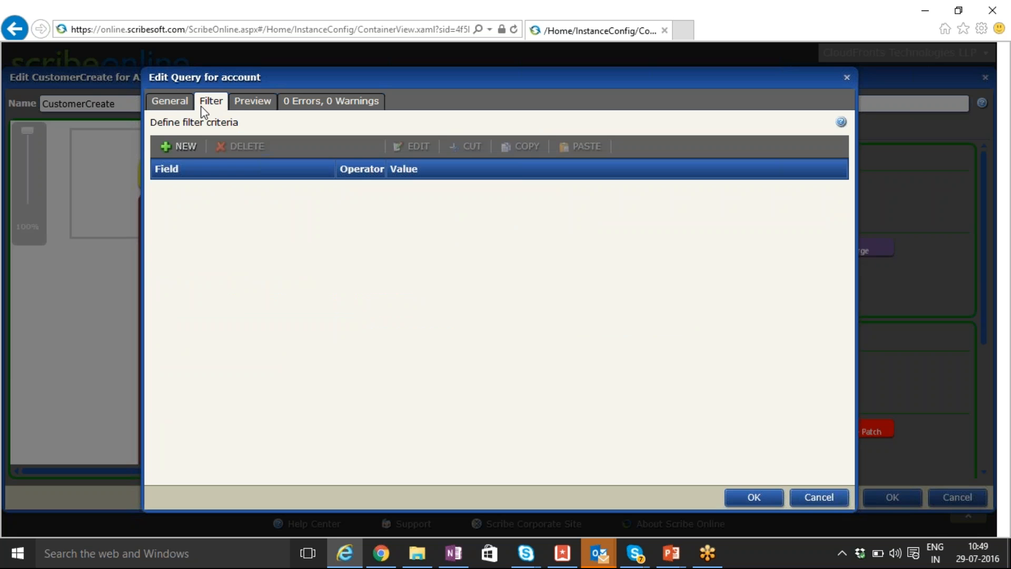
click(244, 105)
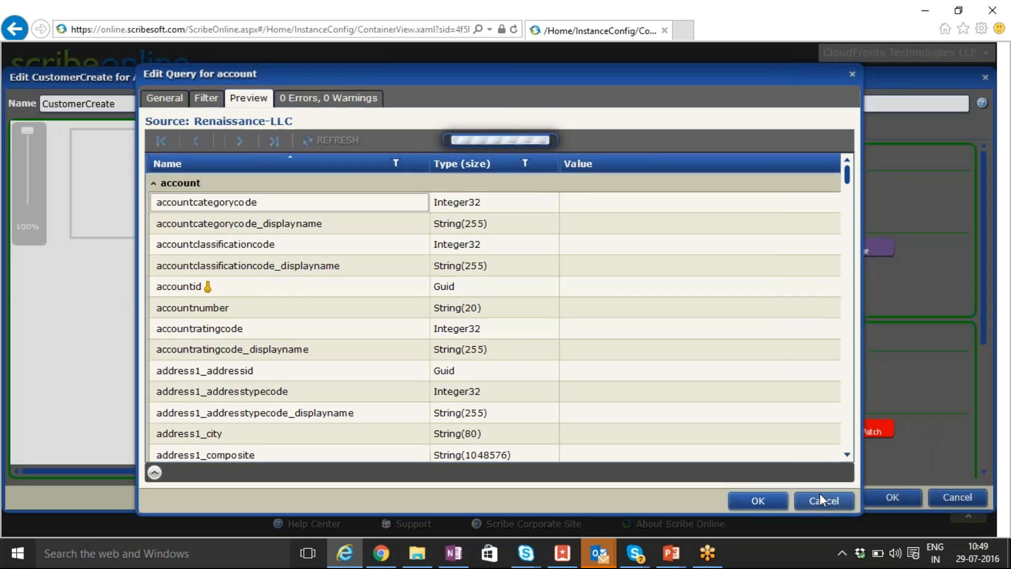
click(820, 497)
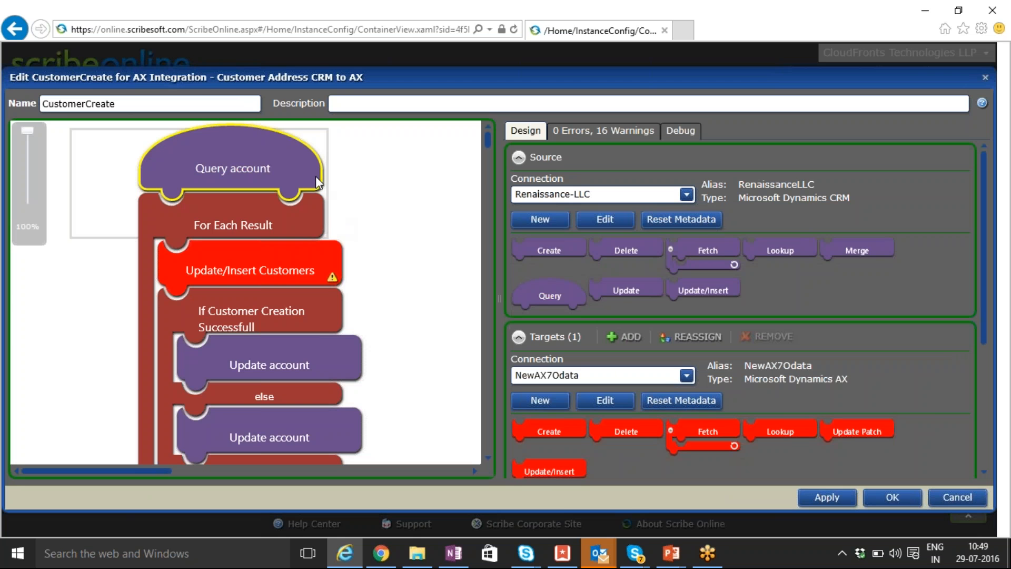
- Examine the blocks below the account query, from For Each Result to the If Customer Creation Successfull condition
mouse_move(317, 180)
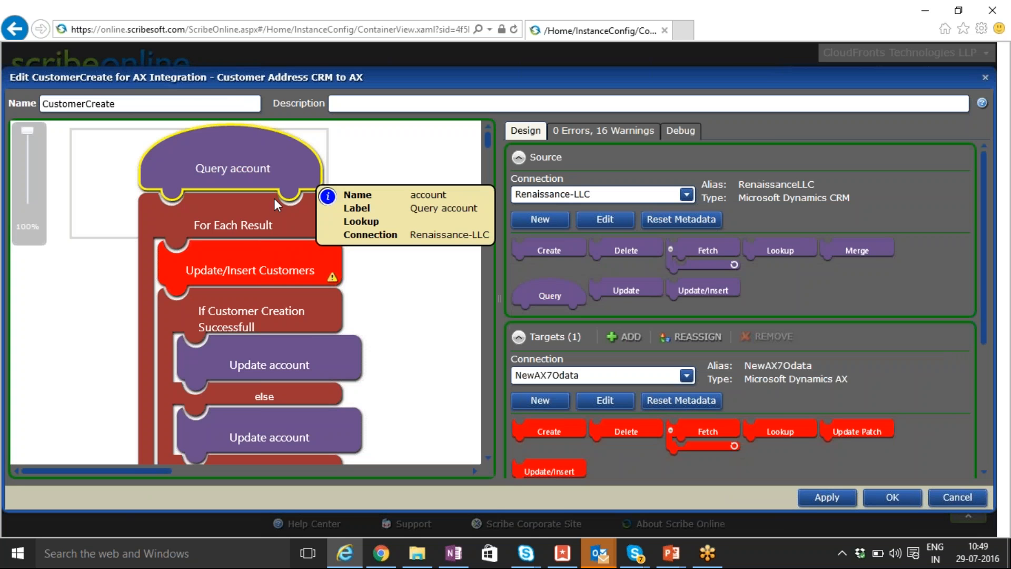
mouse_move(245, 223)
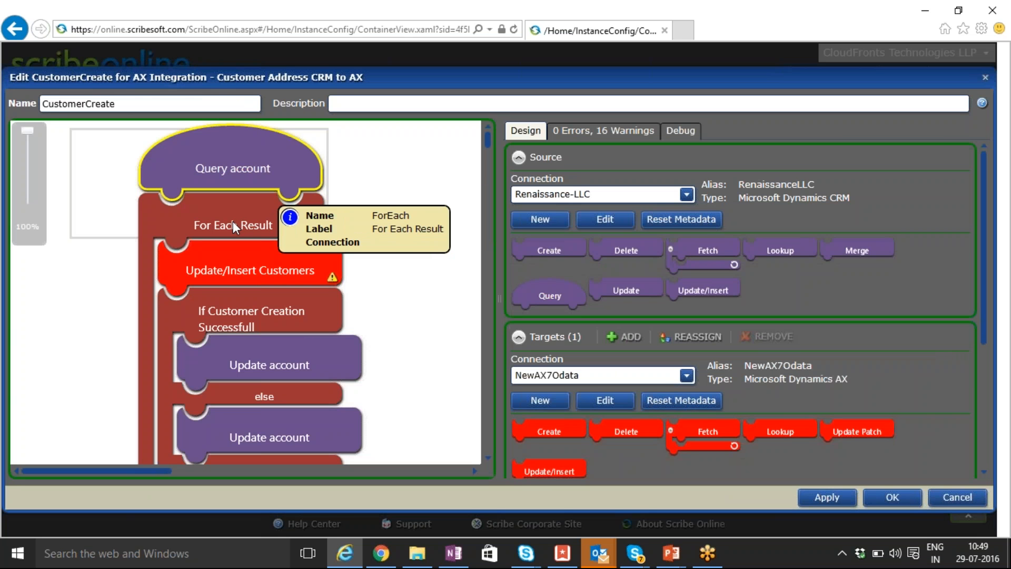
click(233, 223)
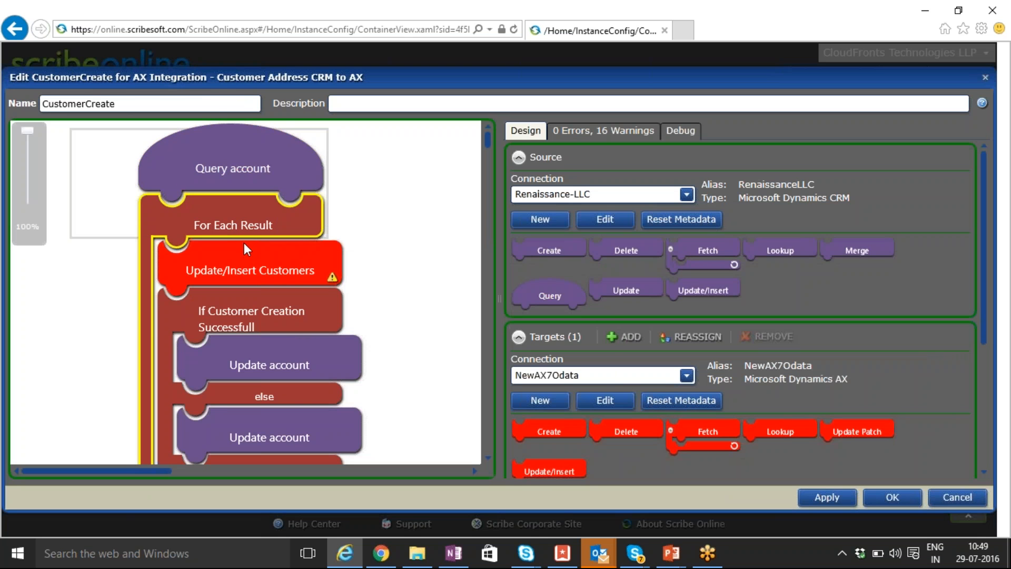
mouse_move(245, 251)
mouse_move(319, 302)
scroll(318, 302, down, 1)
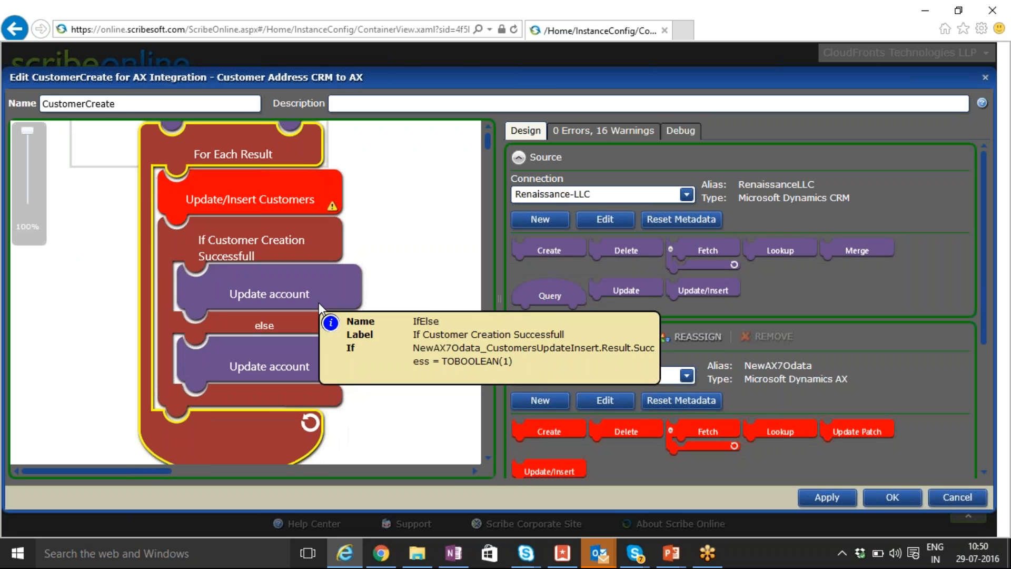
click(283, 253)
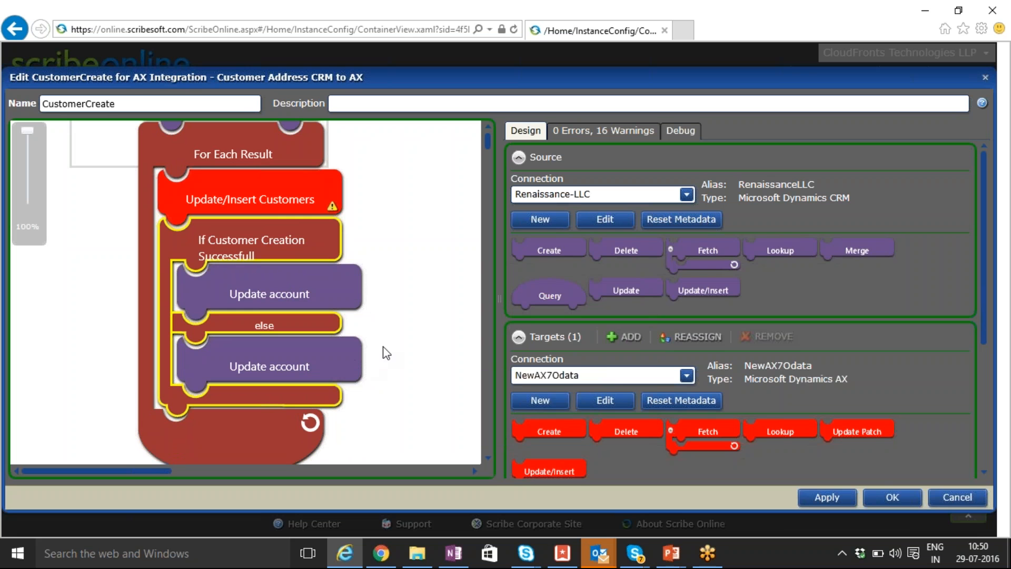
- Open the Update account block in the else branch and sort its target fields by Formula in descending order
click(323, 356)
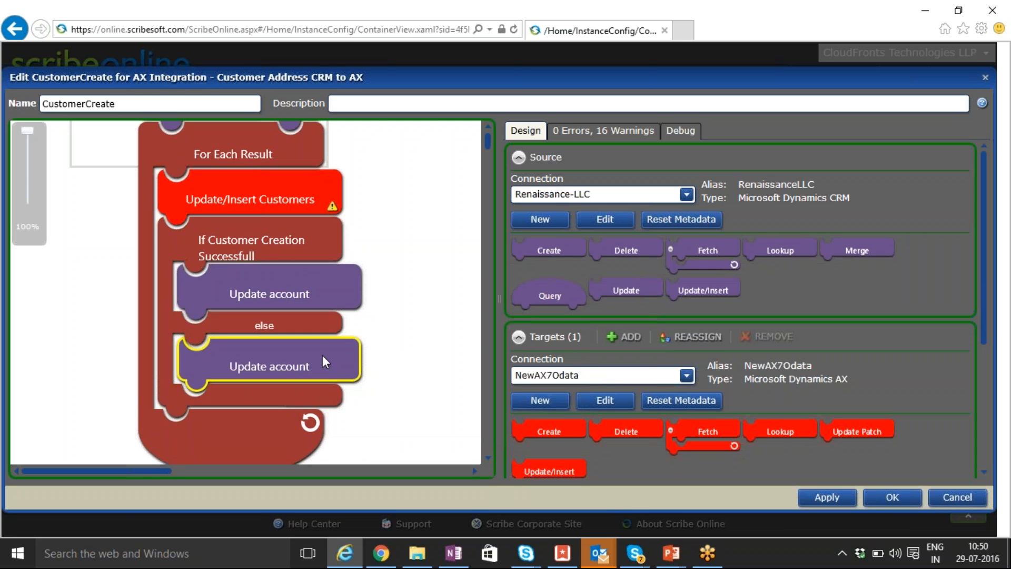
double_click(322, 356)
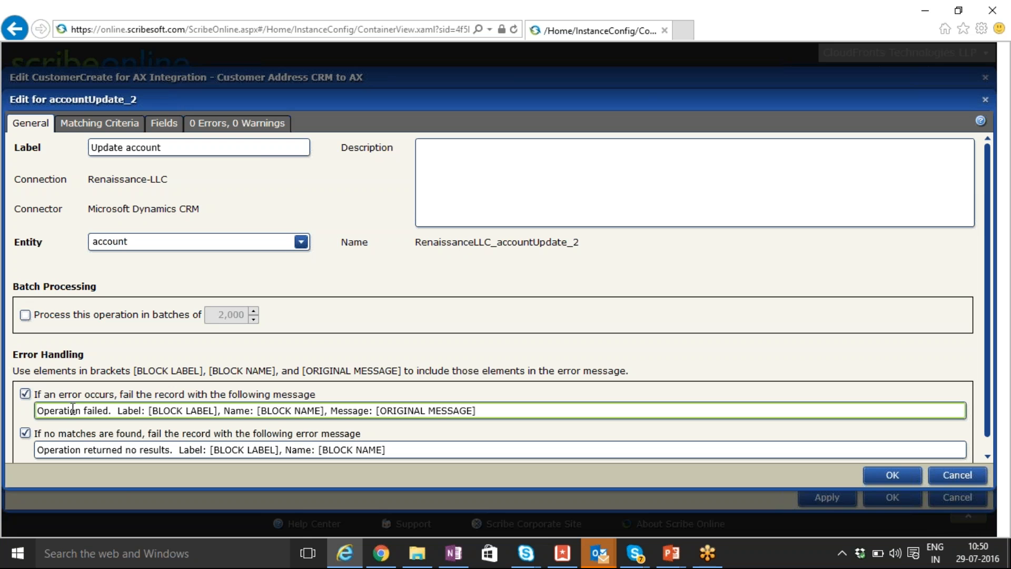
click(174, 120)
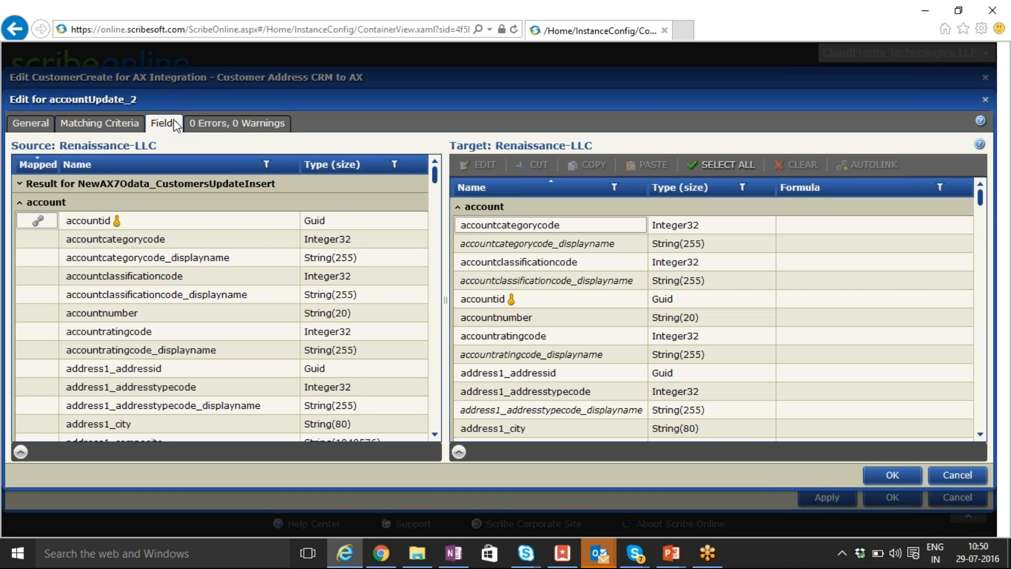
click(818, 189)
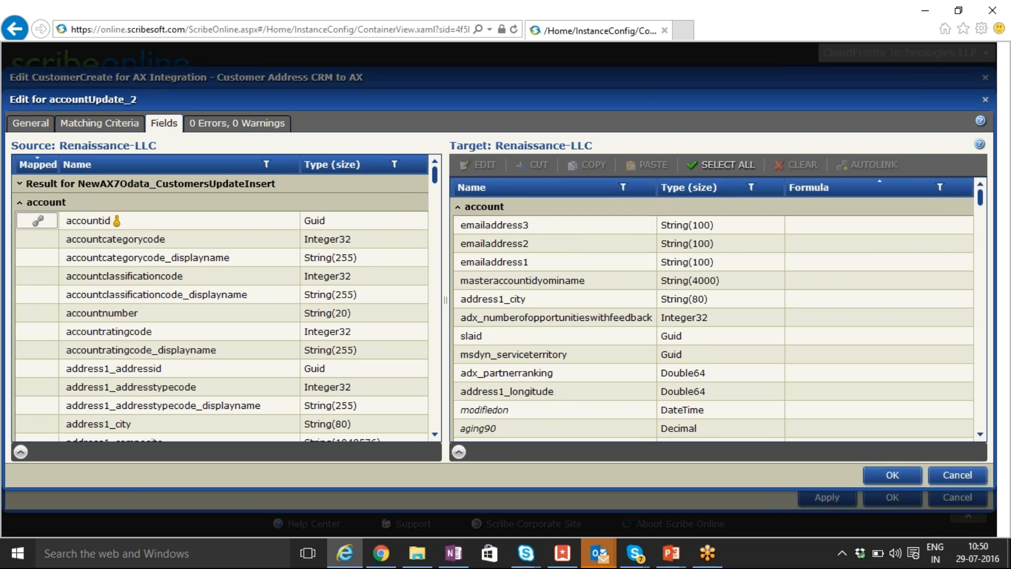
click(818, 188)
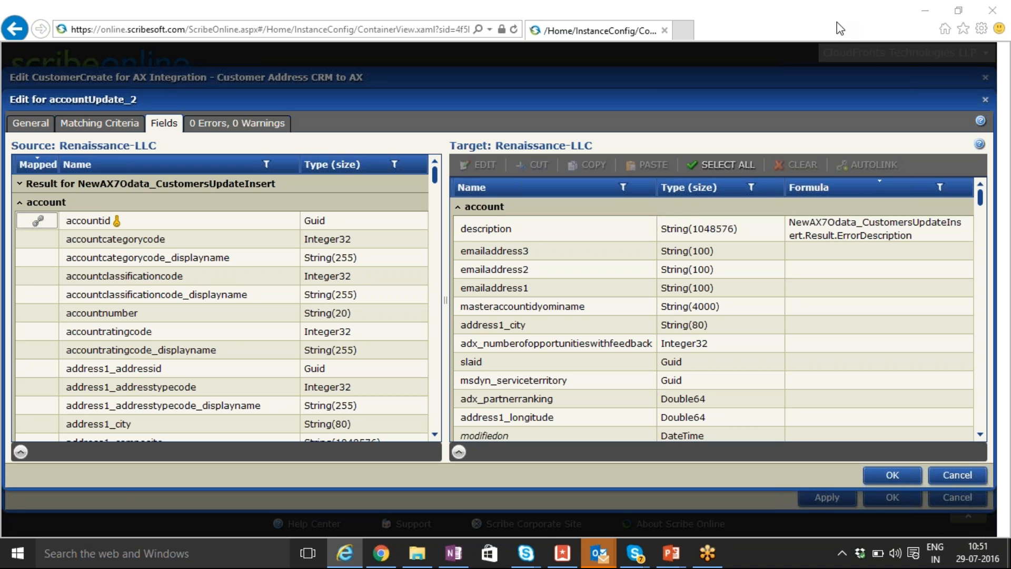
- Switch to Dynamics AX, open the Queensland Engineering LTD. customer record and check its addresses
click(389, 561)
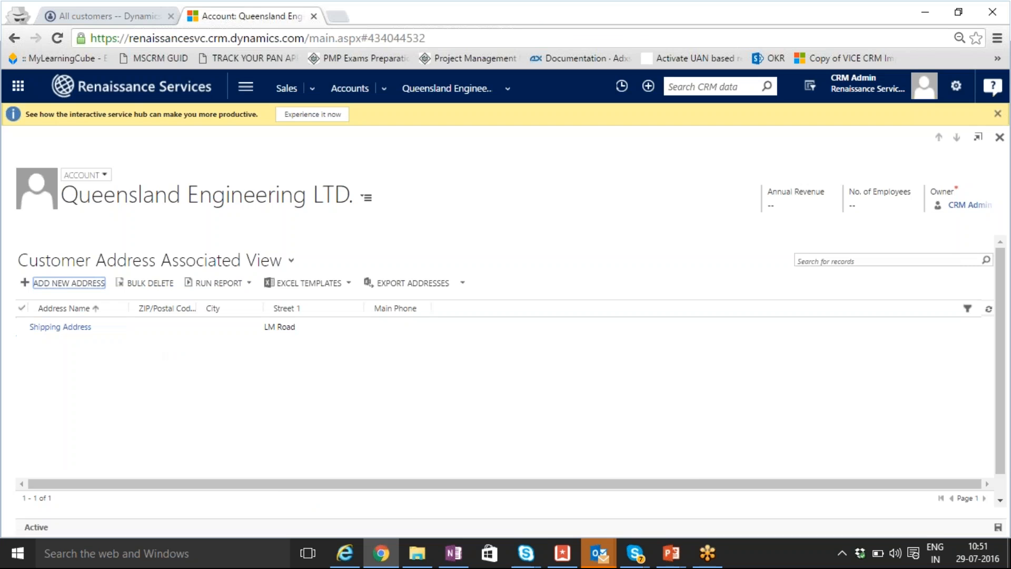
click(130, 22)
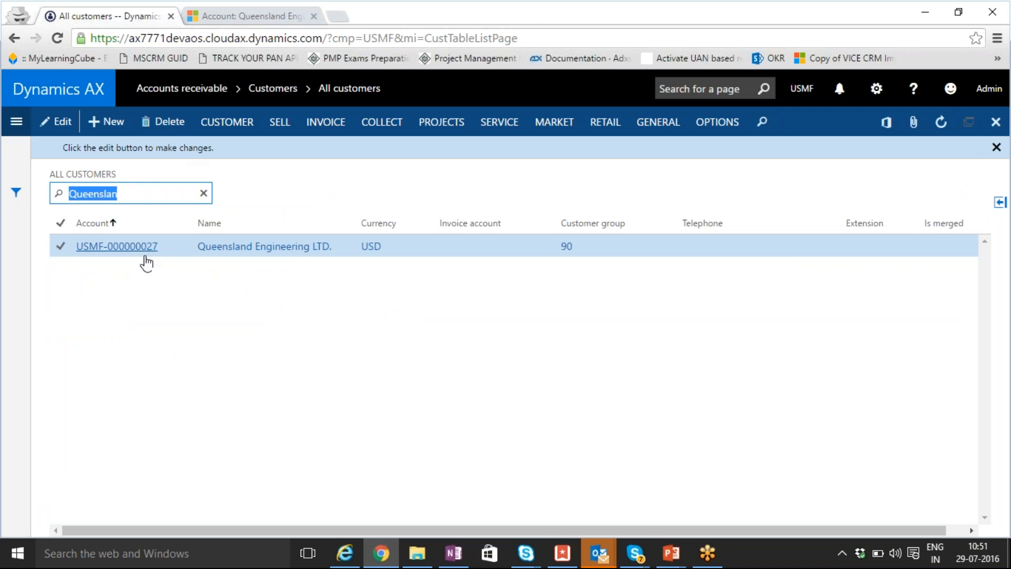
click(130, 250)
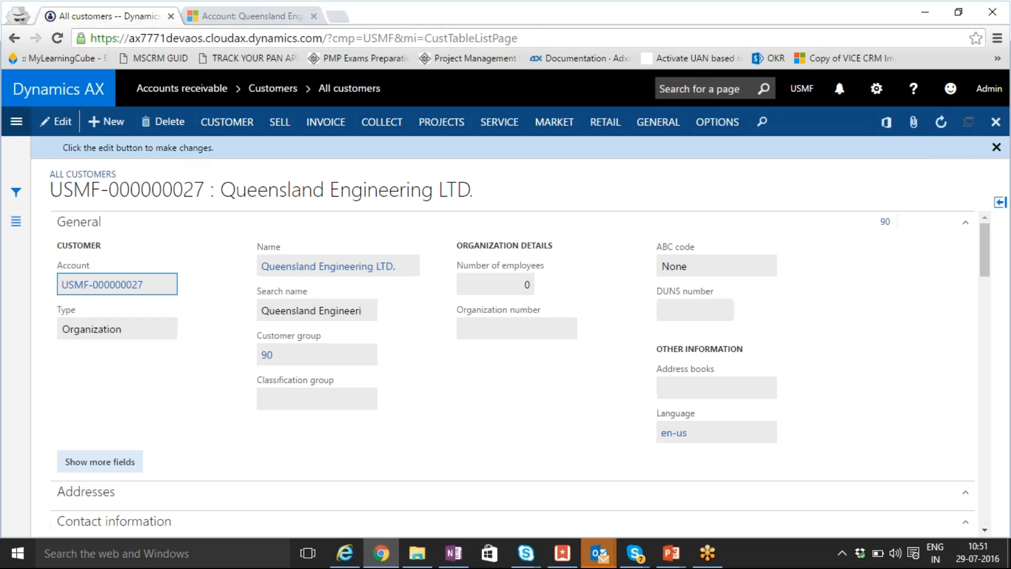
scroll(200, 395, down, 4)
scroll(203, 396, down, 2)
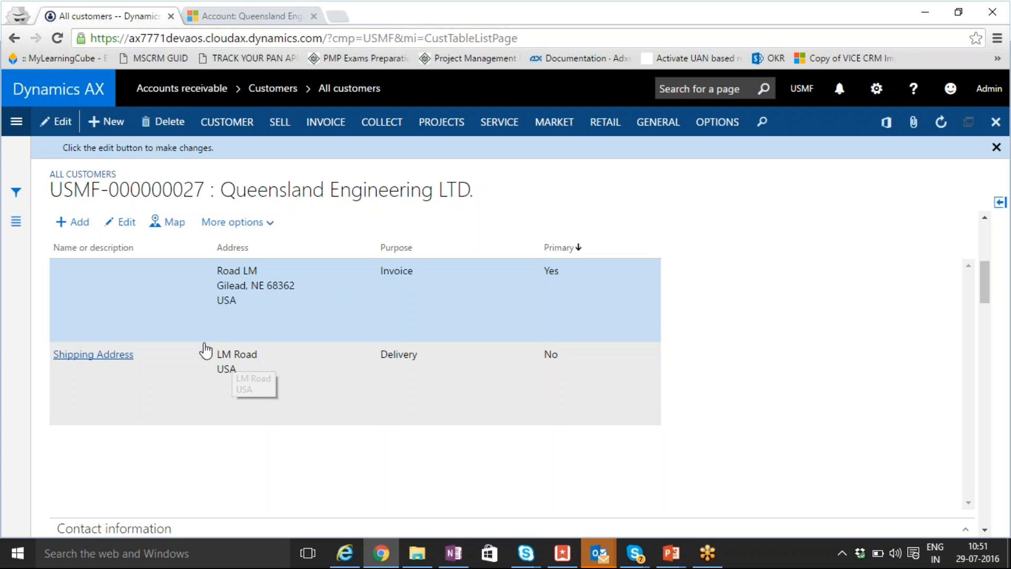
scroll(216, 316, up, 1)
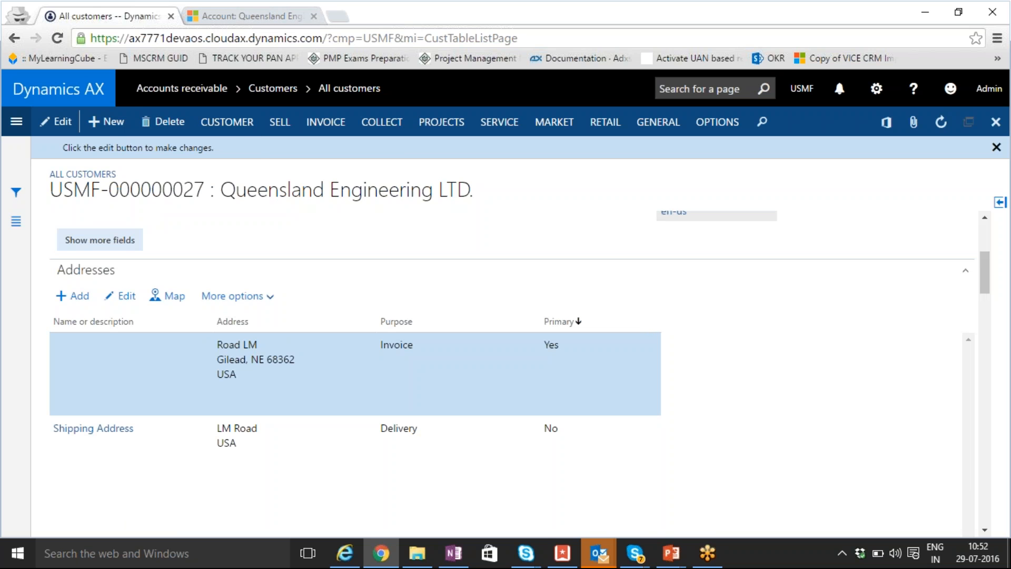
- Start a new released product in Released products with product number PR771 and product name TV LCD Fuses
click(16, 121)
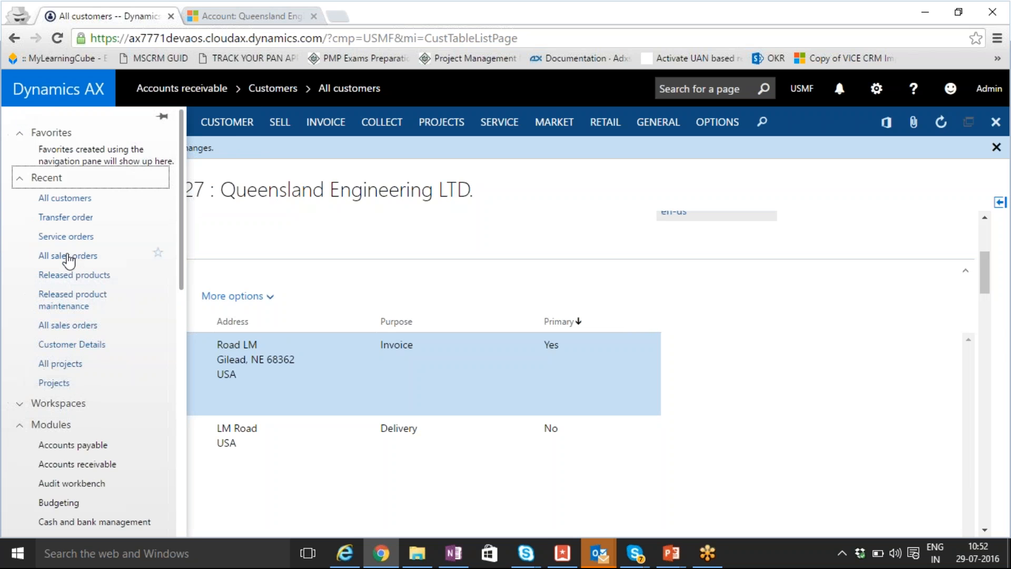
click(74, 275)
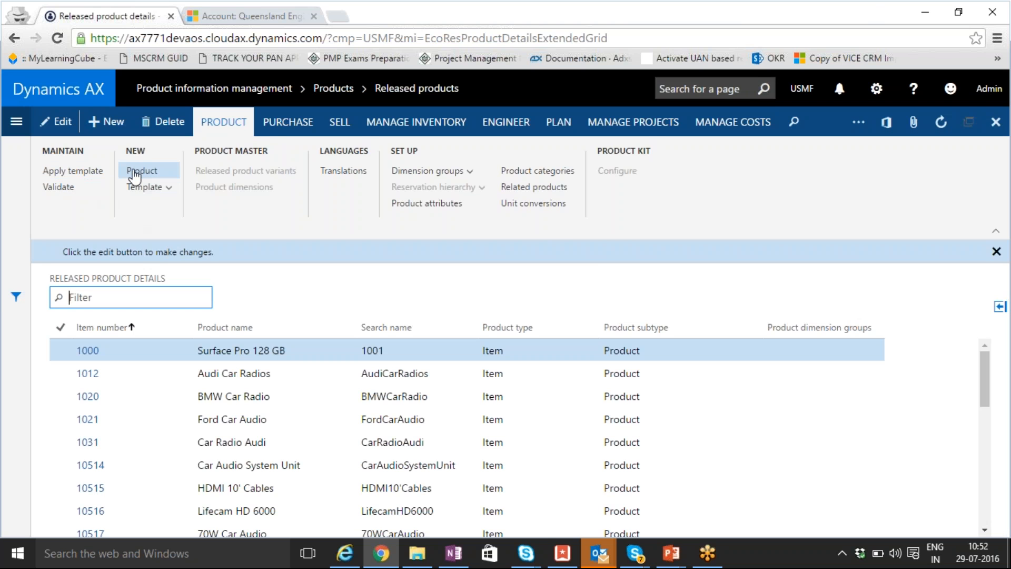
click(141, 171)
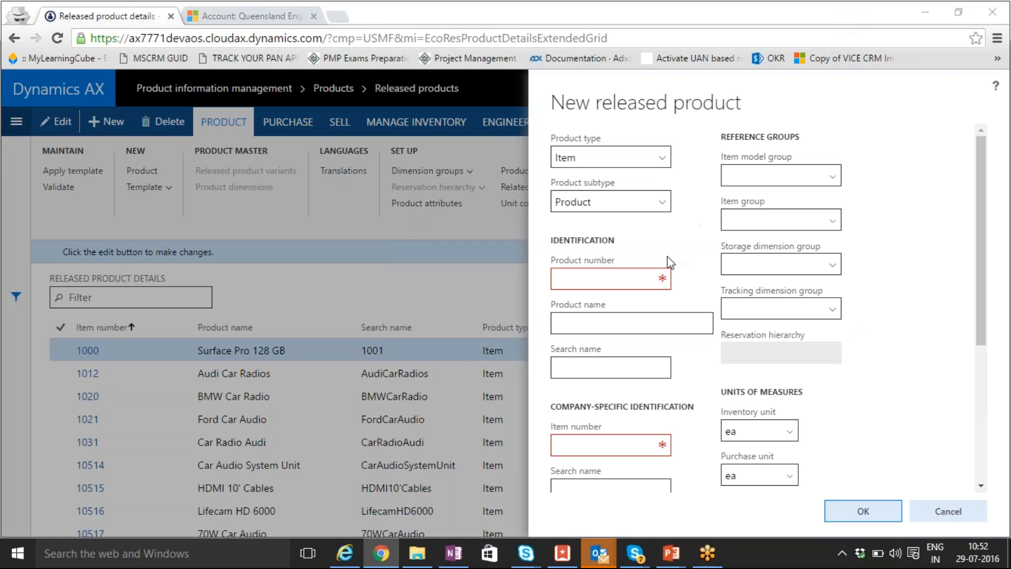
click(653, 280)
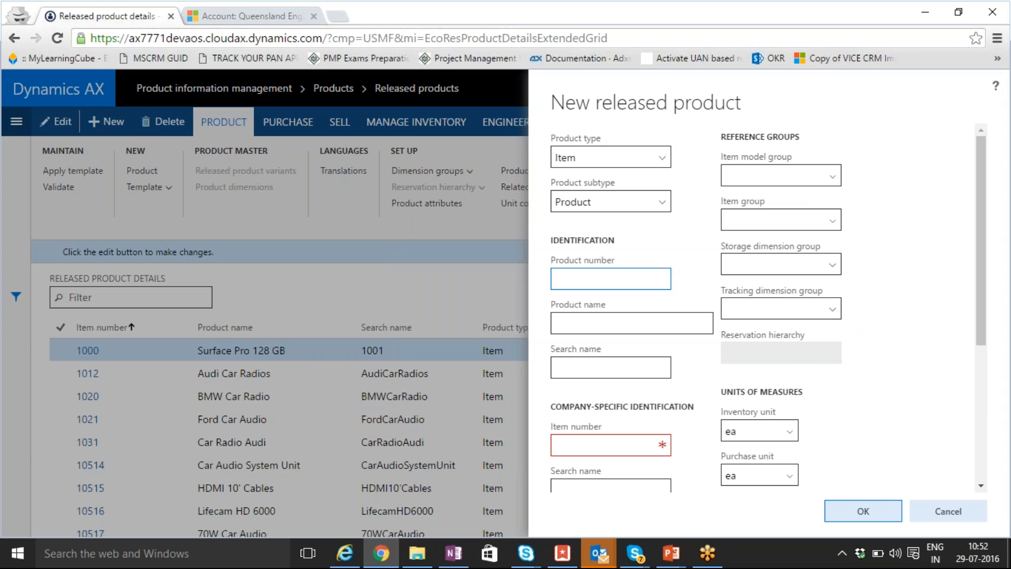
text(PR771)
click(638, 320)
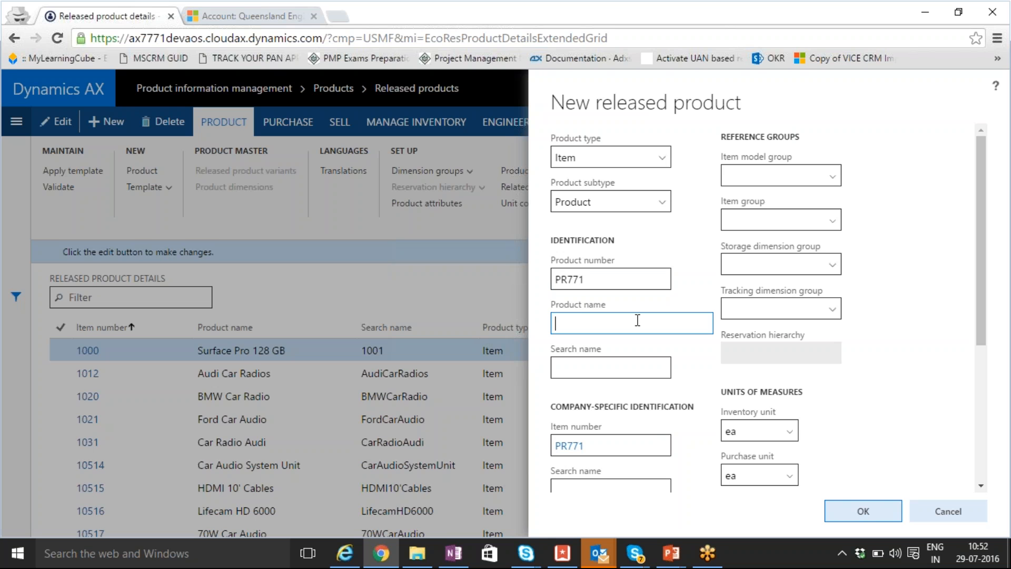
text(TV LCD Fuses)
key(Tab)
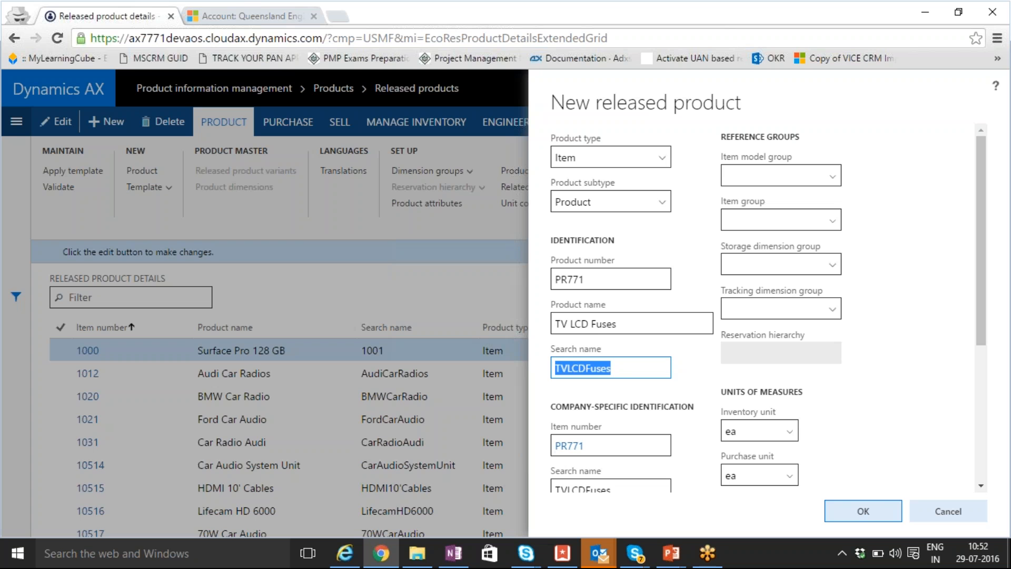
- Set the new product's item model group to FIFO and its item group to TV&Video
click(838, 192)
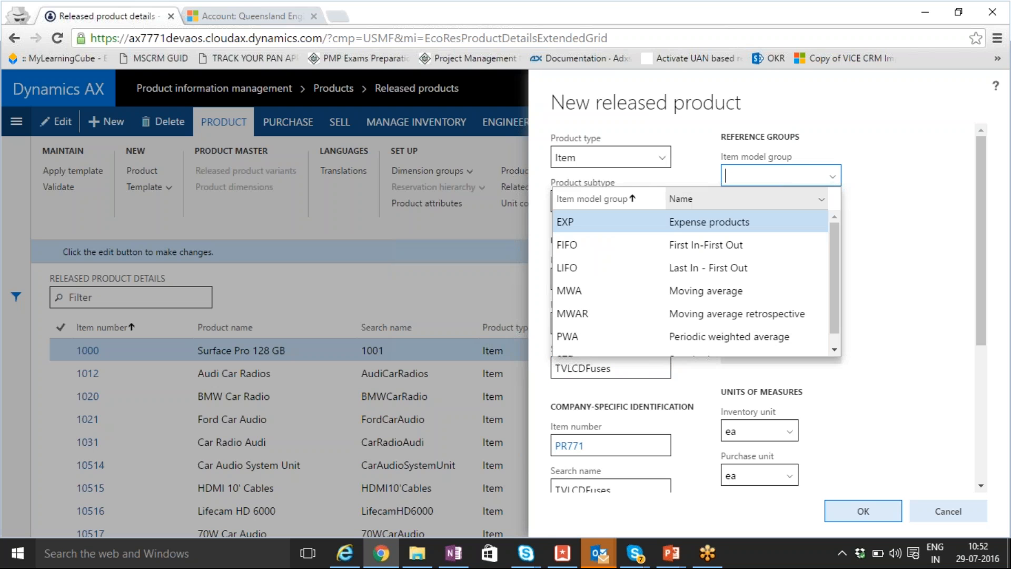
click(653, 246)
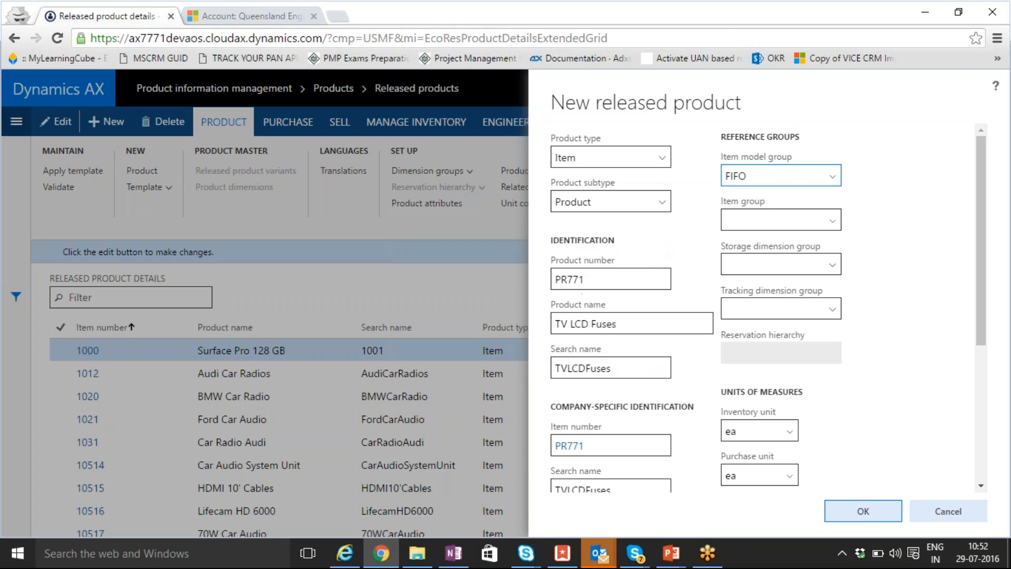
click(834, 222)
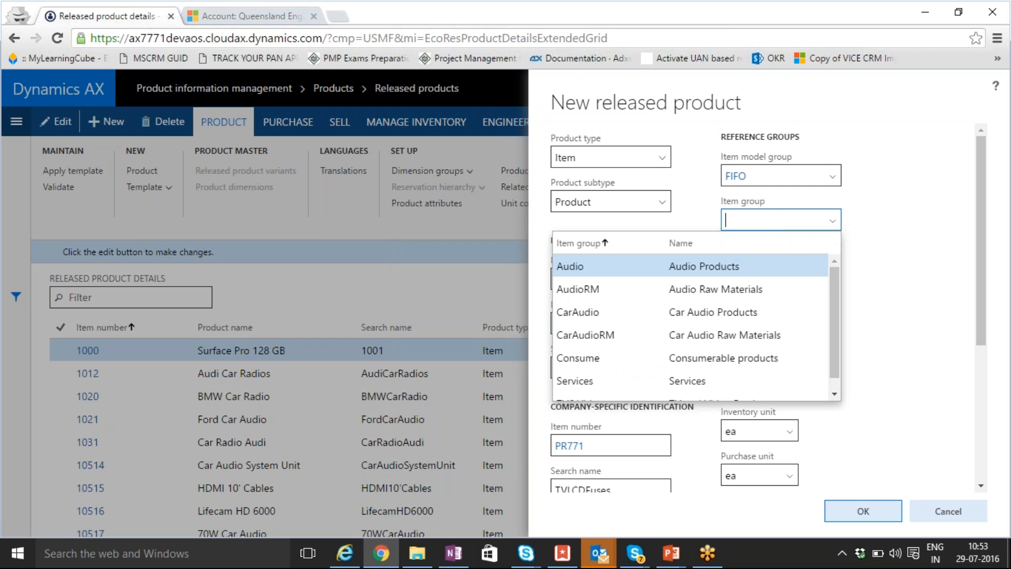
scroll(643, 335, down, 2)
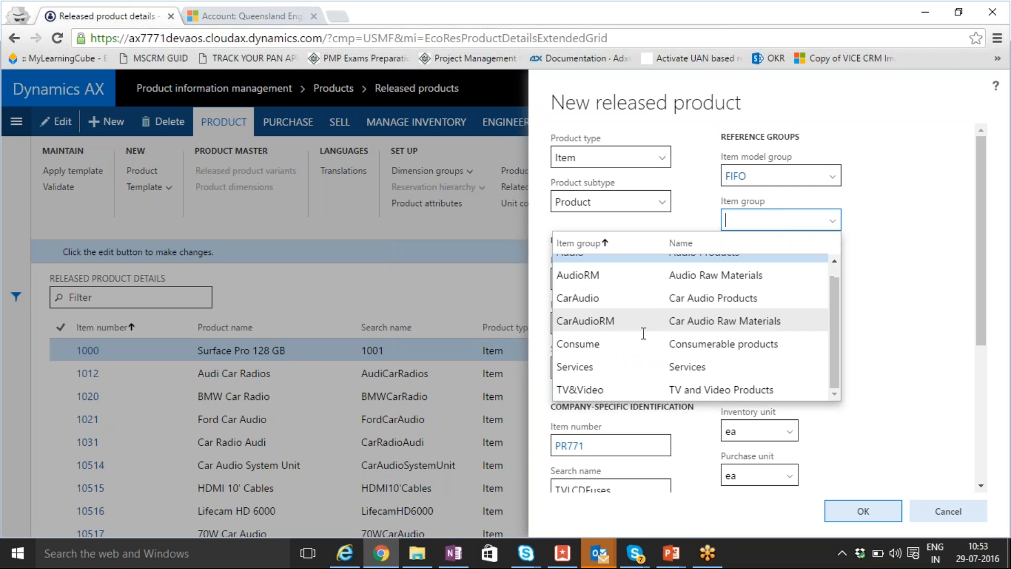
click(606, 376)
- Set the storage dimension group to SiteWH and the tracking dimension group to None, and create the released product
click(832, 265)
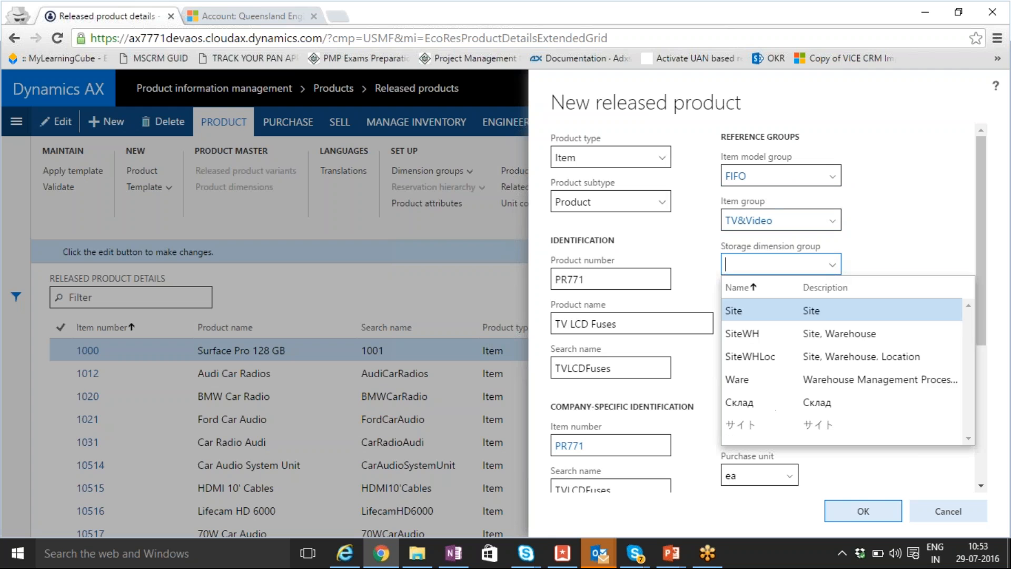
click(807, 339)
click(829, 317)
click(831, 318)
click(777, 442)
click(831, 315)
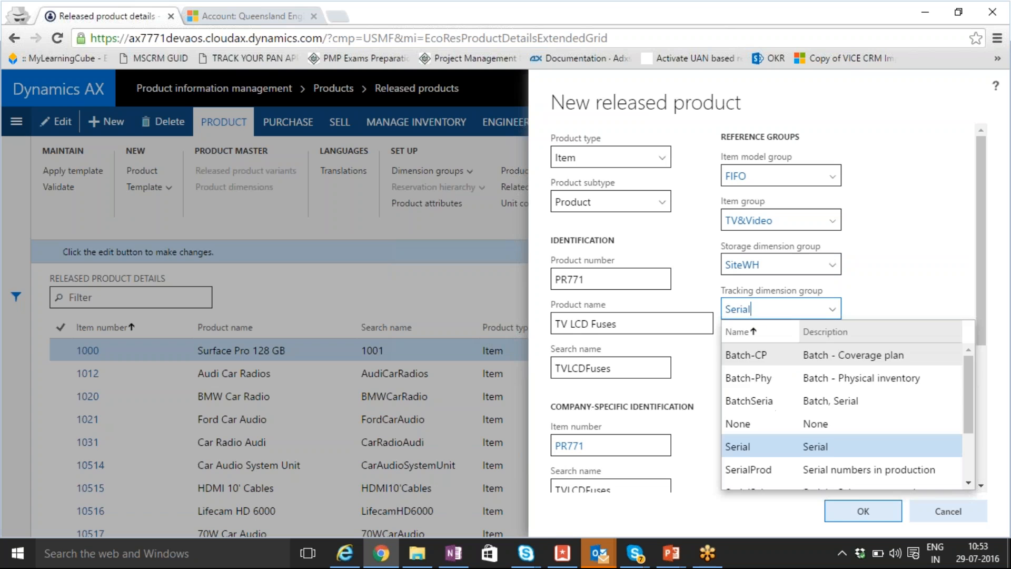
click(782, 421)
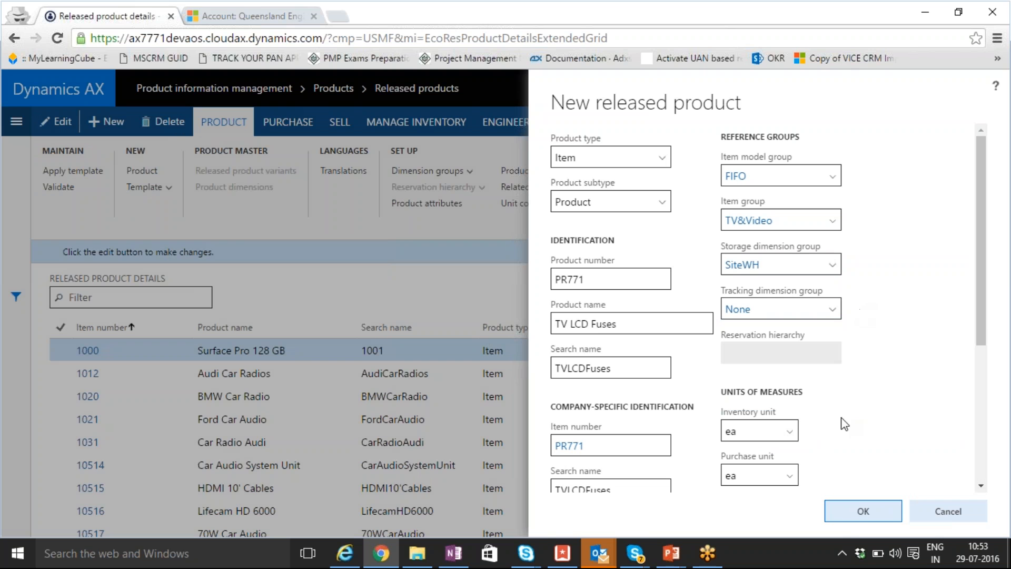
click(860, 514)
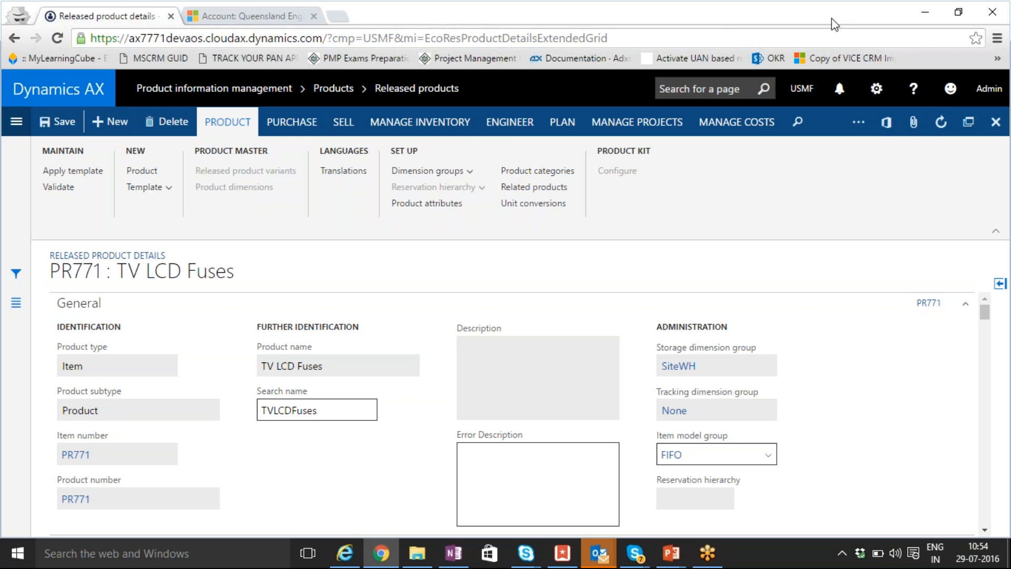
- Switch to Dynamics CRM, open the Sales Contracts list in the Sales area and start a new sales contract
click(216, 16)
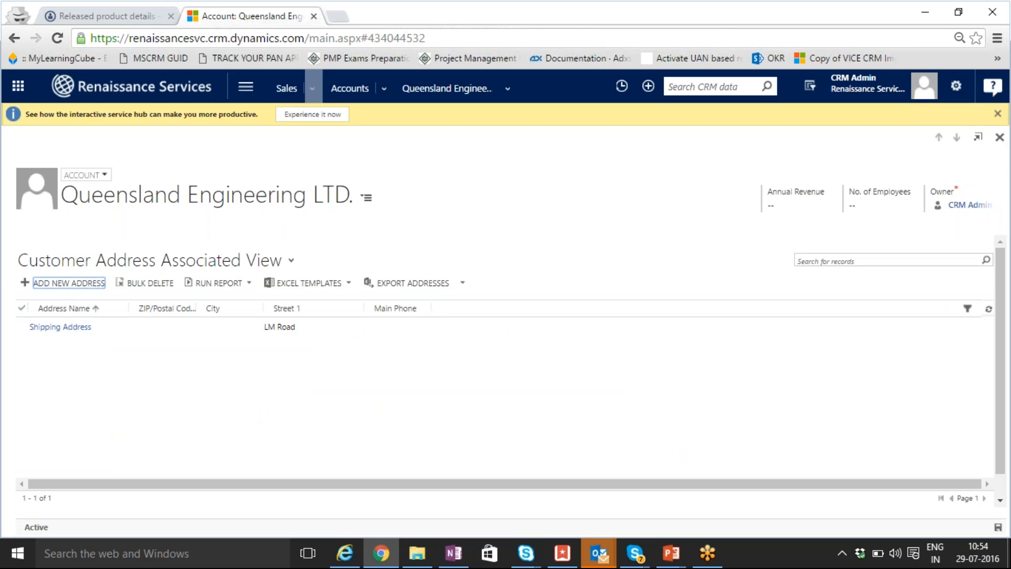
click(246, 86)
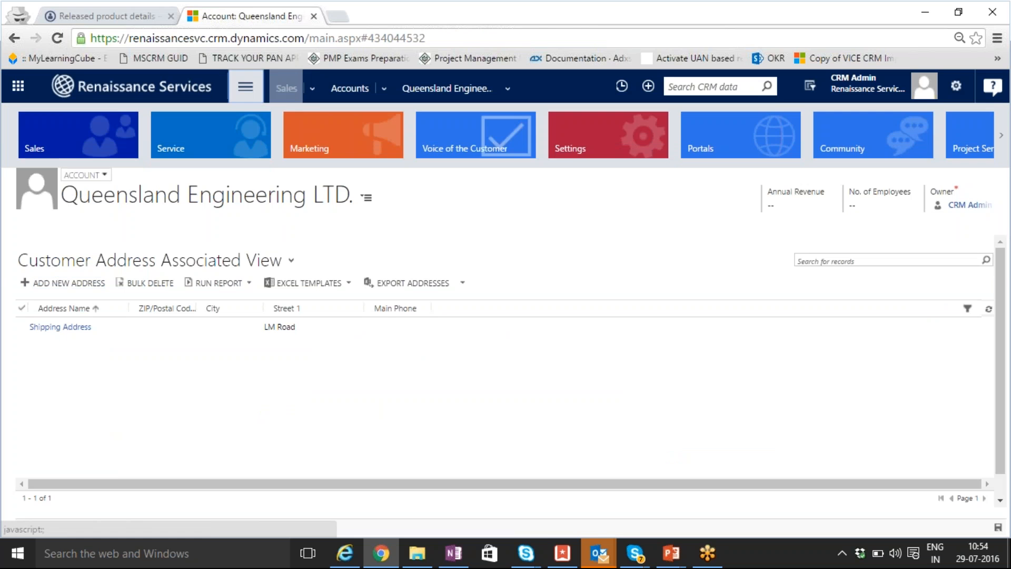
click(312, 88)
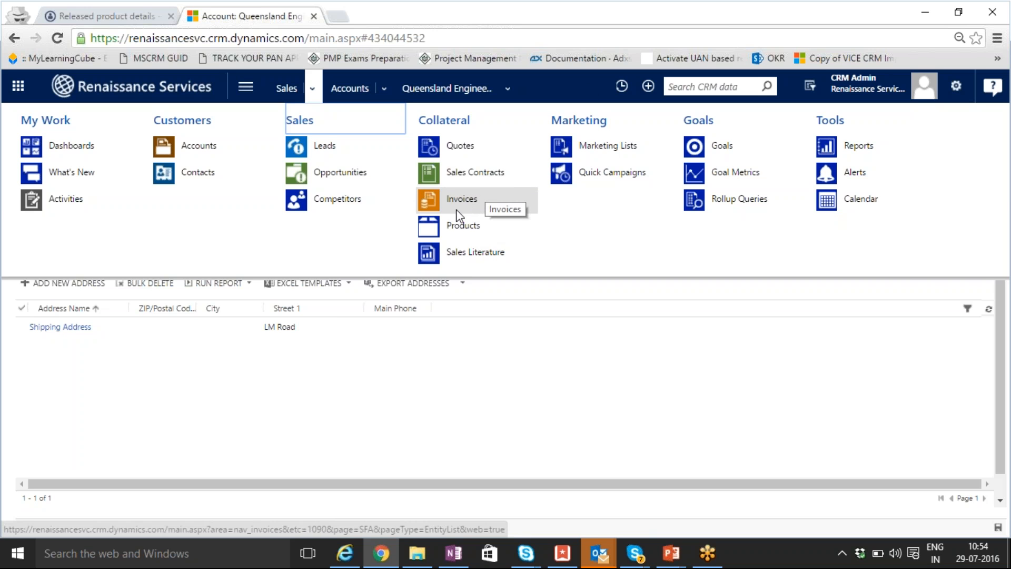
click(482, 182)
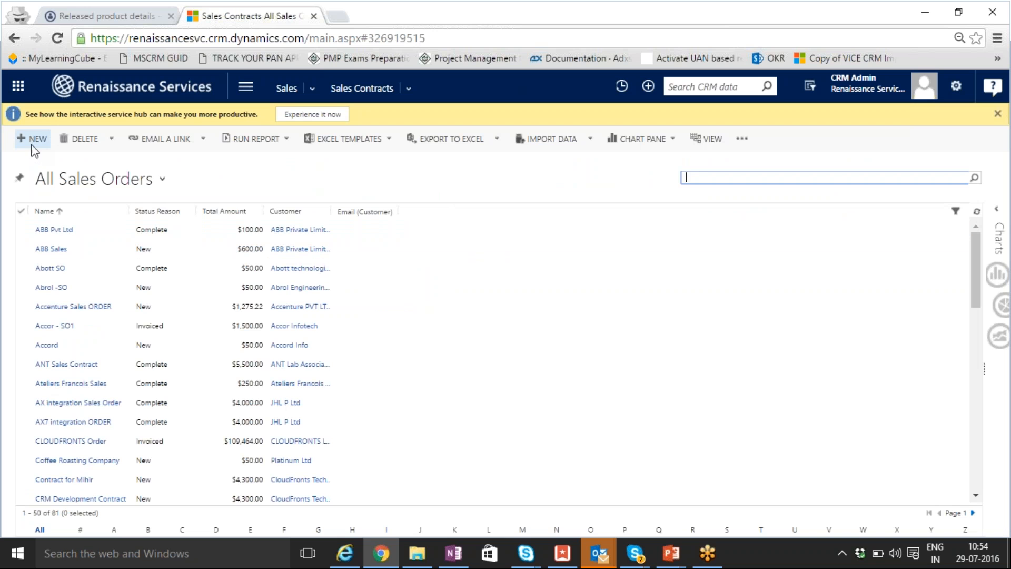
click(36, 142)
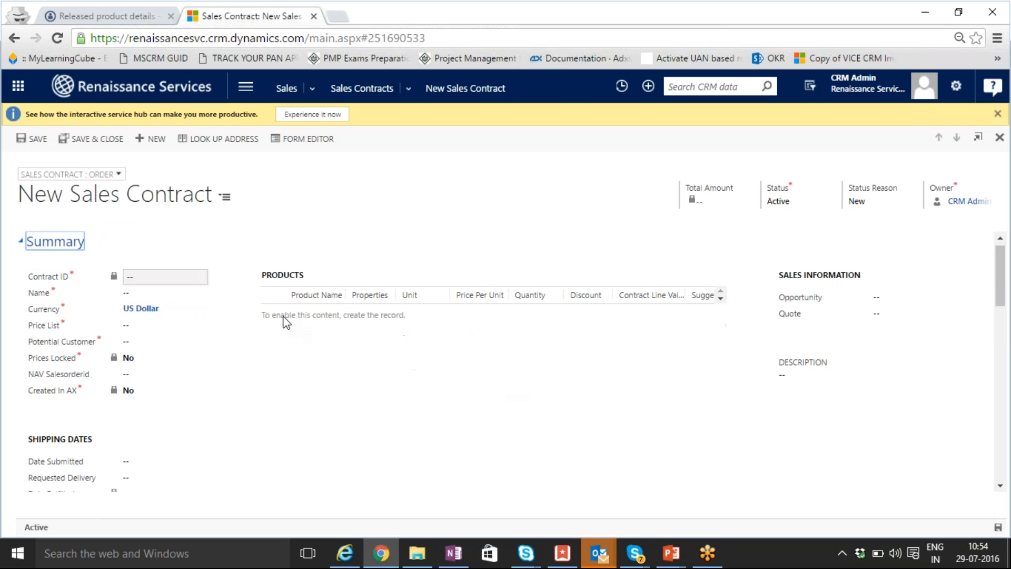
- Name the sales contract Queensland Sales Contract and set its price list to US Dollar
click(166, 290)
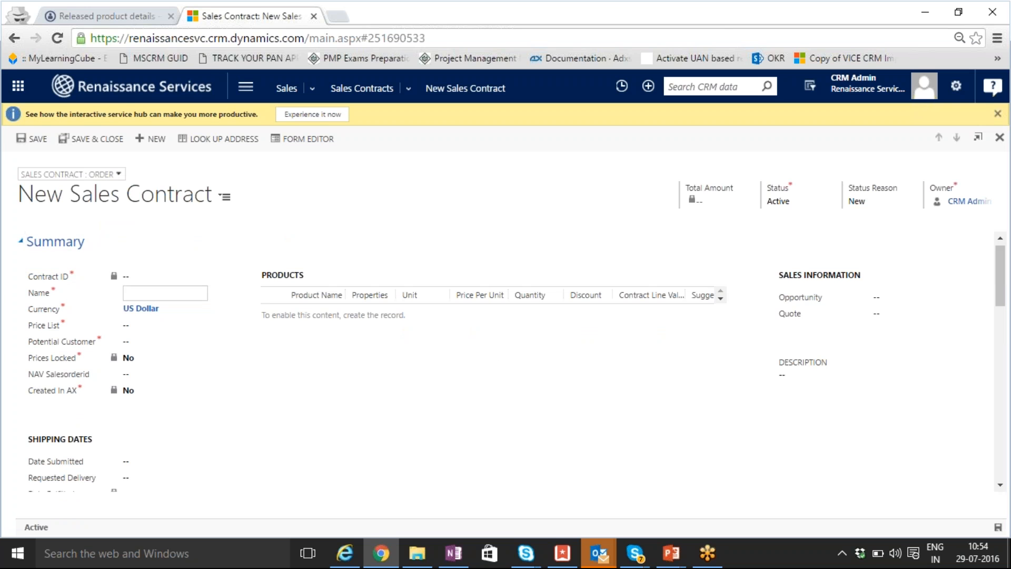
text(Queens)
text(land )
text(Sales)
text( Contract)
click(133, 327)
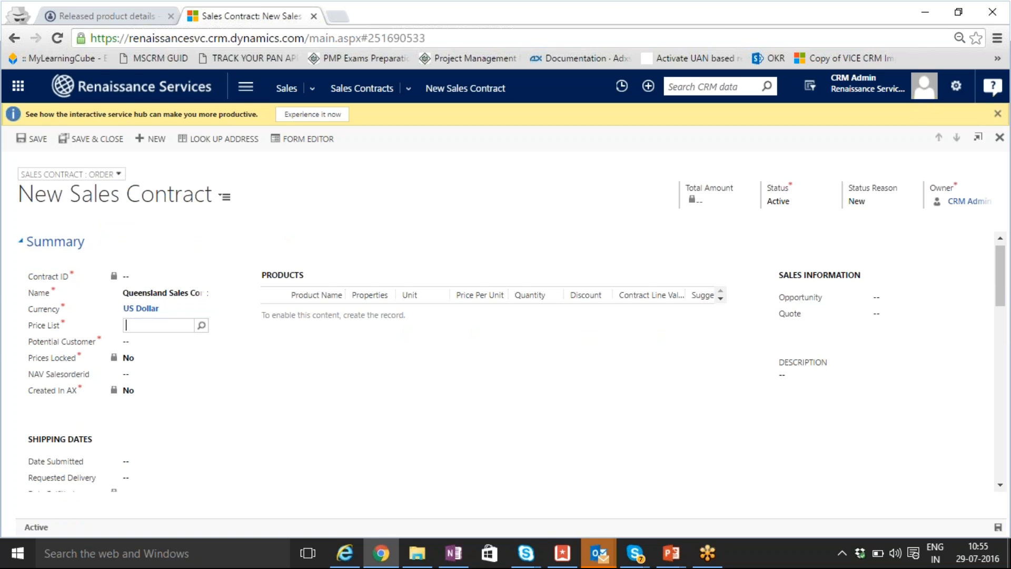
text(US)
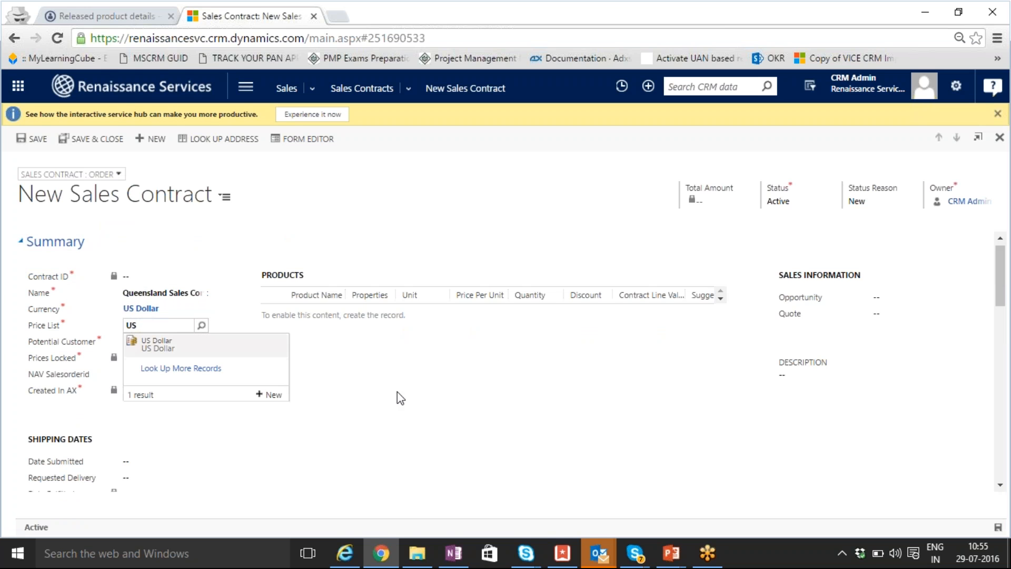
click(243, 345)
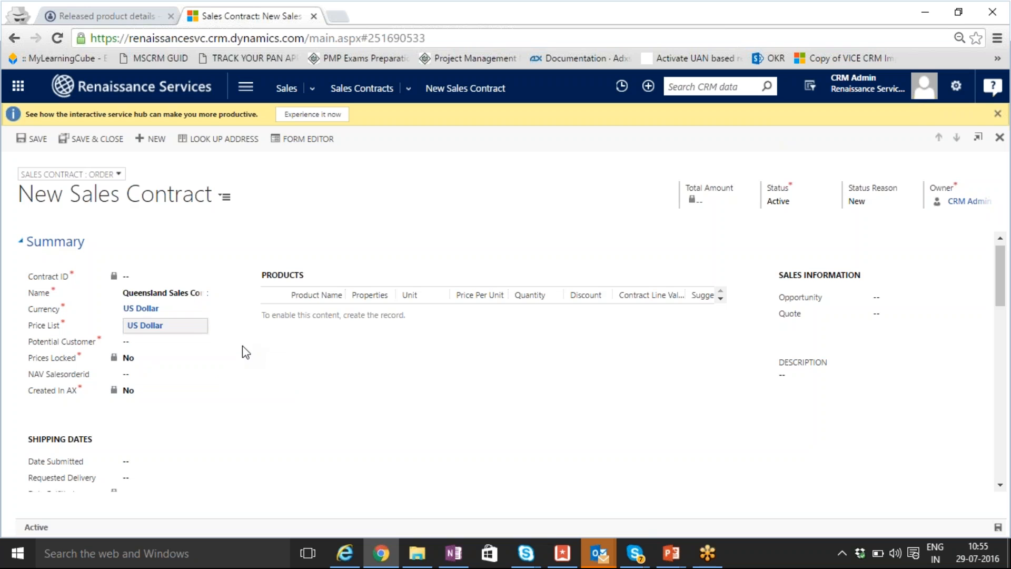
- Set the potential customer to Queensland Engineering LTD. and save the sales contract
click(172, 343)
text(Queen)
key(BackSpace)
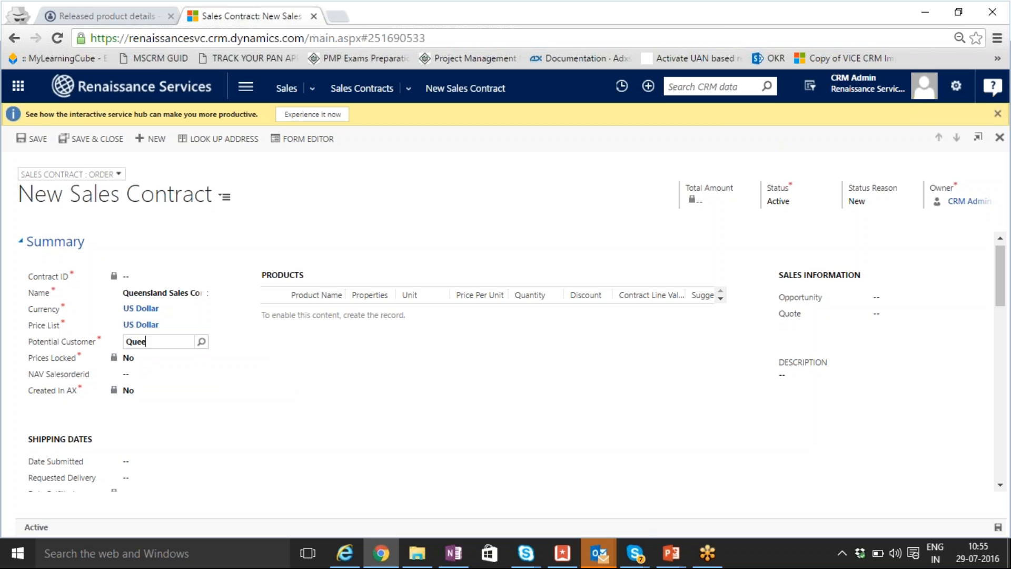
click(180, 357)
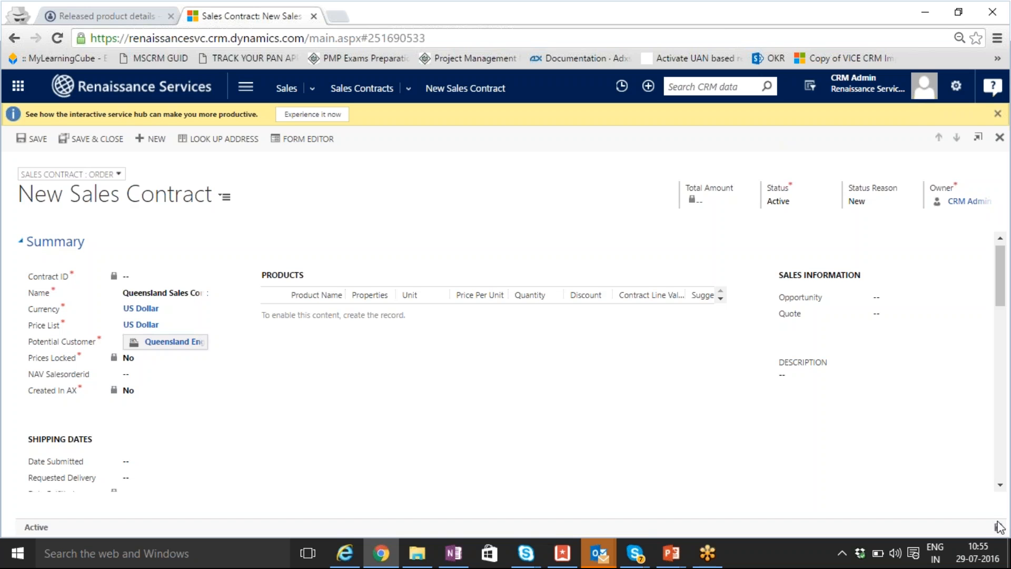
click(33, 138)
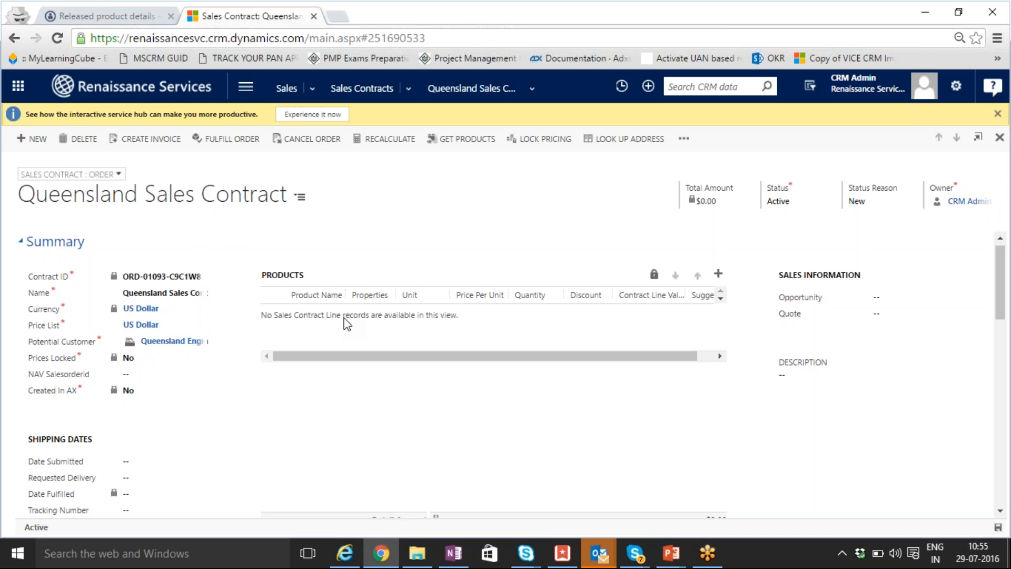
- Add the existing product PR771 (TVLCDFuses) to the sales contract's product lines
click(718, 275)
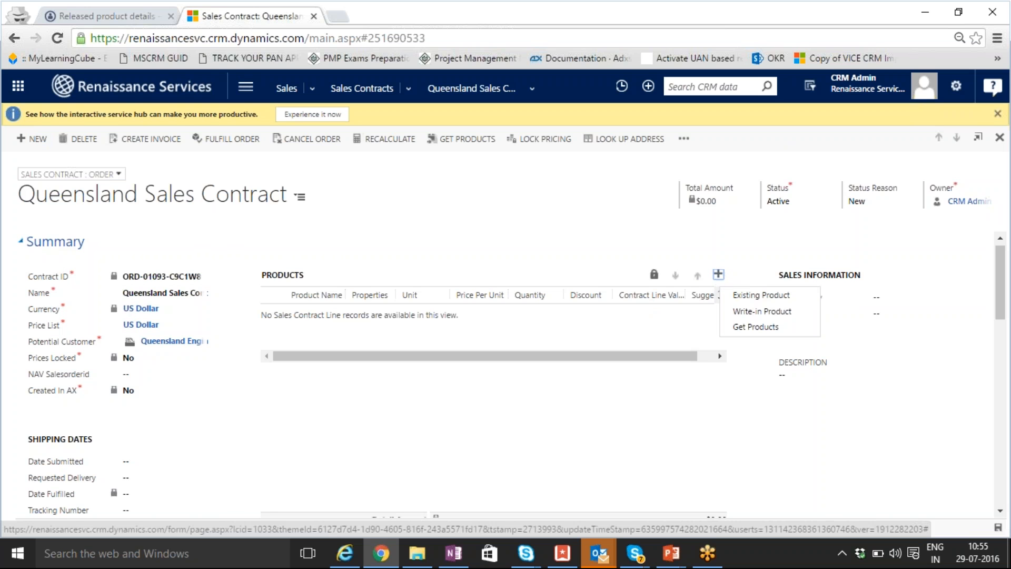
click(749, 296)
text(PR)
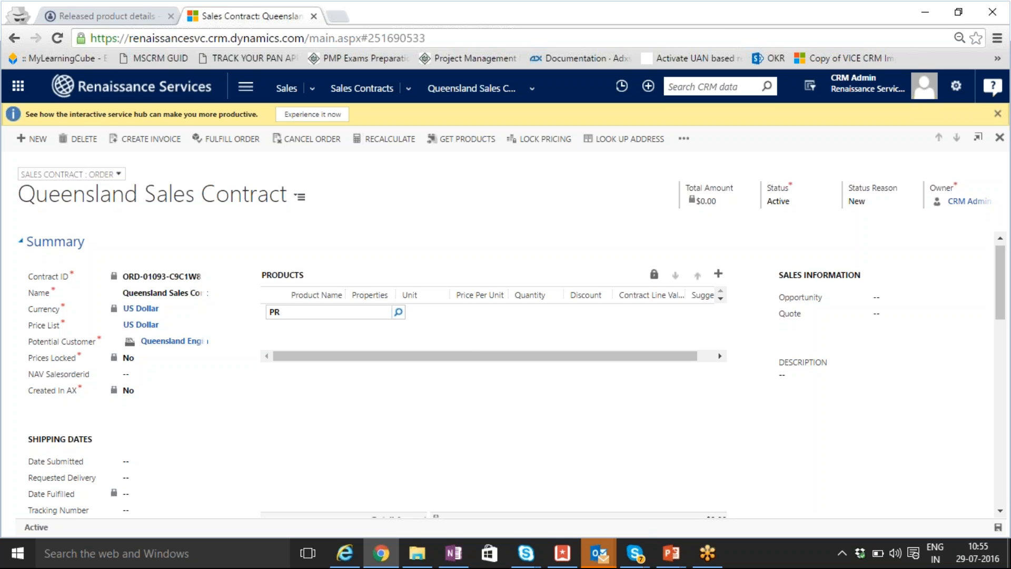
text(771)
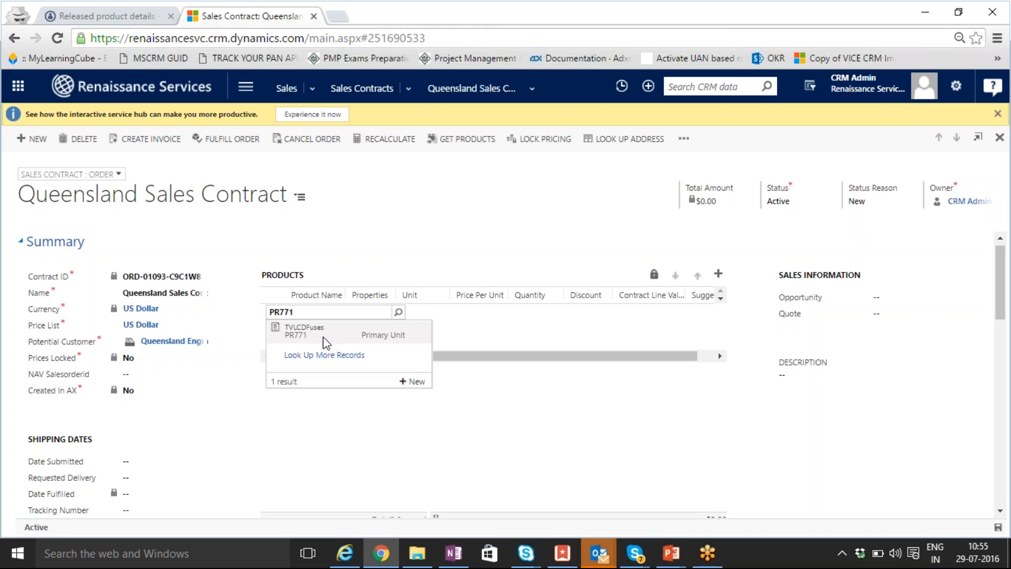
click(295, 331)
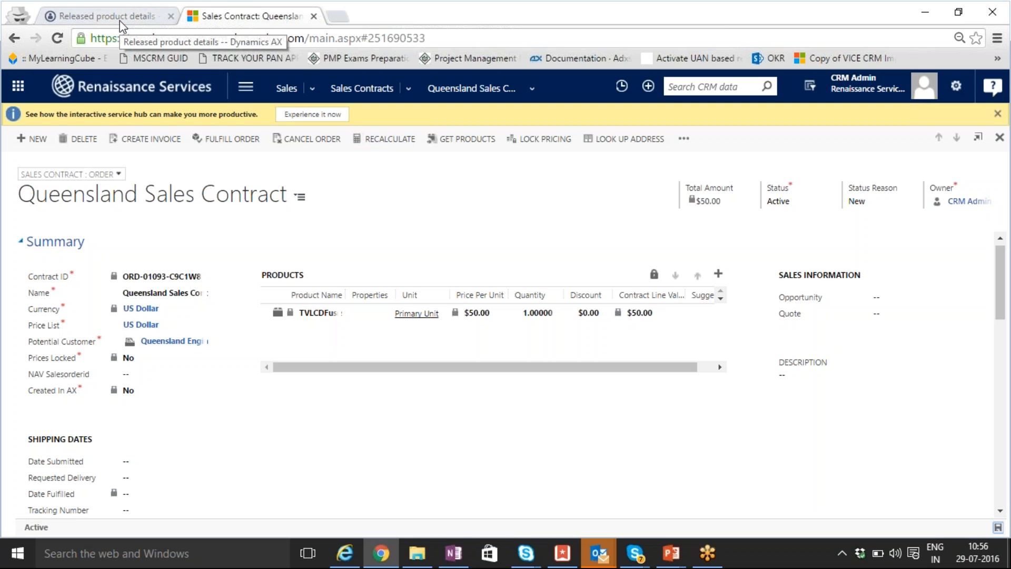
- Switch to Dynamics AX, open the All sales orders list and look for the Queensland Sales Contract order
click(160, 38)
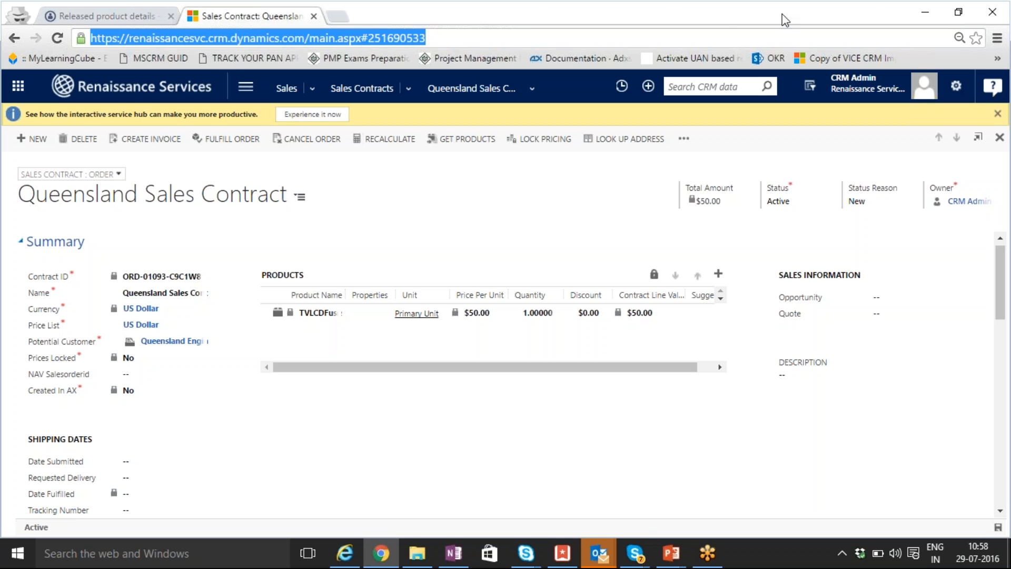
click(894, 21)
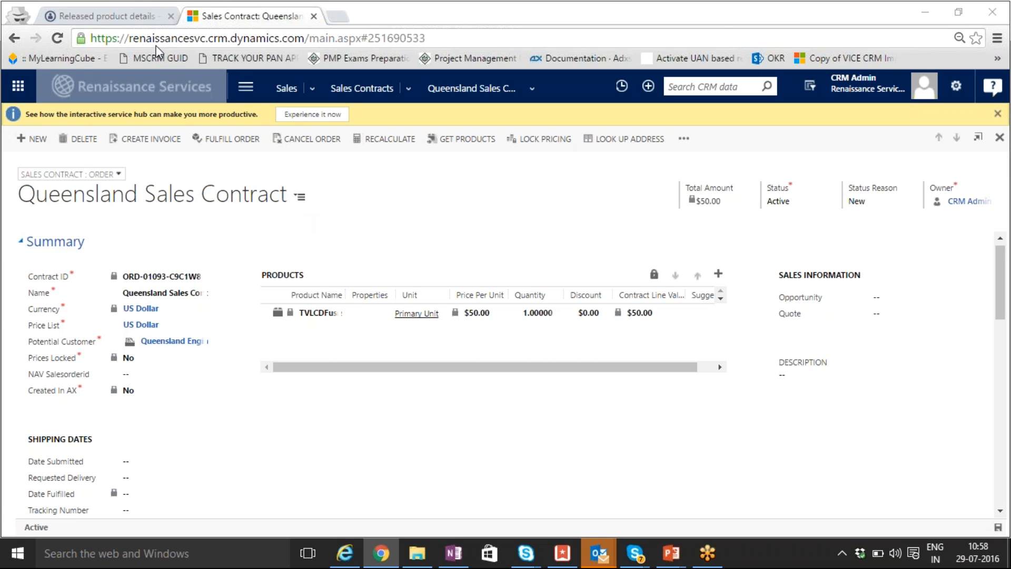
click(128, 18)
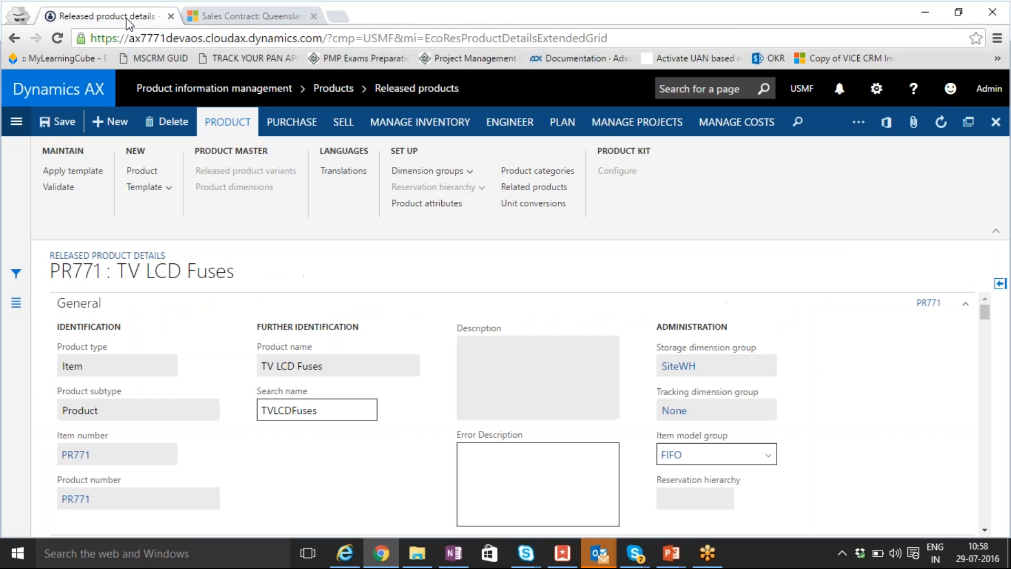
click(17, 123)
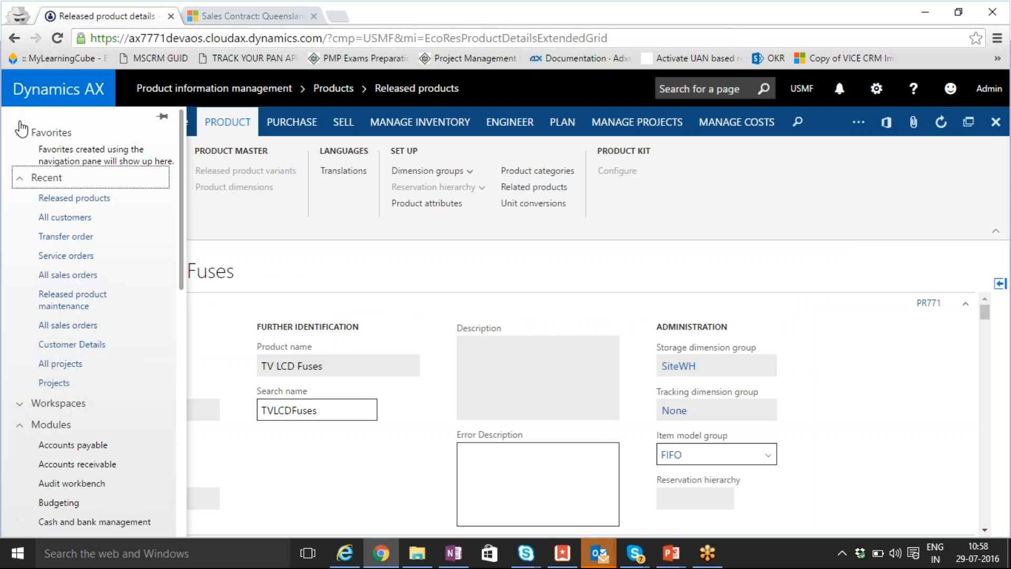
click(42, 274)
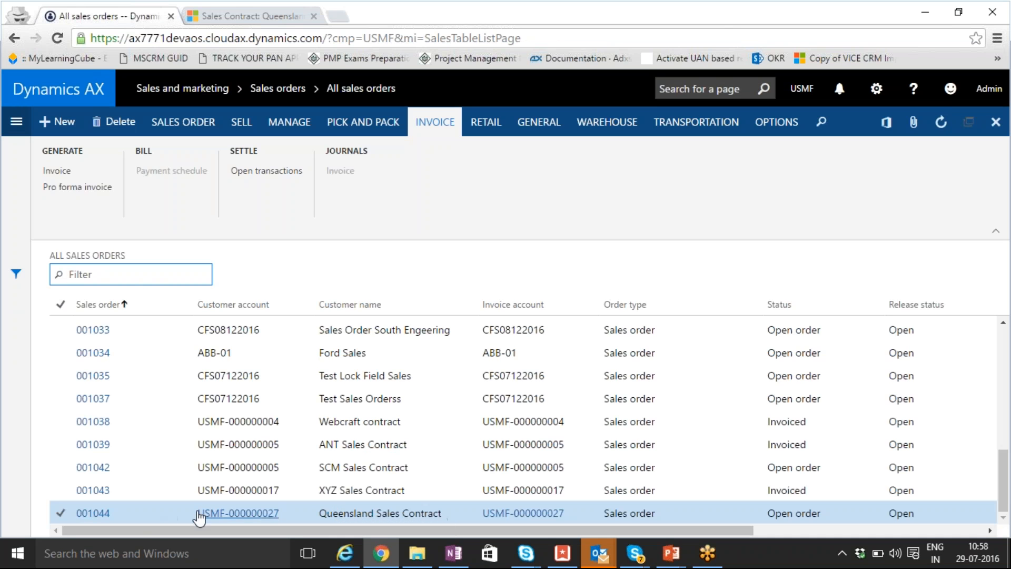
- Open the Queensland Sales Contract sales order and review its order line, shipping address and customer reference
click(94, 511)
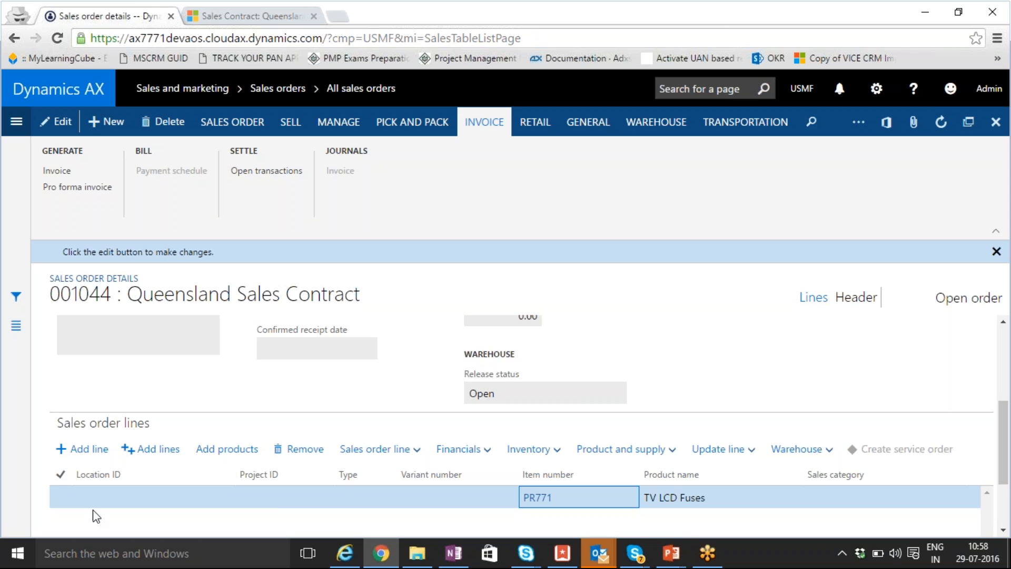
scroll(223, 488, down, 1)
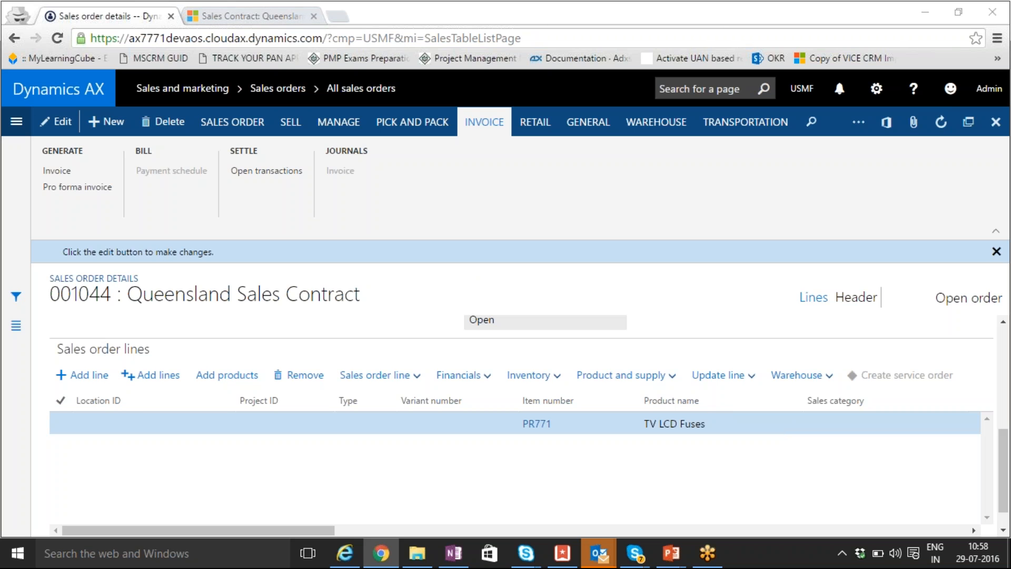
drag(1000, 453, 1001, 402)
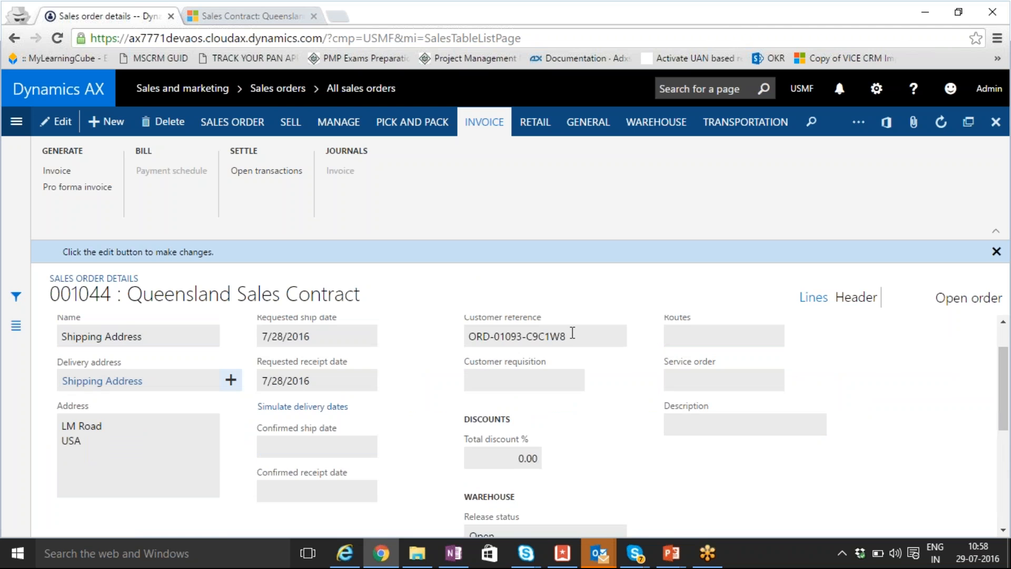
scroll(577, 336, up, 1)
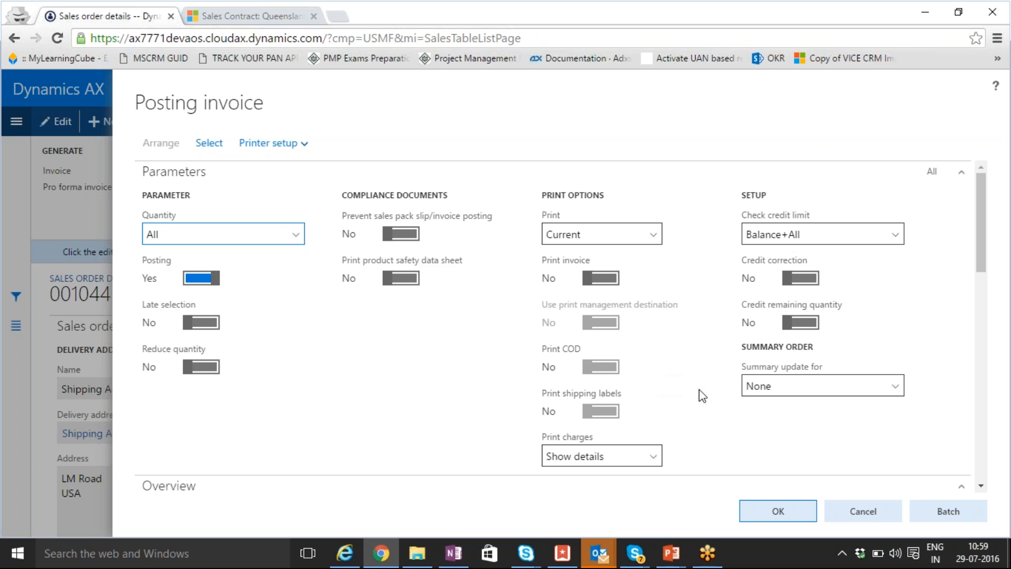
- Post the invoice for all quantities of the Queensland Sales Contract sales order without printing it
click(768, 514)
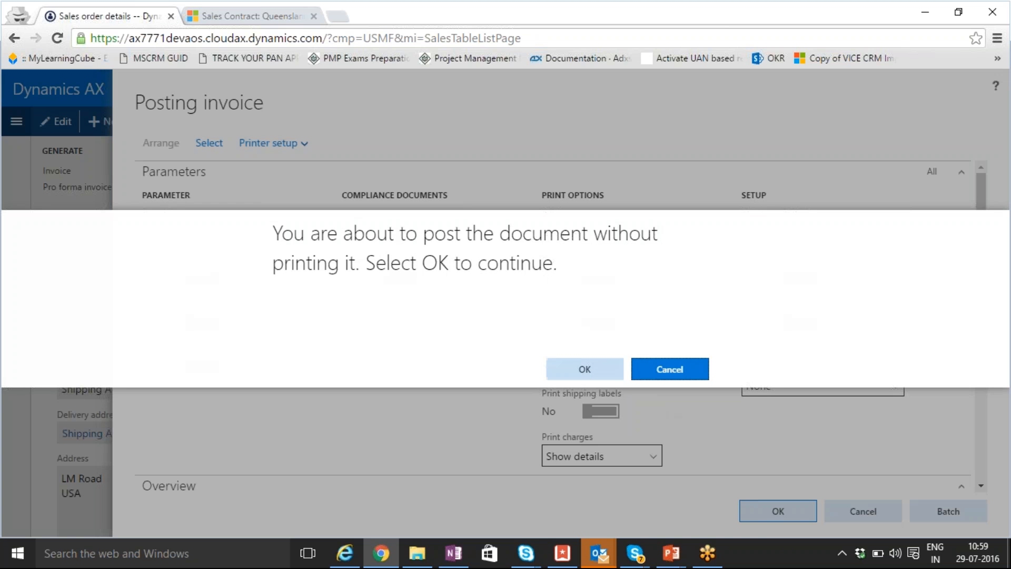
click(585, 368)
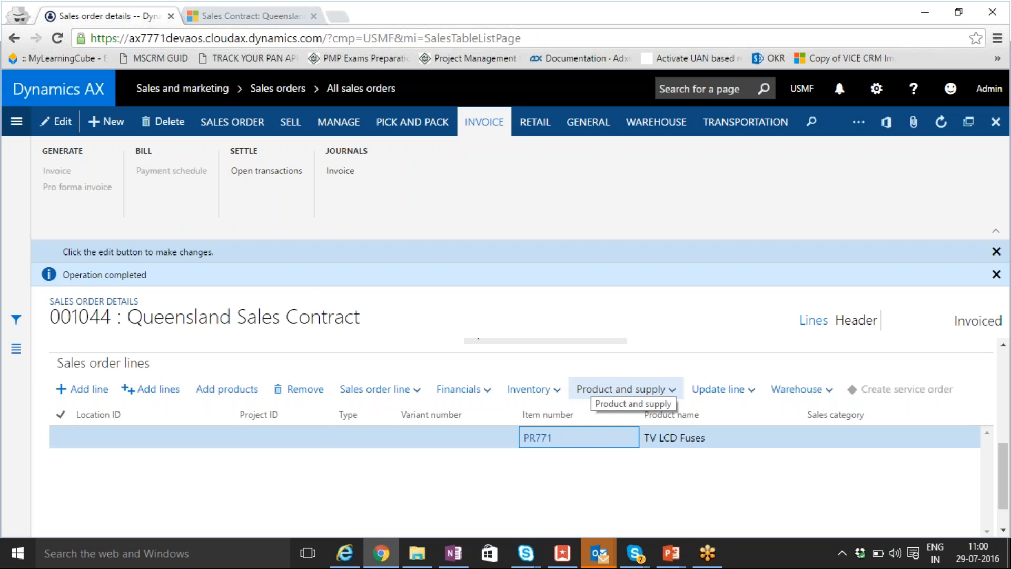
click(829, 26)
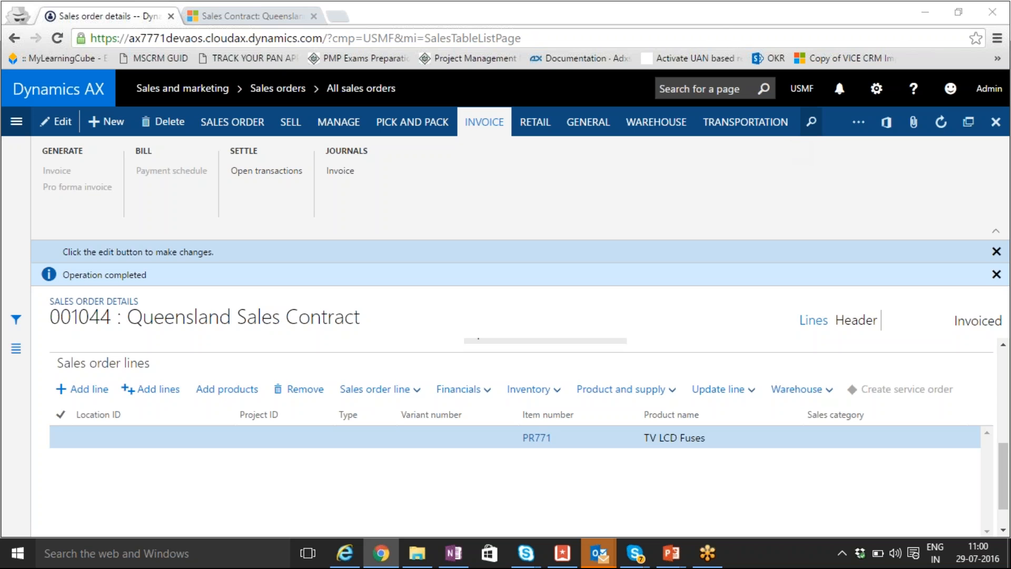
- Switch to Dynamics CRM and reload the Queensland Sales Contract record twice to check its Created In AX flag and status
click(286, 16)
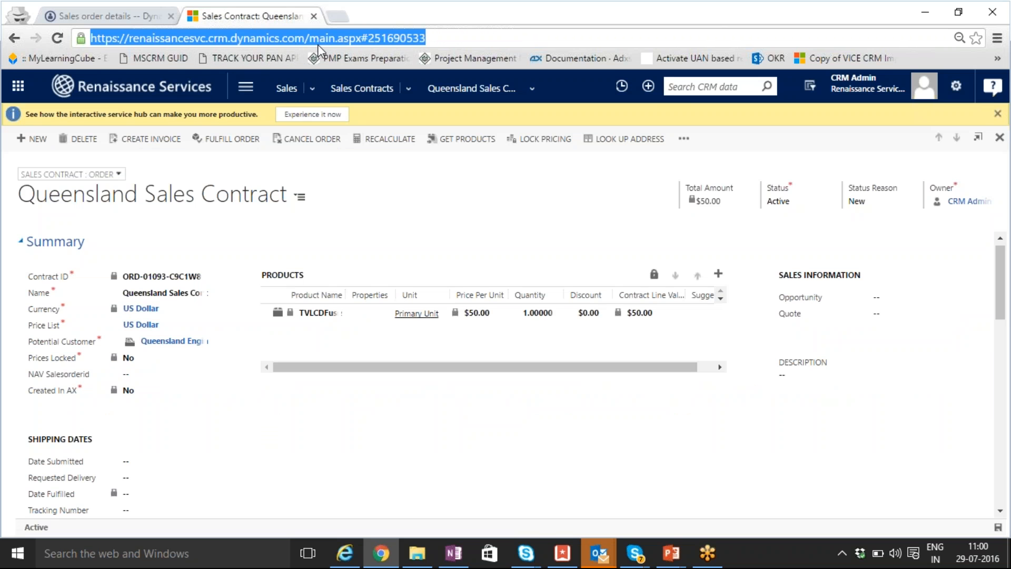
key(Return)
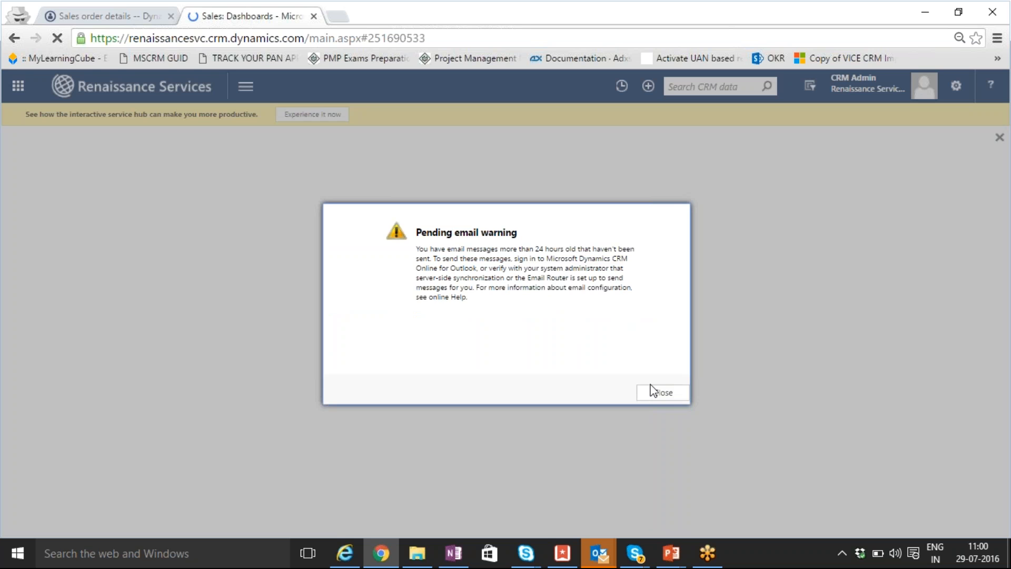
click(653, 391)
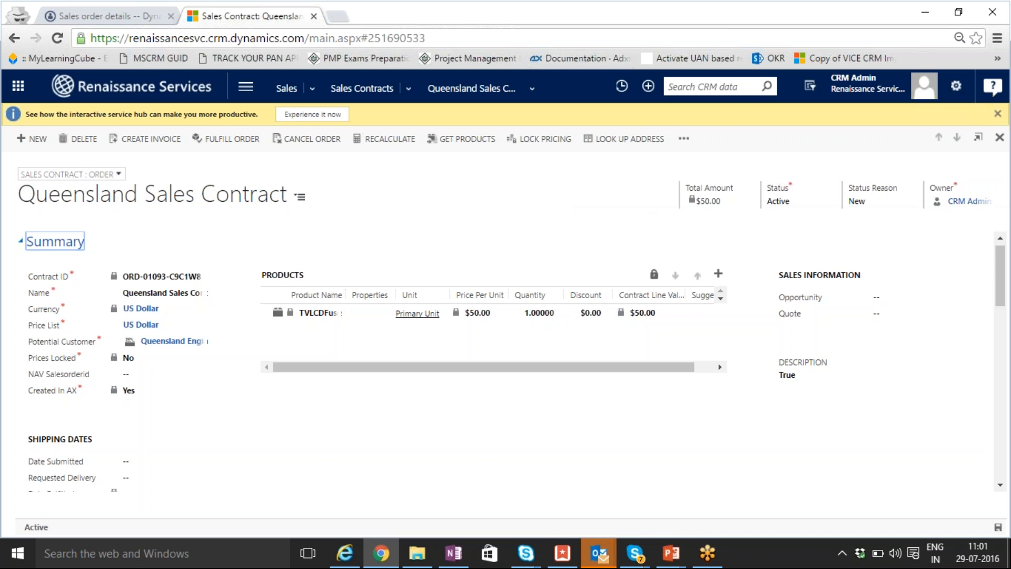
key(ctrl+l)
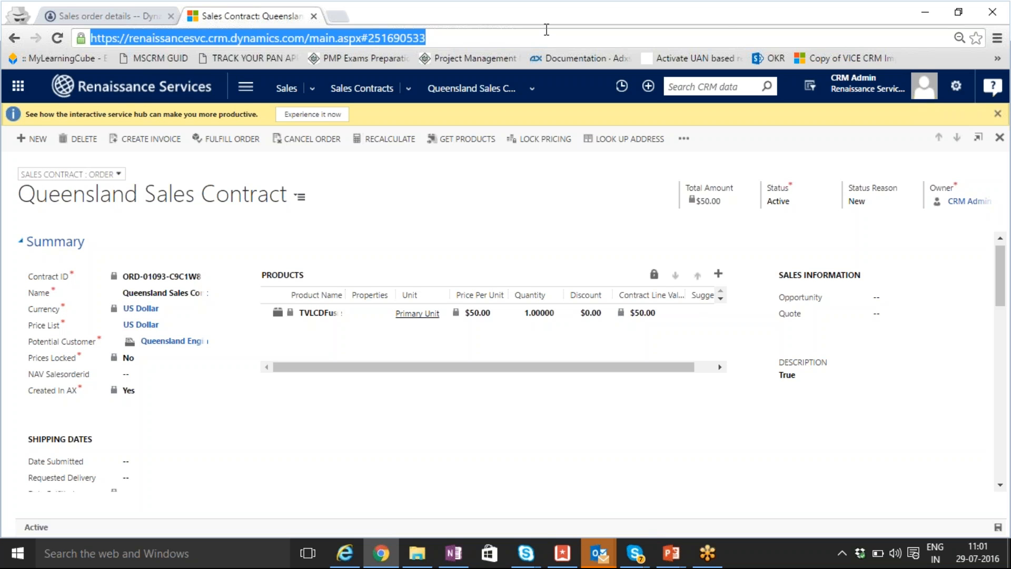
key(Return)
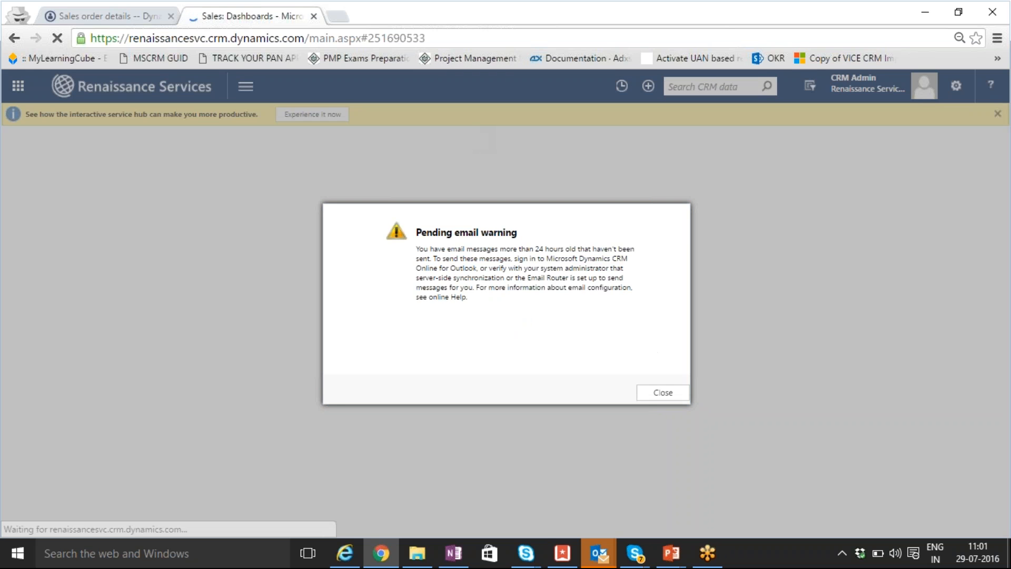
click(663, 392)
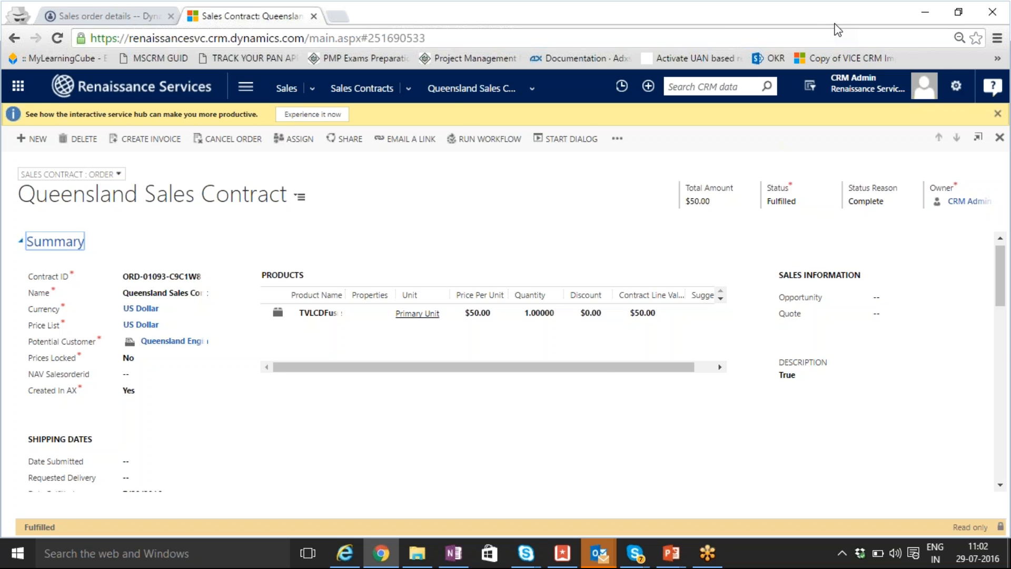
- Switch back to Dynamics AX, filter the All customers list by name for Queensl and open the Queensland Engineering LTD. record
click(86, 17)
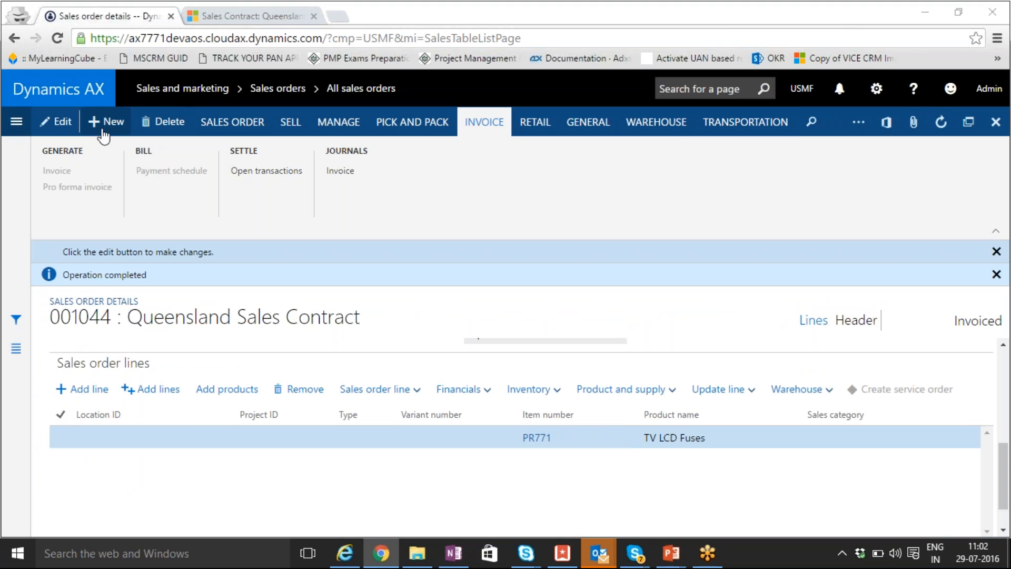
click(16, 124)
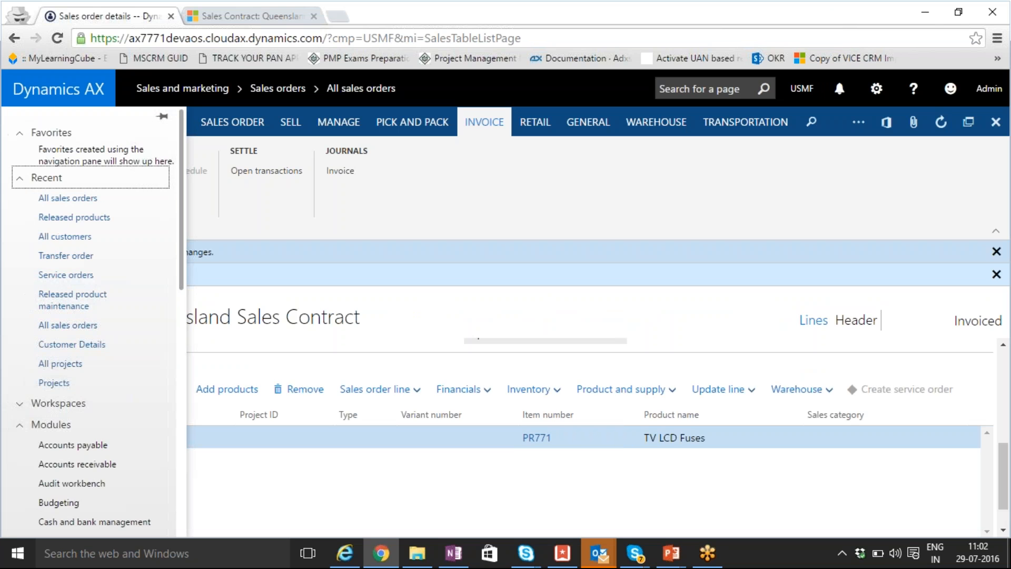
click(64, 235)
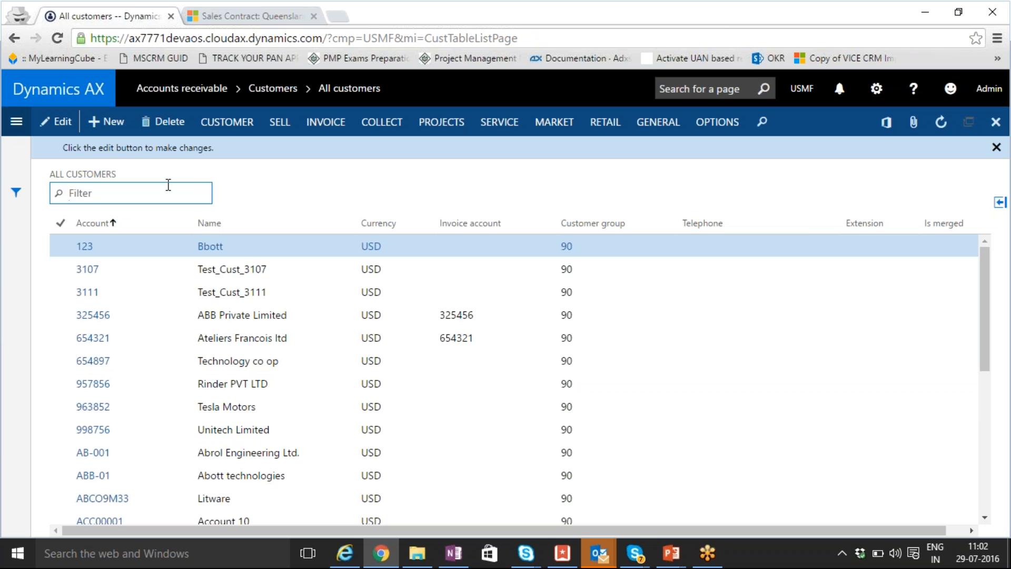
text(Queensl)
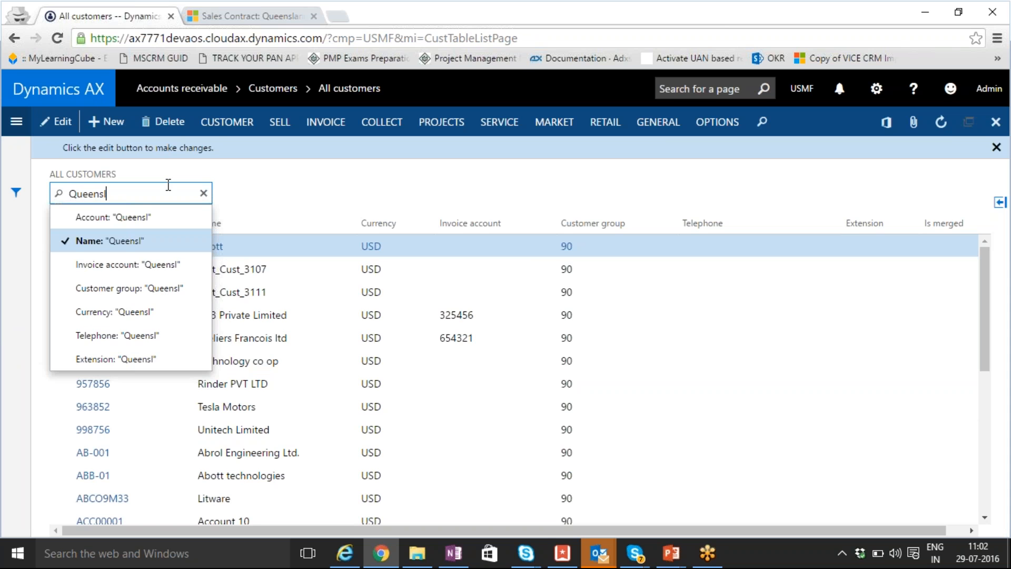
key(Return)
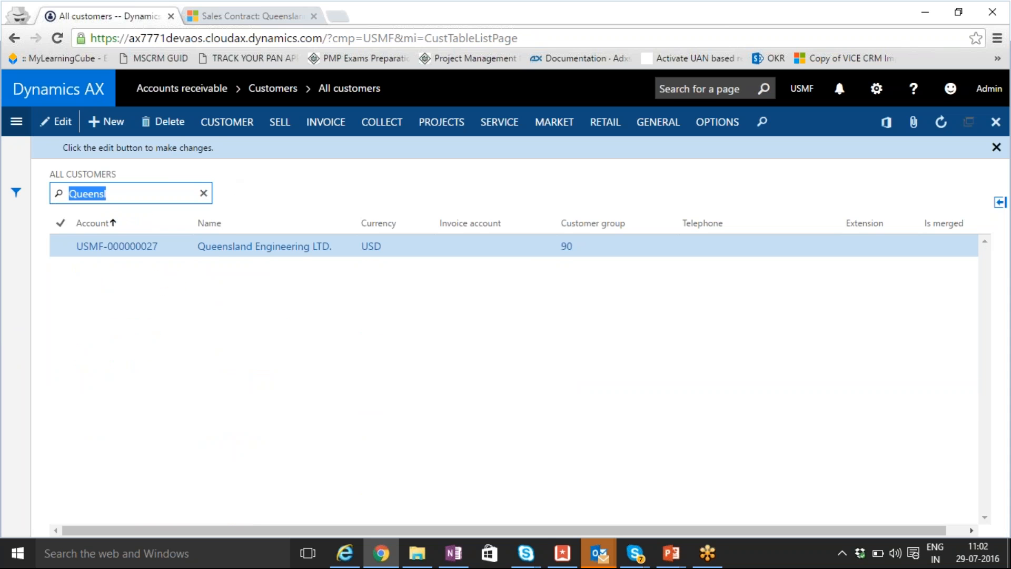
click(118, 247)
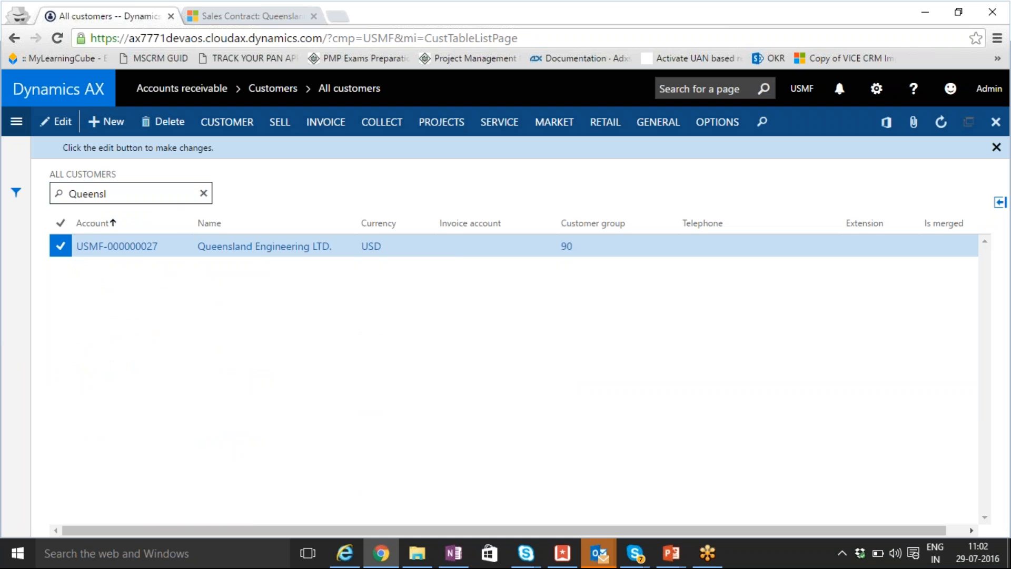
click(116, 245)
- Edit the customer's primary invoice address, adding a room number to the street and naming the address Shipping Address
scroll(242, 408, down, 4)
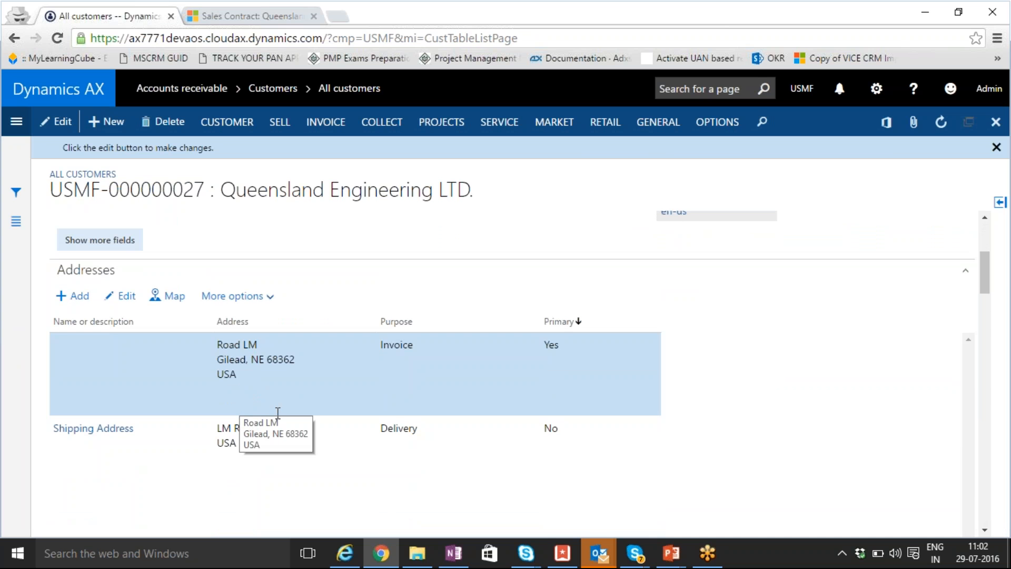
click(125, 298)
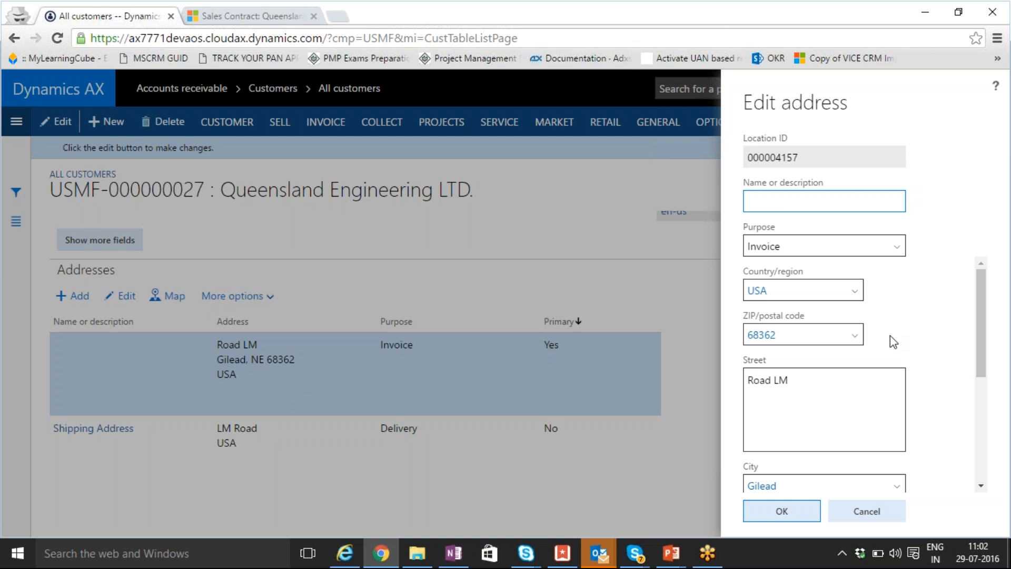
click(883, 396)
text(, Room No 1024)
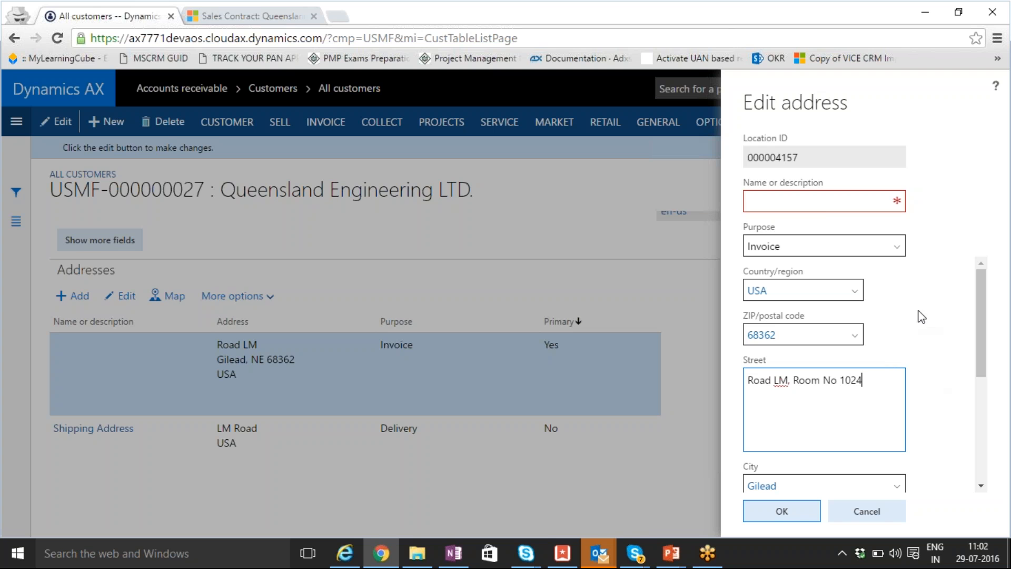
click(825, 206)
text(Sh)
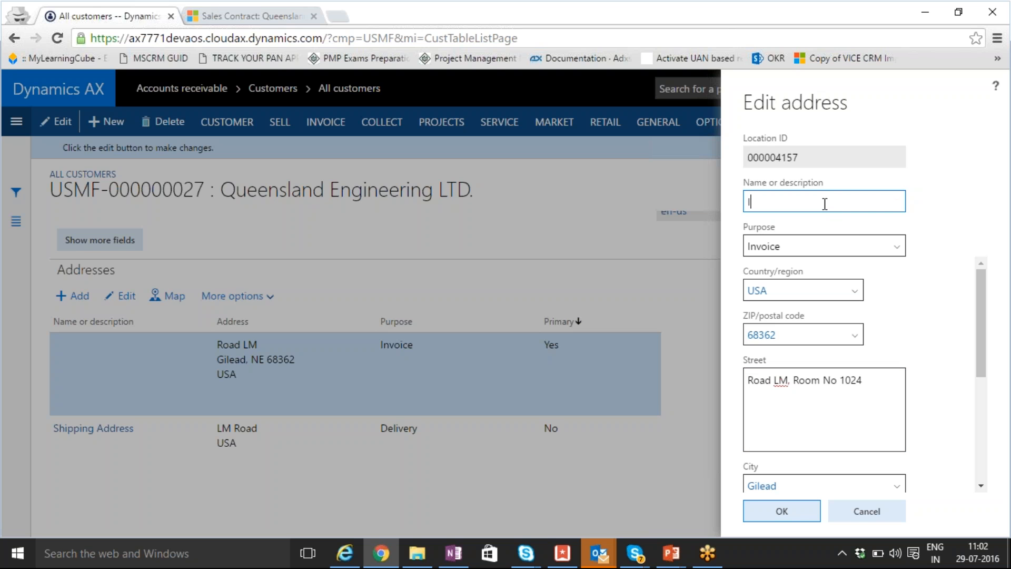
key(BackSpace)
key(BackSpace)
text(Shipping Address)
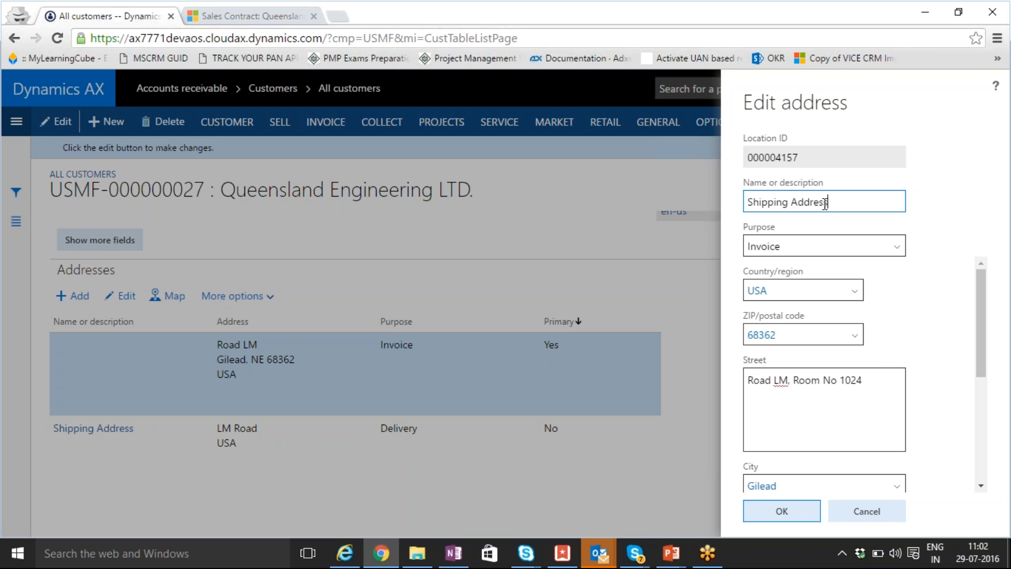
click(783, 511)
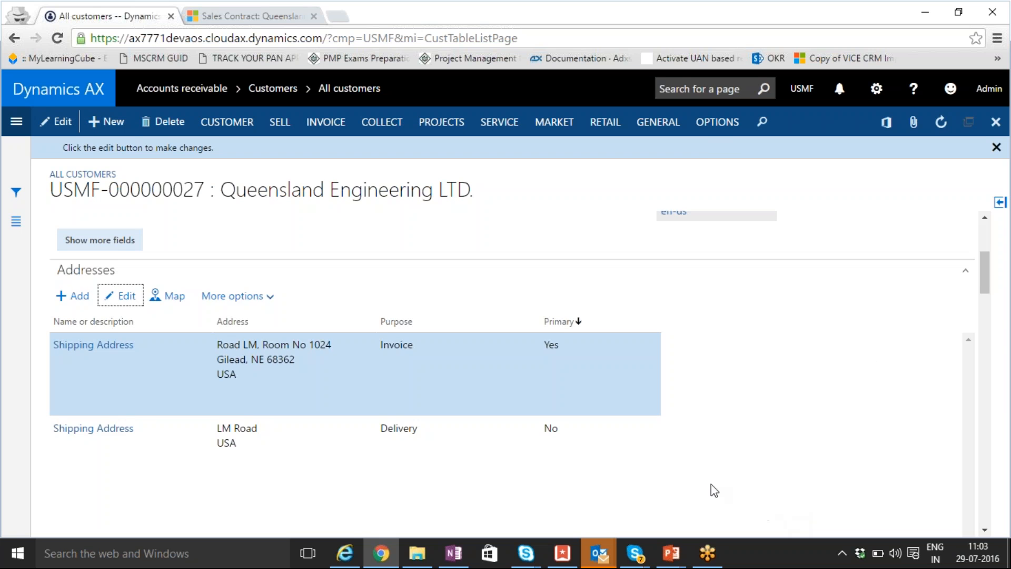
- Set the credit limit of Queensland Engineering LTD. to 20,000.00 under Credit and collections and save the customer
scroll(550, 420, down, 7)
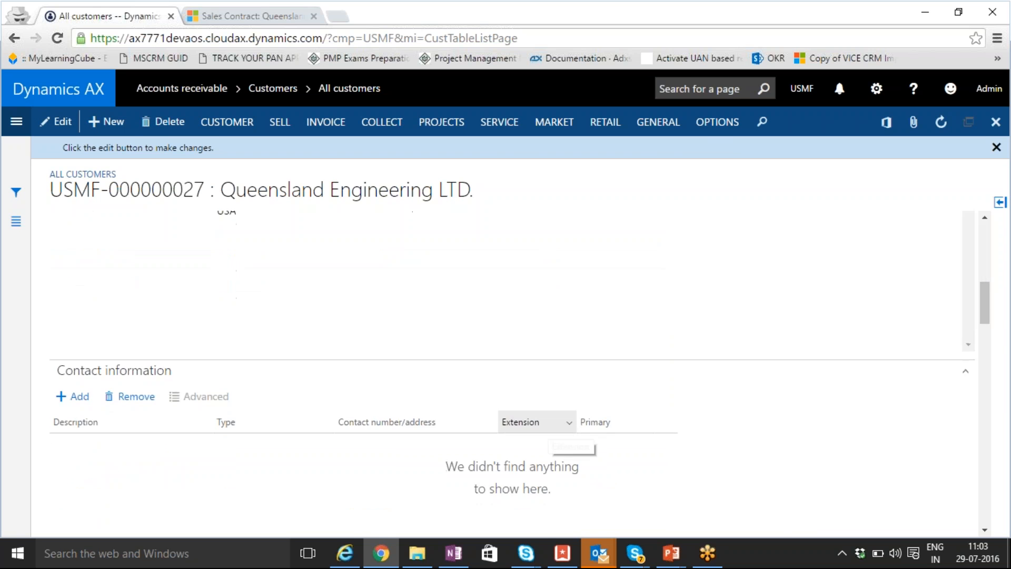
scroll(513, 369, down, 4)
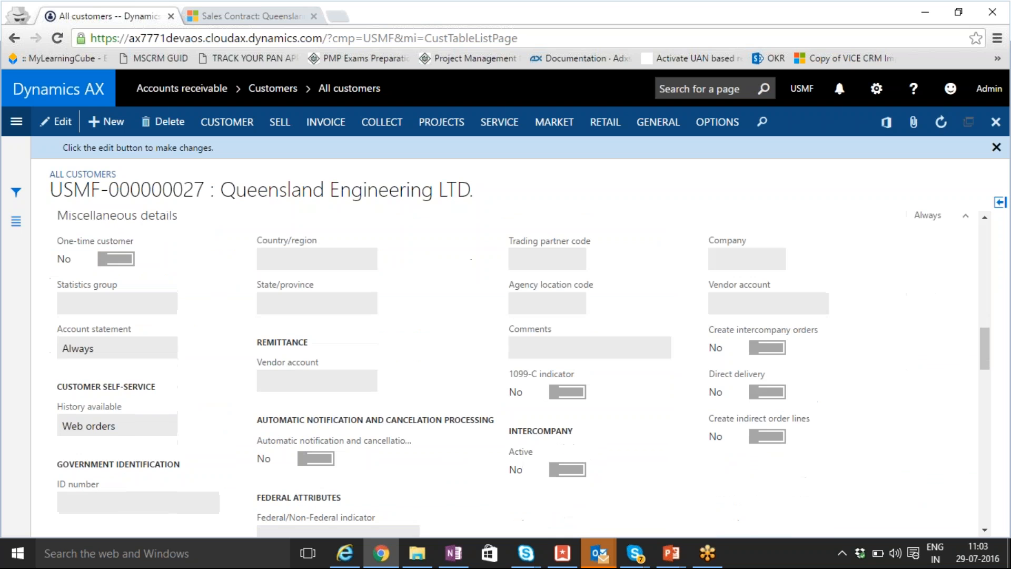
scroll(333, 365, down, 3)
scroll(332, 365, down, 3)
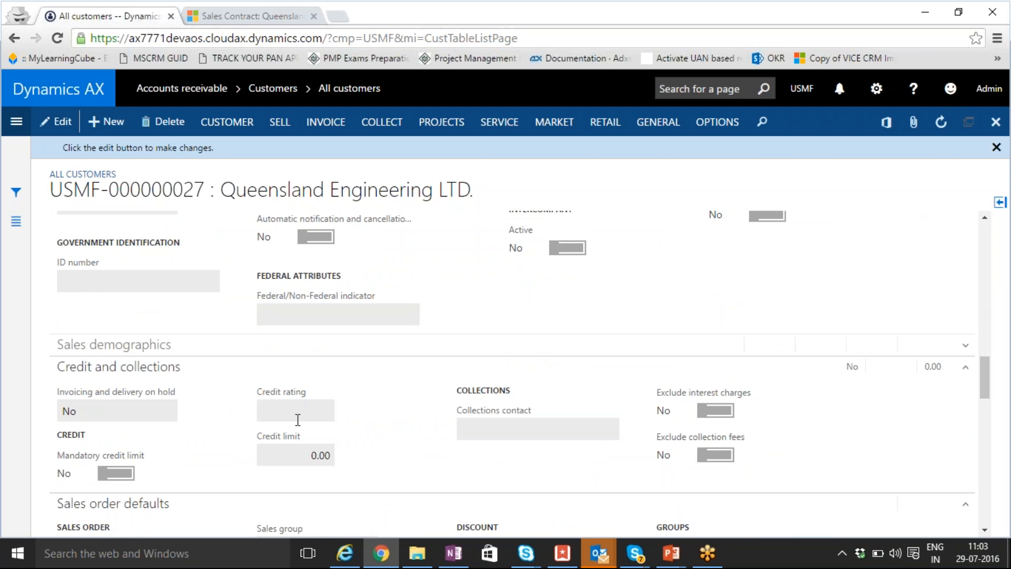
click(56, 123)
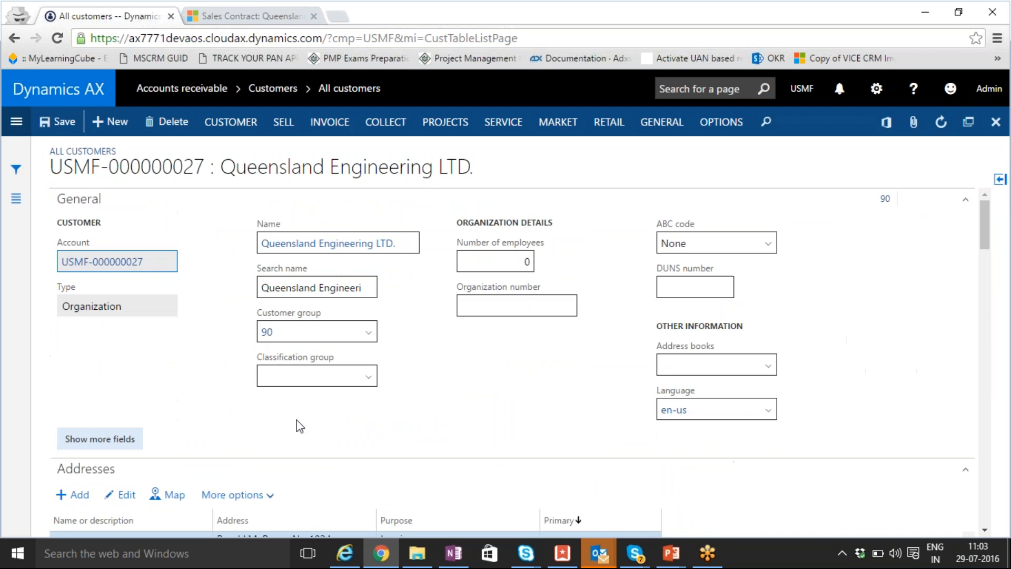
scroll(308, 423, down, 6)
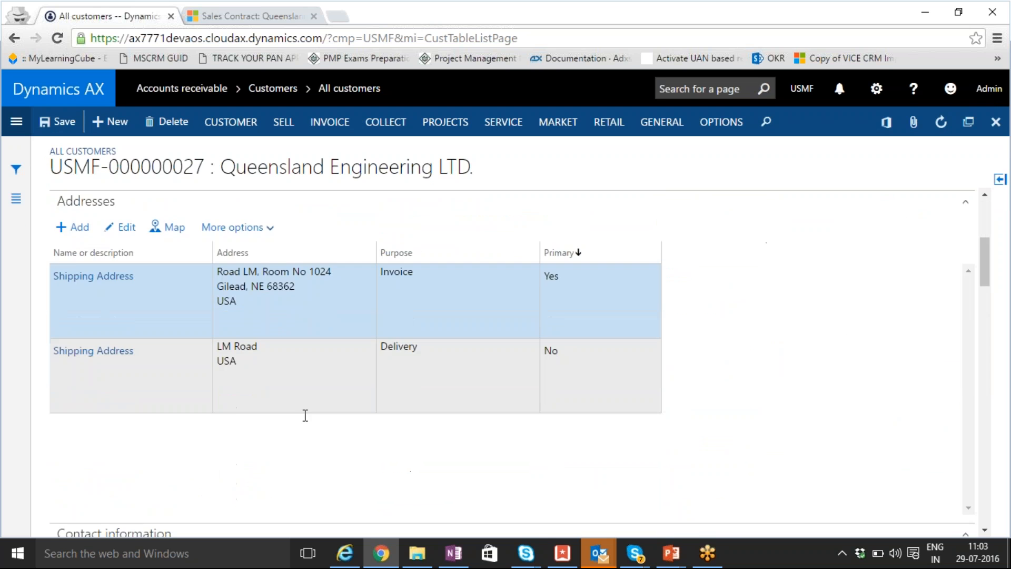
scroll(520, 361, down, 10)
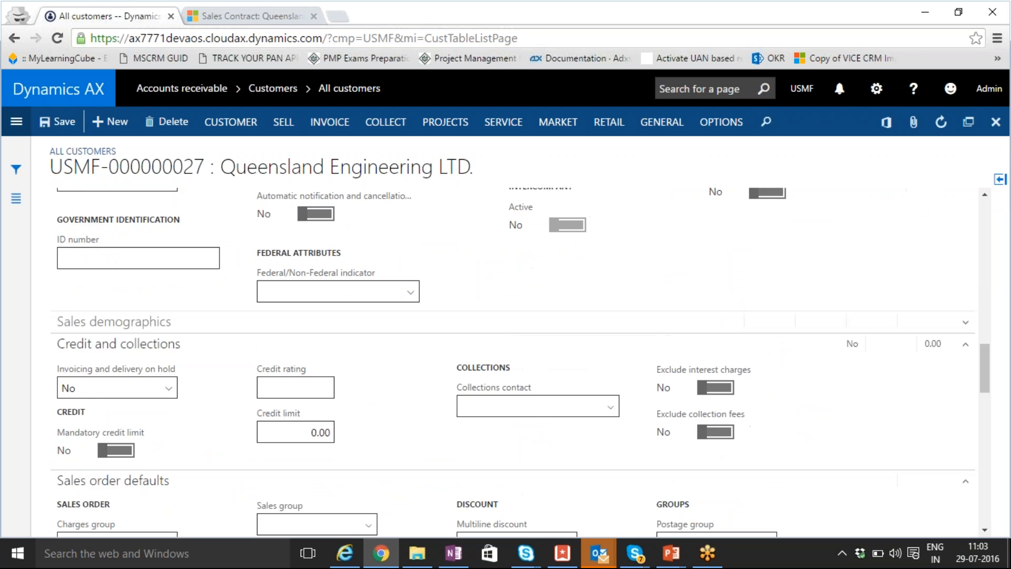
click(312, 284)
scroll(413, 293, down, 1)
text(2000)
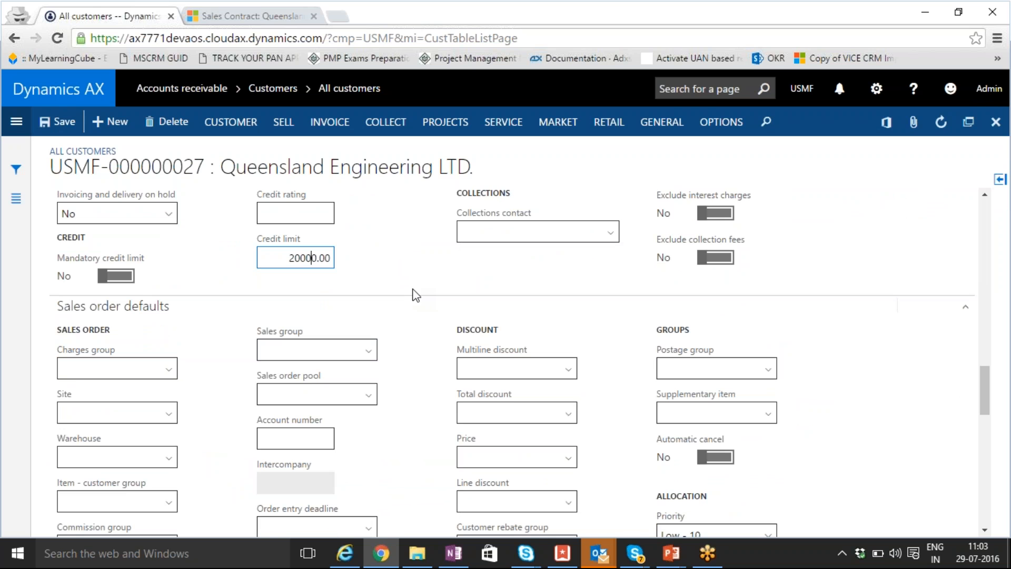
click(58, 131)
click(1001, 11)
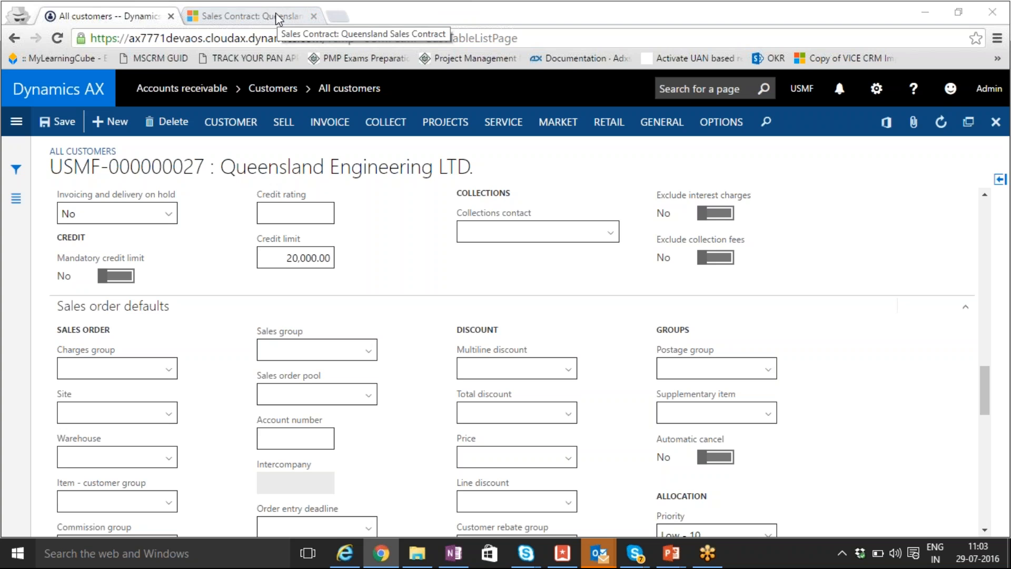
- Go from the customer record to the All sales orders list
click(20, 126)
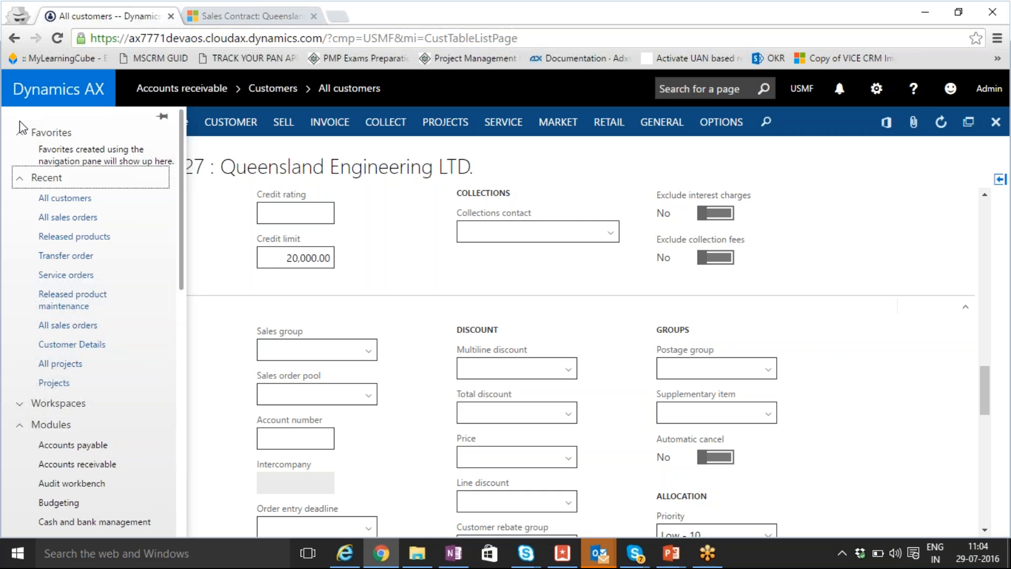
click(42, 218)
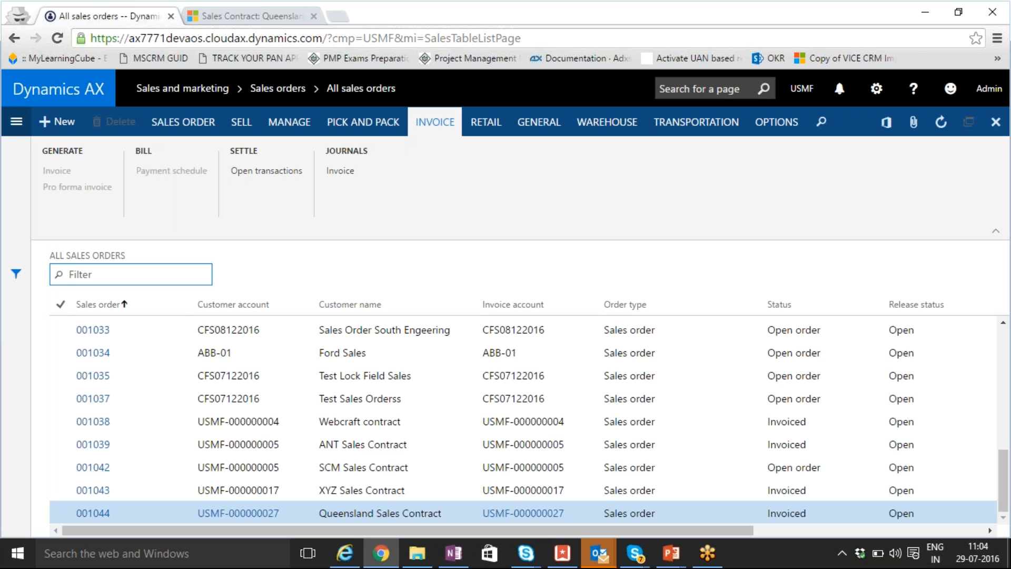
- Open the Queensland Sales Contract sales order to view its lines, then go to the All projects list
click(95, 518)
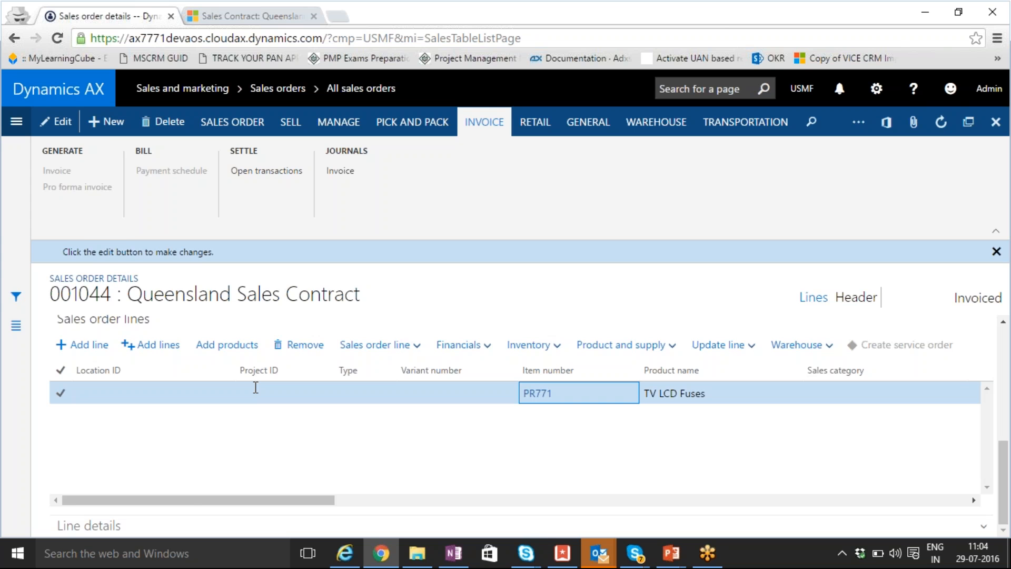
click(14, 122)
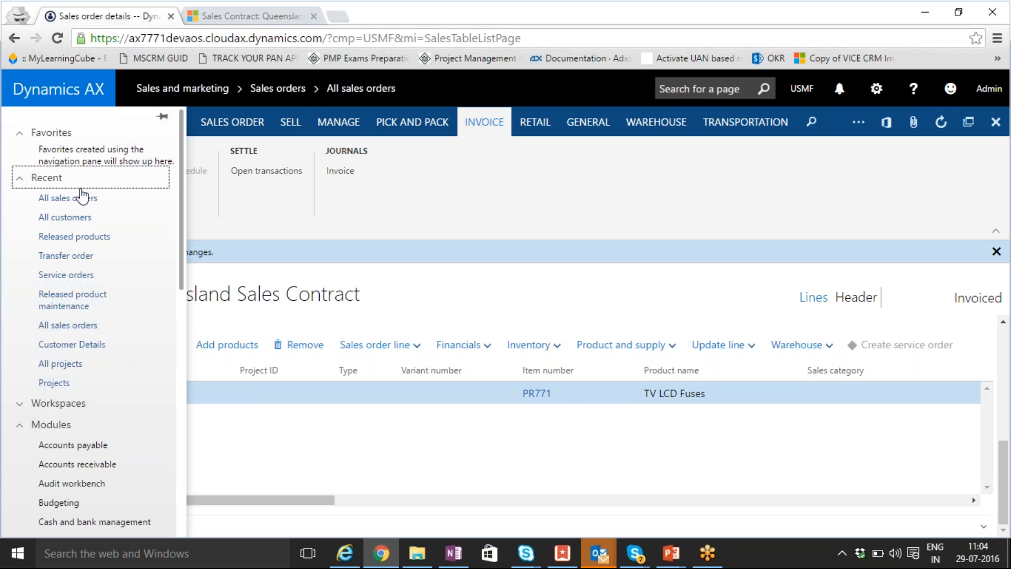
click(70, 368)
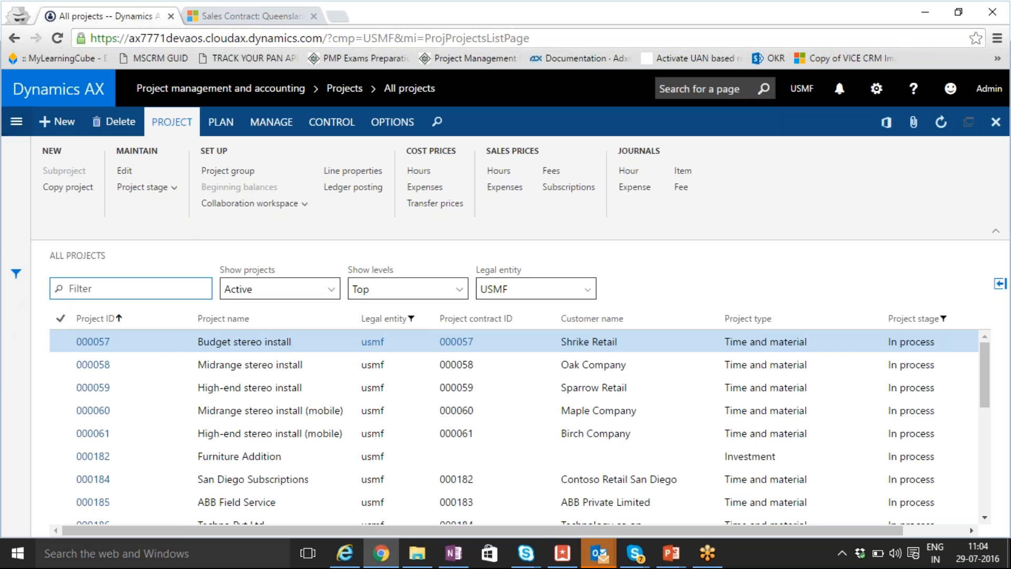
- Go to the All customers list, filter it by name for queens and open the Queensland Engineering LTD. record
click(16, 122)
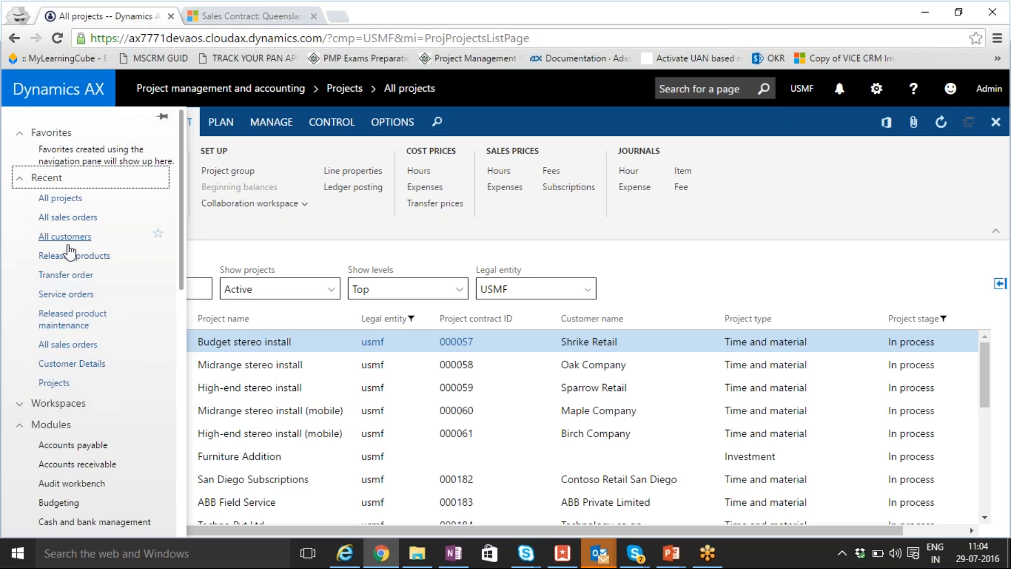
click(78, 236)
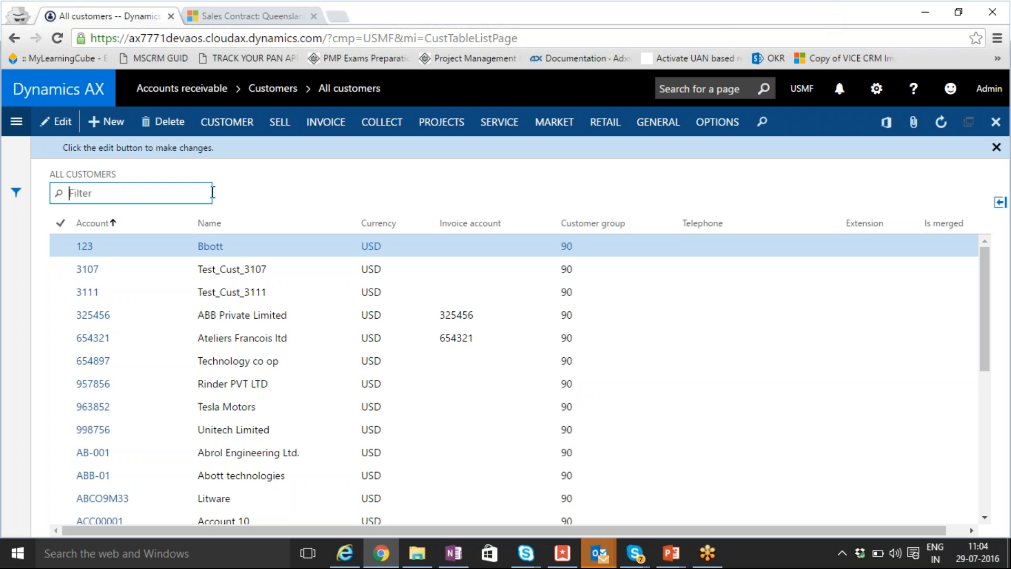
text(queens)
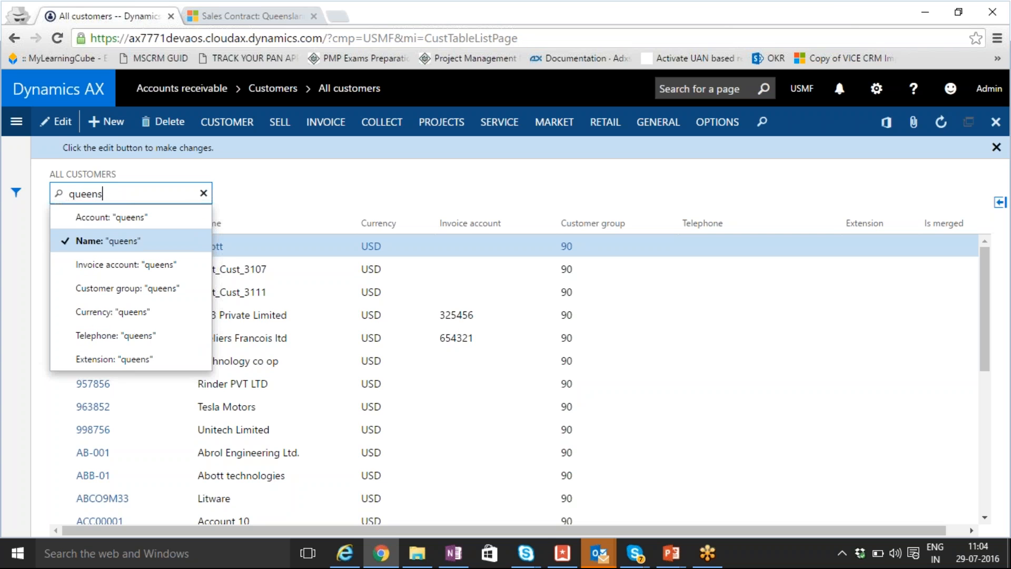
key(Return)
click(133, 256)
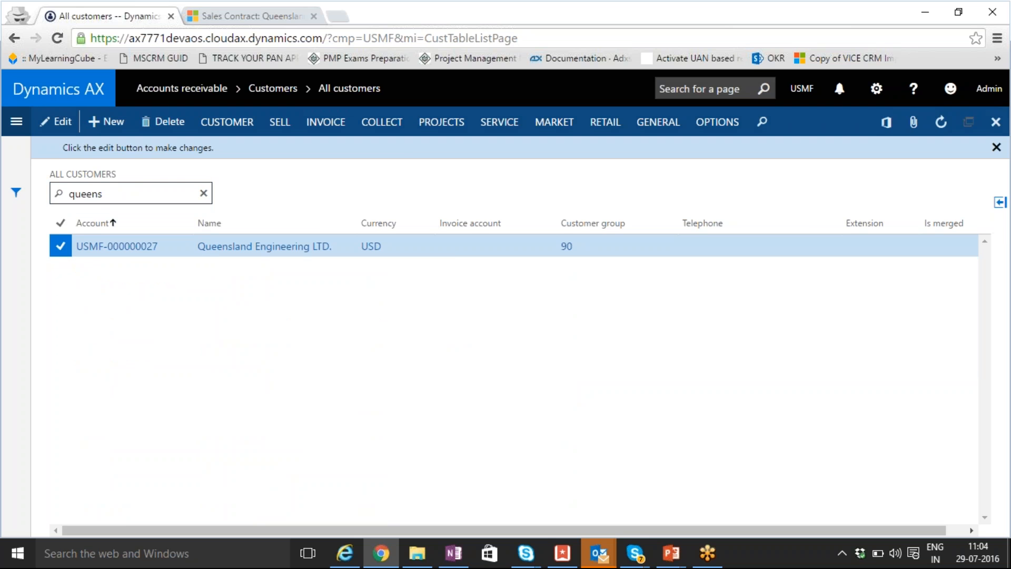
- Start a new project for this customer, naming it Queensland CRM Implementation and setting the project group to TM
click(442, 122)
click(53, 189)
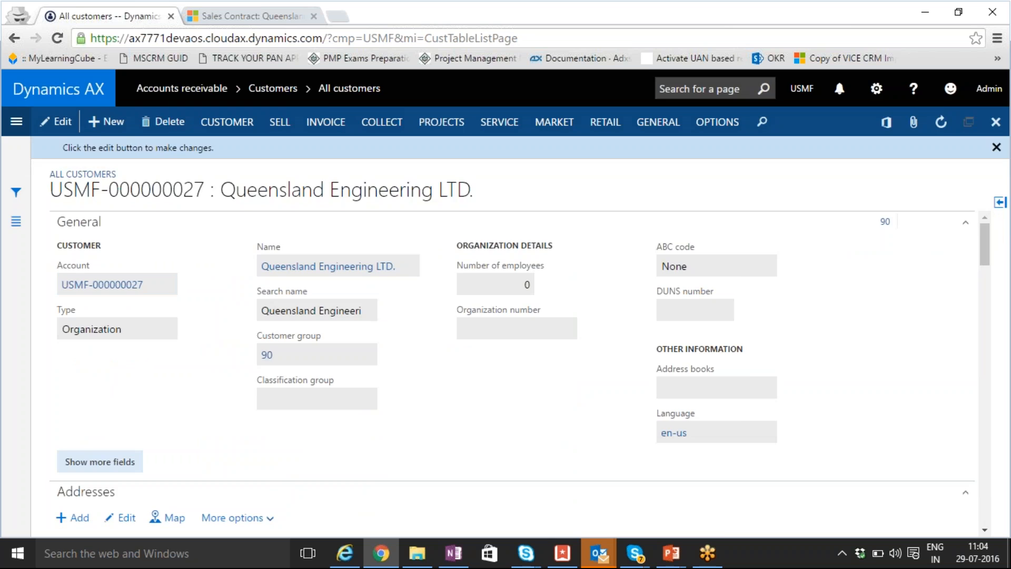
click(763, 250)
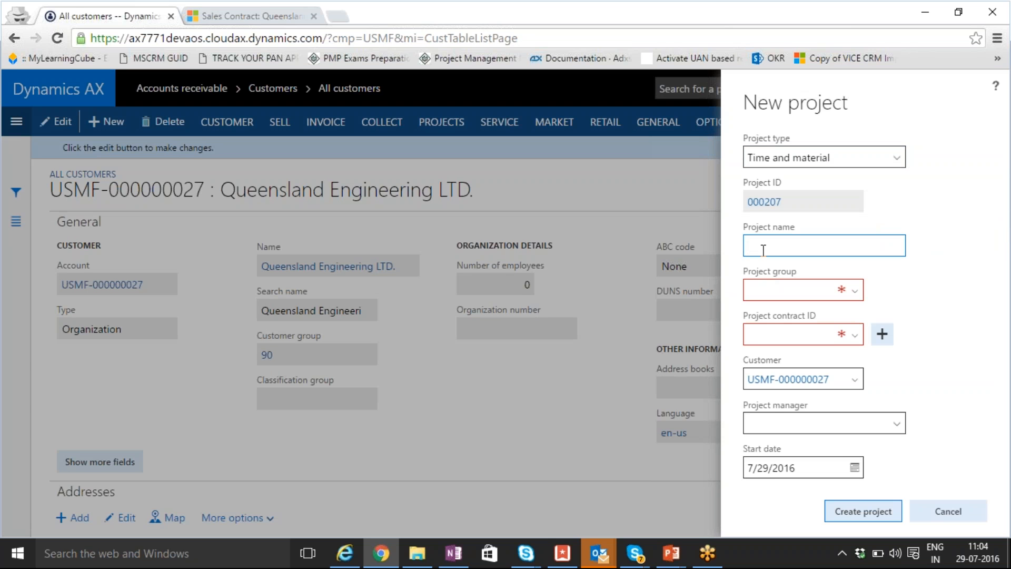
text(Queensland CRM Implemen)
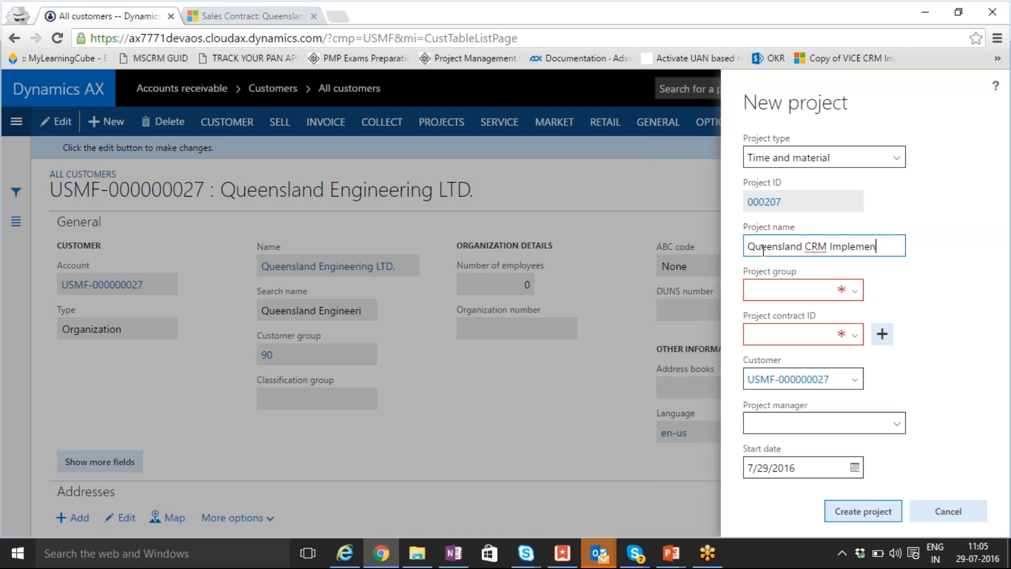
text(tation)
key(Tab)
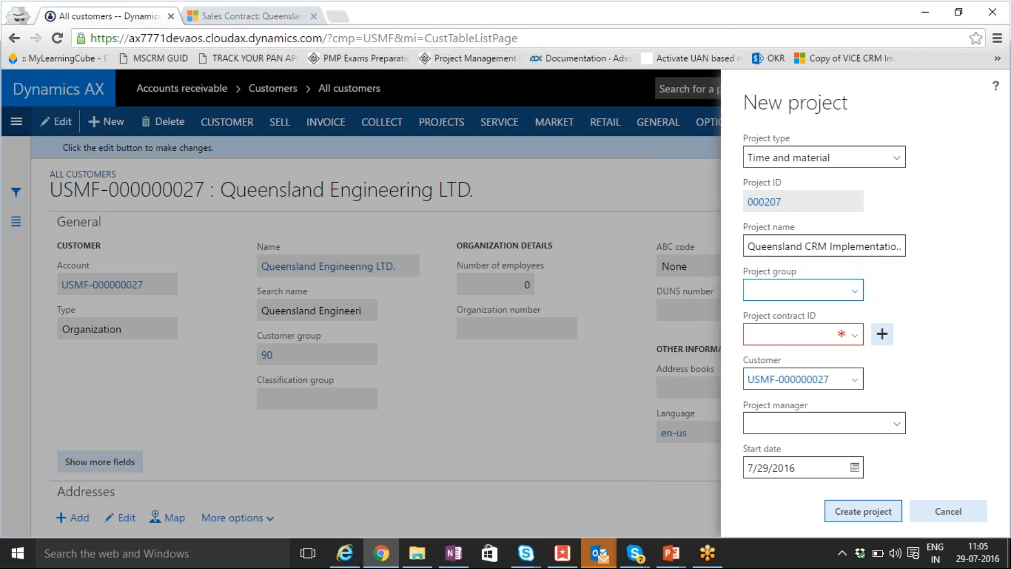
click(855, 290)
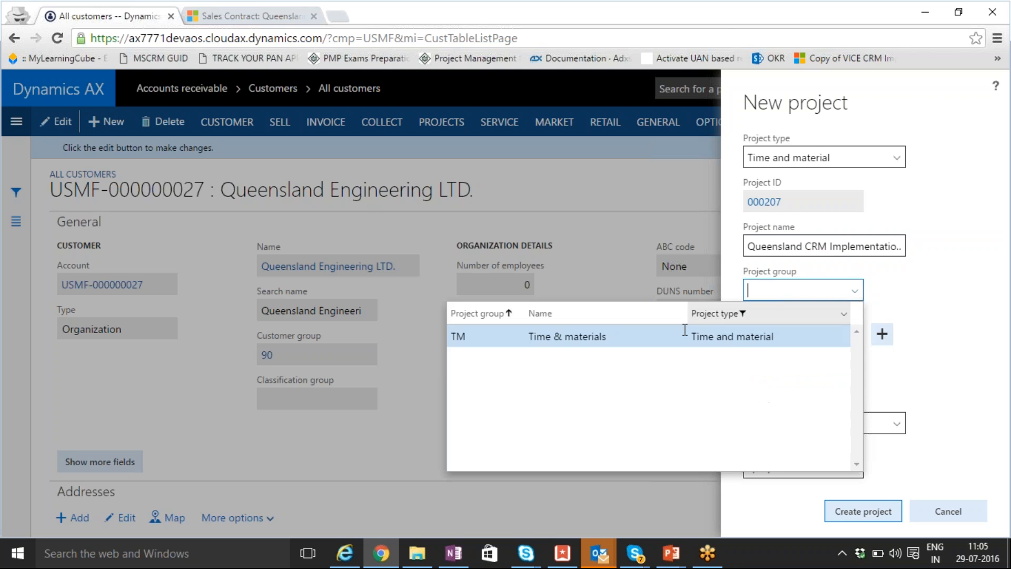
click(526, 337)
- Add a new project contract for the project and name it Queenslan Project Contract
click(829, 335)
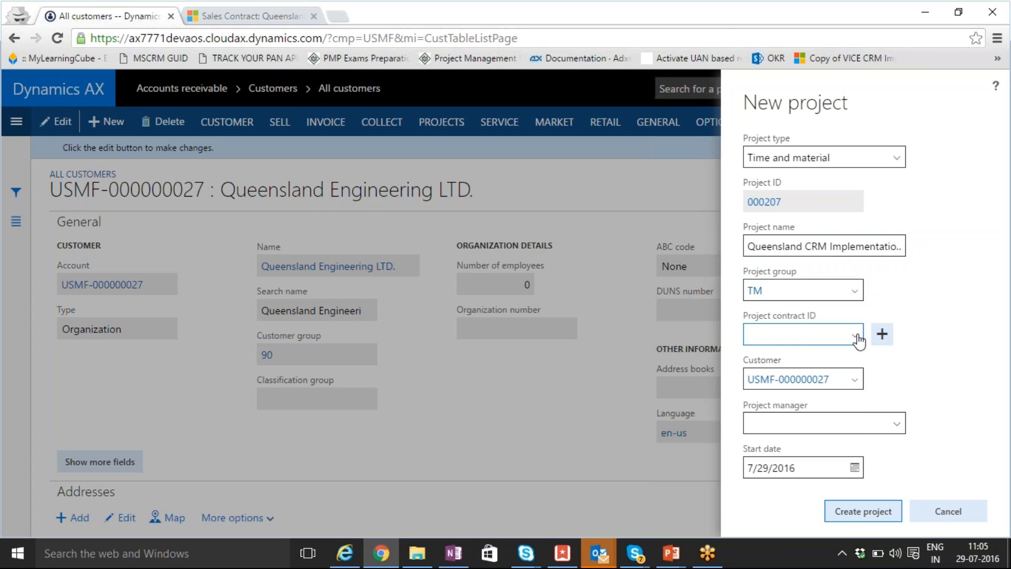
click(883, 334)
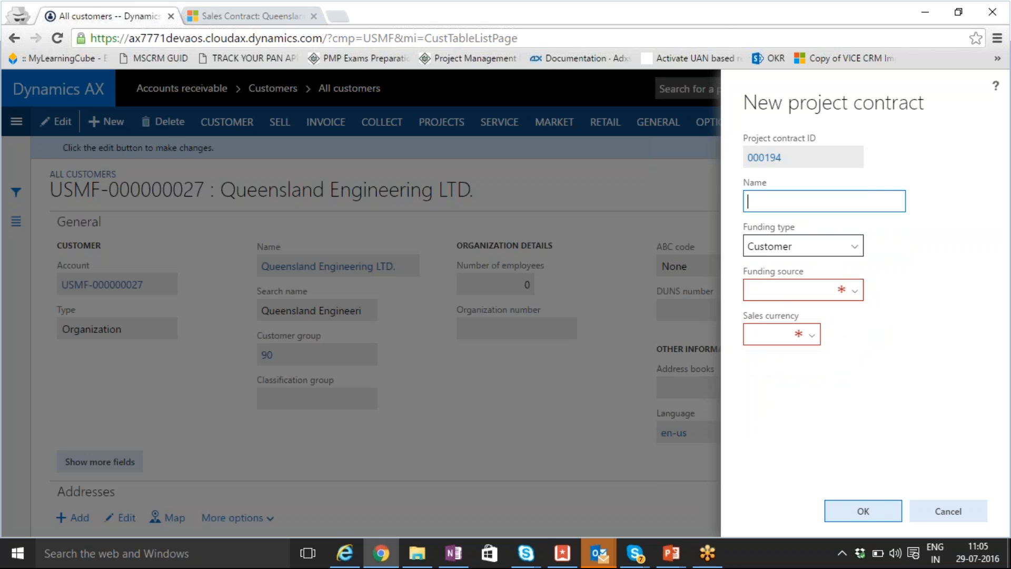
text(Queenslan Contr)
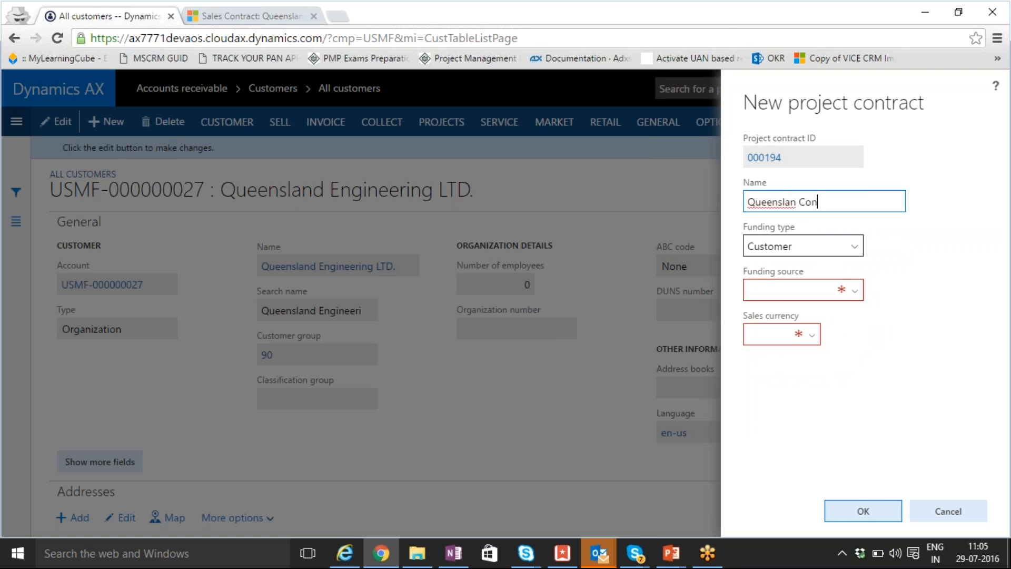
key(BackSpace)
key(BackSpace)
key(BackSpace)
key(BackSpace)
key(BackSpace)
text(Project Contract)
- Set the contract's funding source to Queensland Engineering LTD., confirm the contract and create the project
click(856, 295)
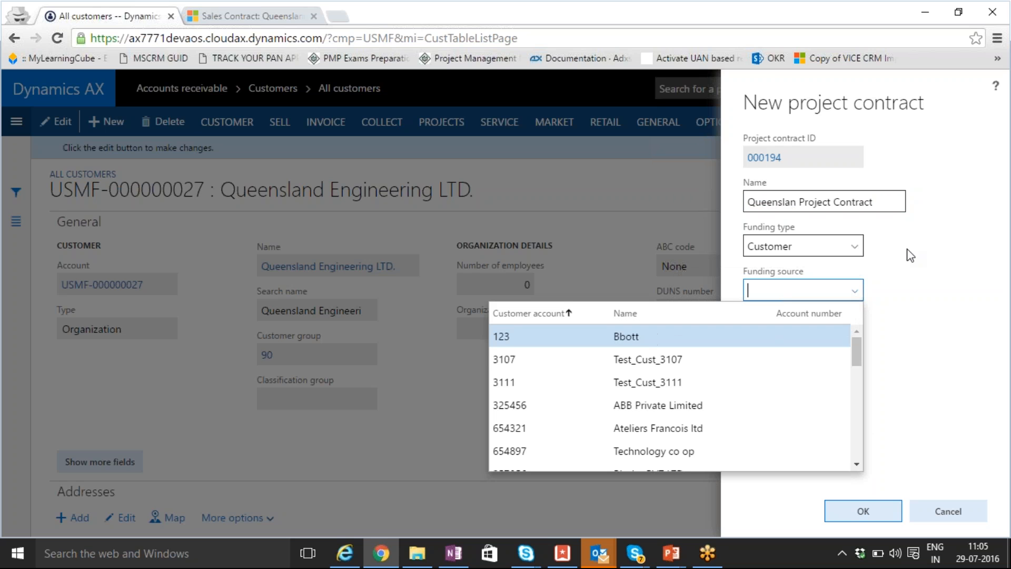
text(Queens)
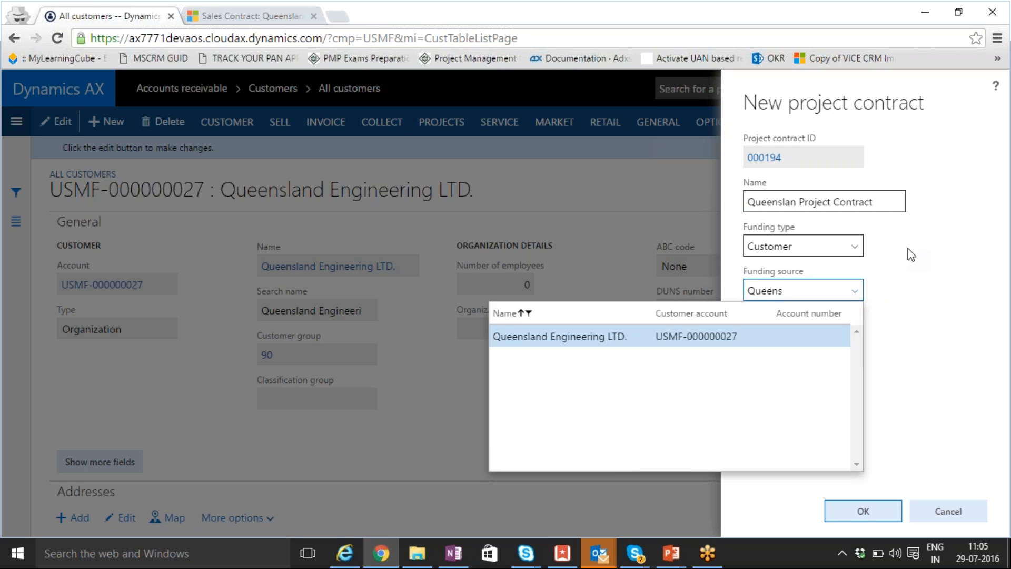
click(634, 337)
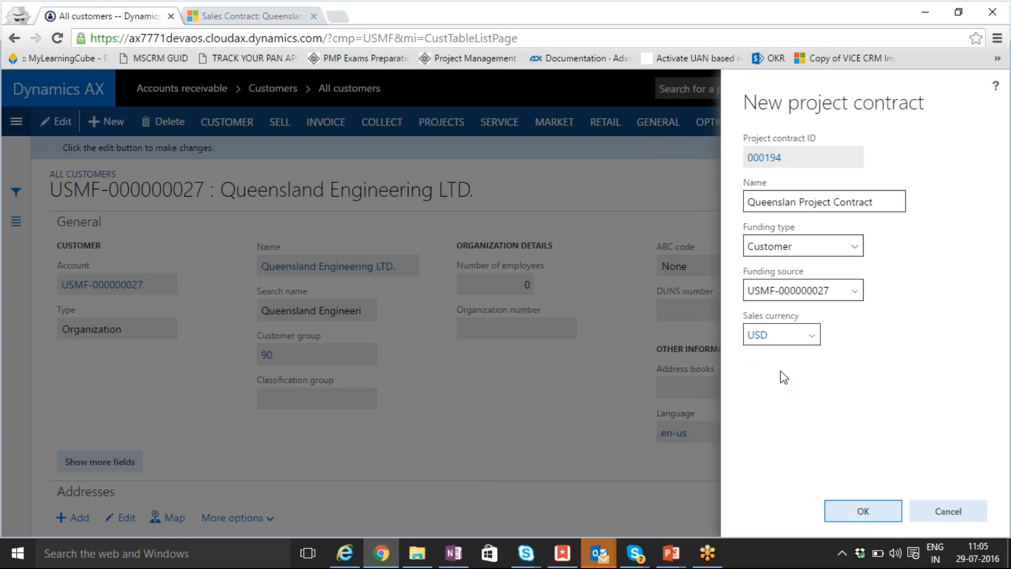
click(874, 515)
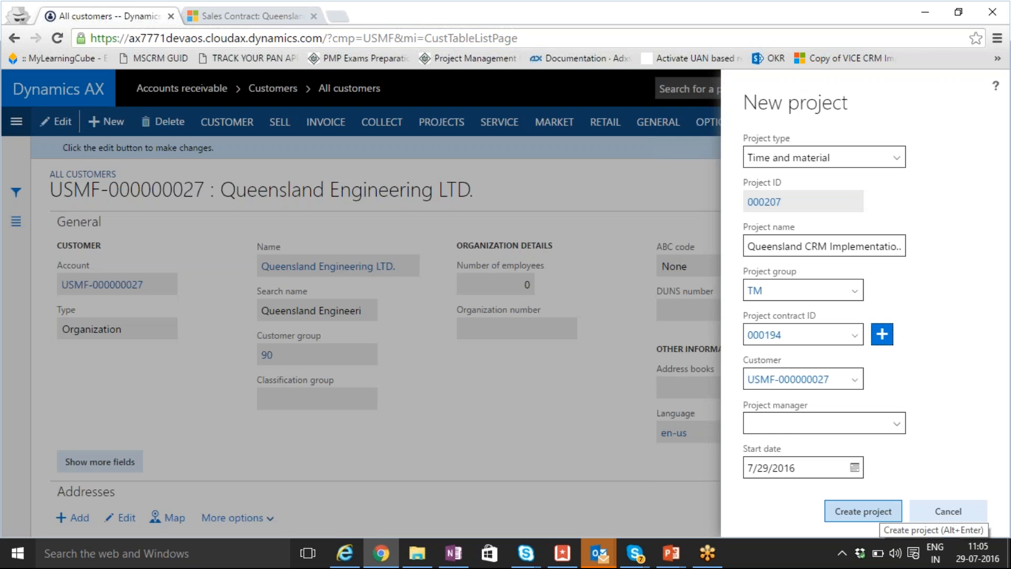
click(876, 512)
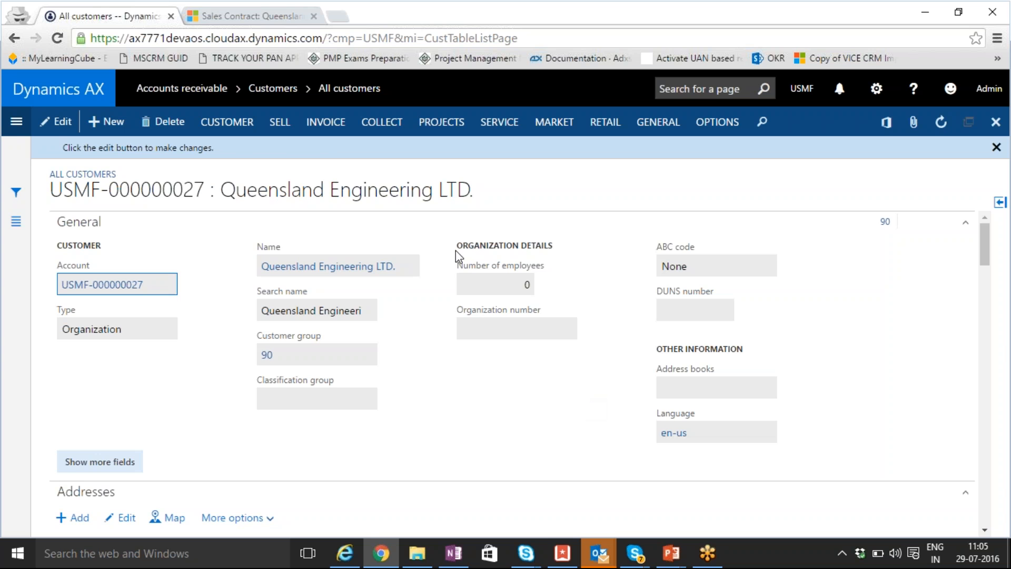
- Switch to Dynamics CRM, go to the Accounts list and search it for Queenslan
click(286, 14)
click(312, 88)
click(218, 154)
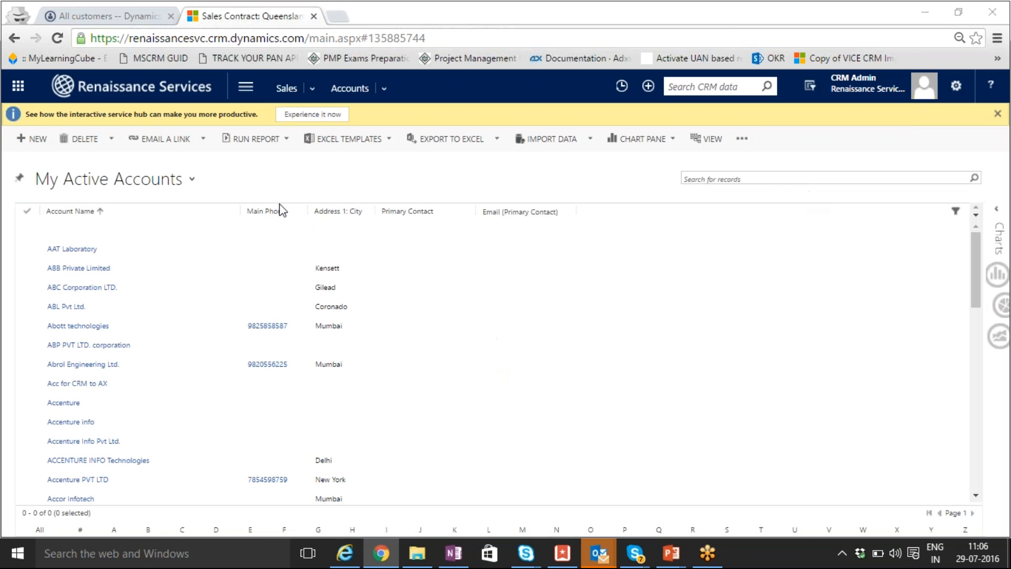
click(757, 179)
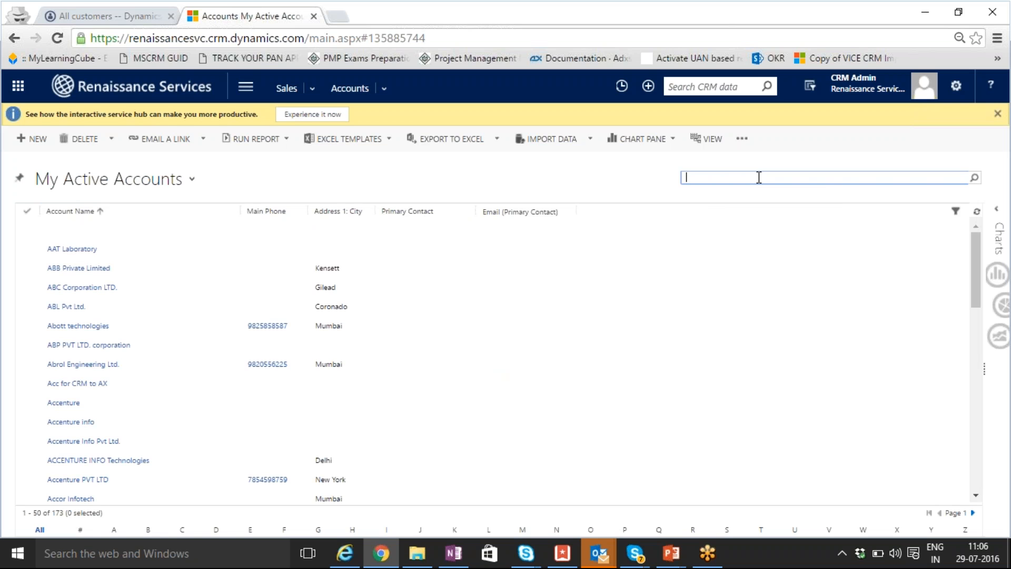
text(QueeQ)
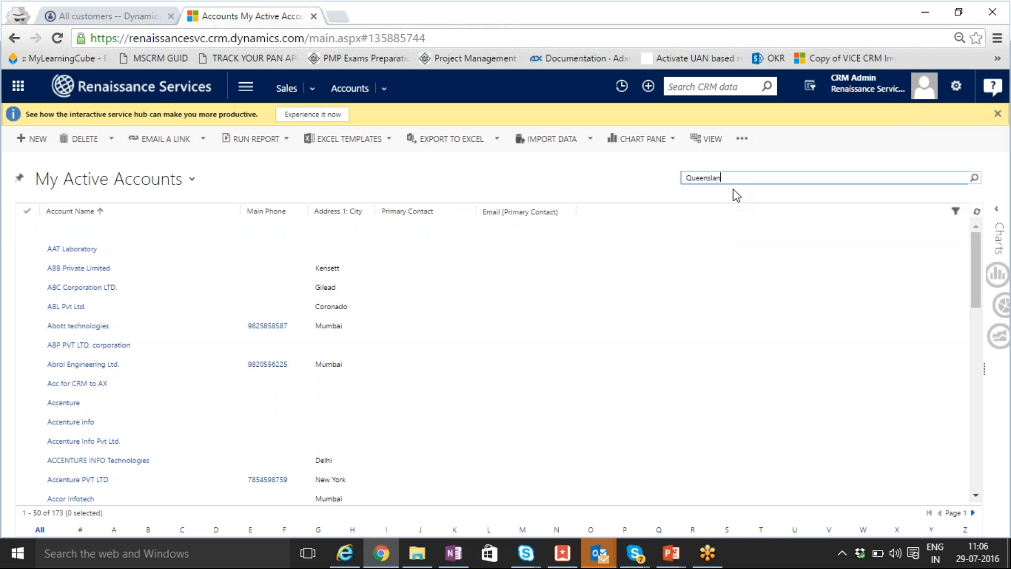
text(nslan)
key(Return)
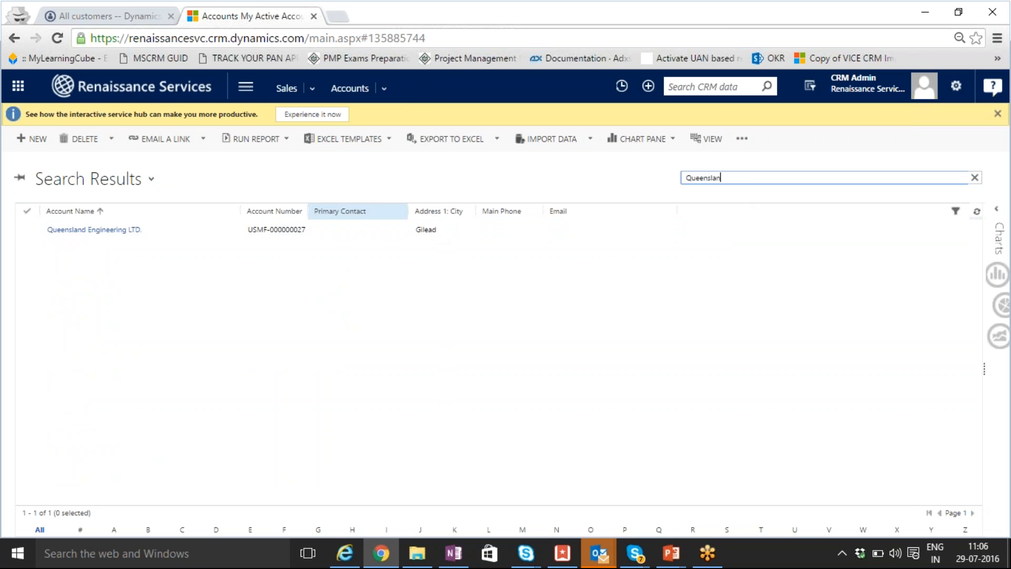
- Open the Queensland Engineering LTD. account and examine its address and credit limit
click(125, 231)
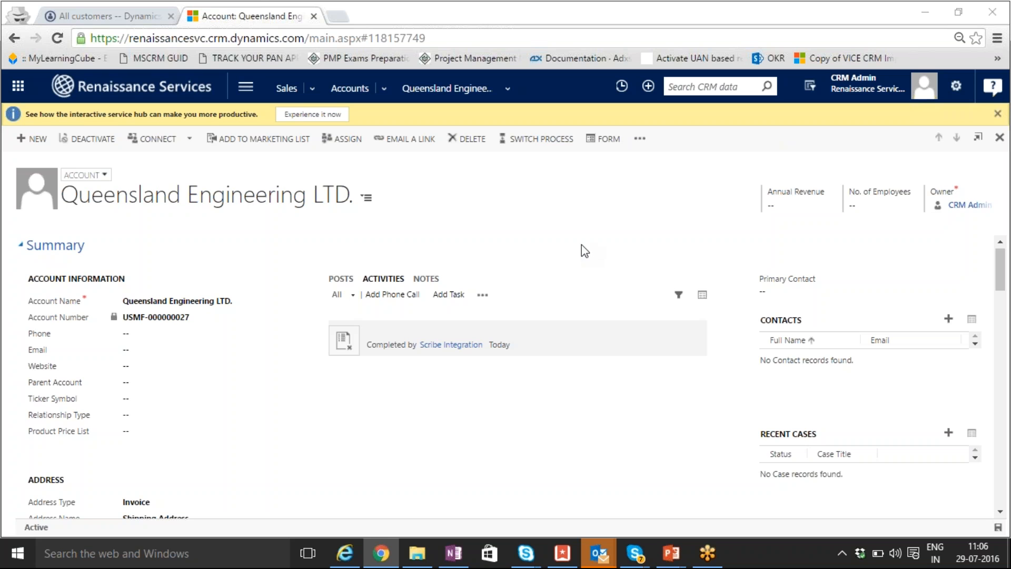
scroll(582, 245, down, 3)
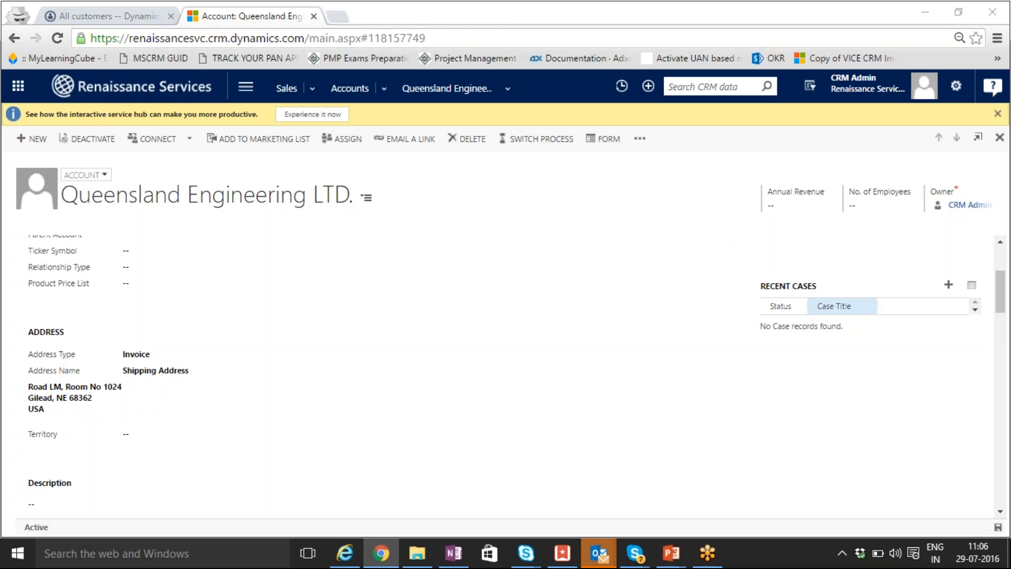
scroll(637, 365, down, 6)
scroll(638, 367, down, 8)
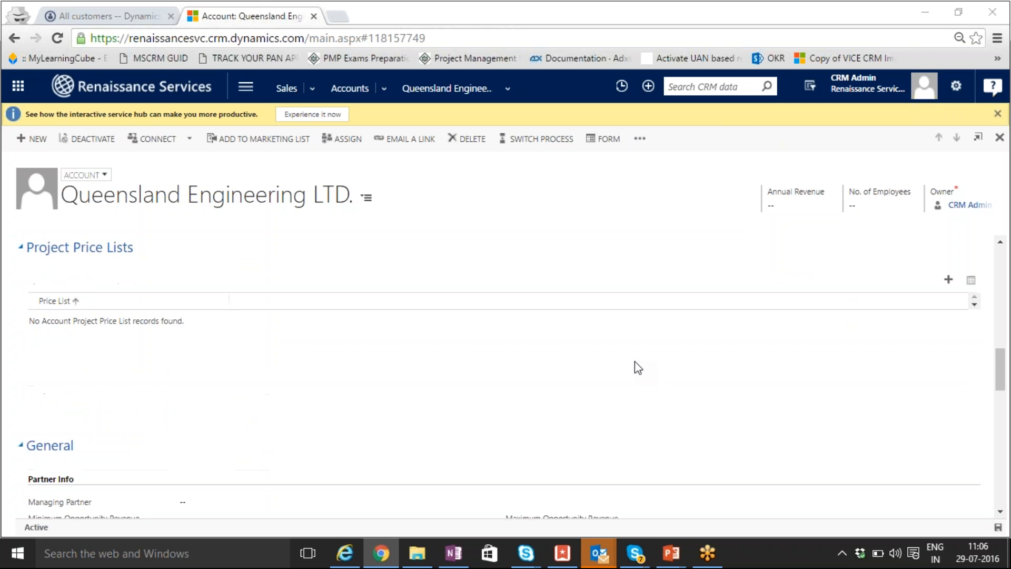
scroll(459, 371, down, 10)
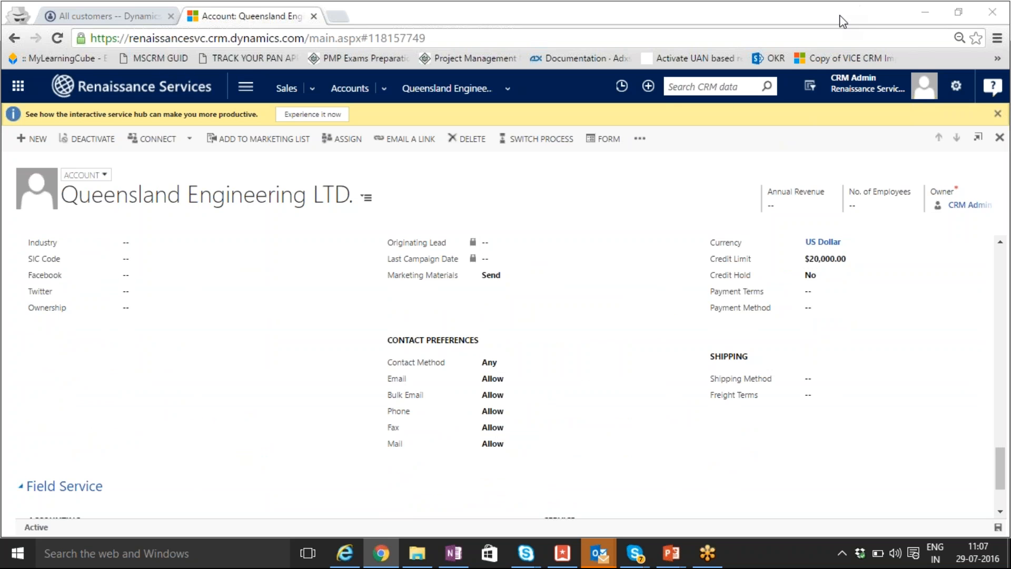
- Go to the AX_Projects list in the CRM settings and search it for Queen
click(246, 95)
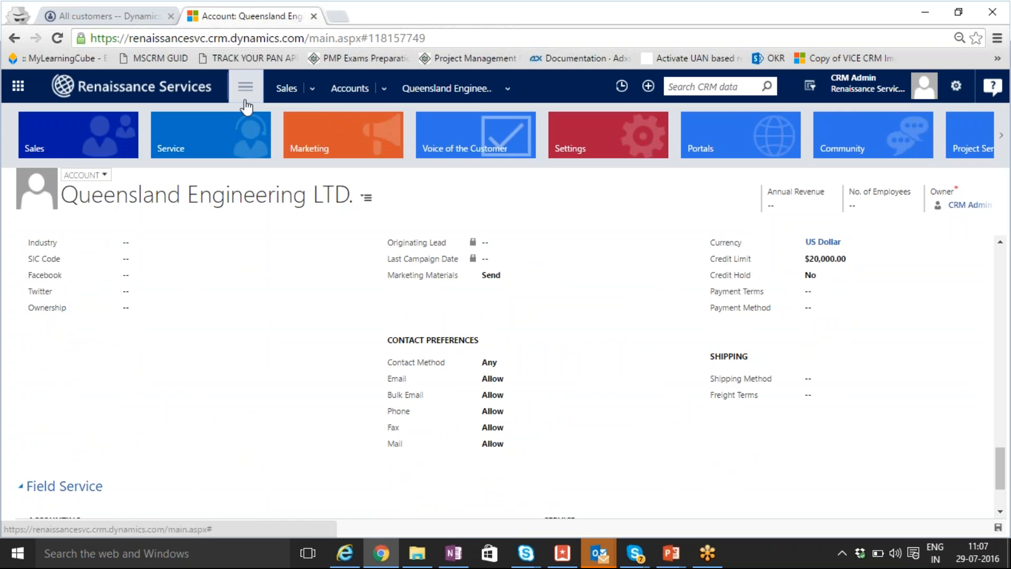
click(602, 147)
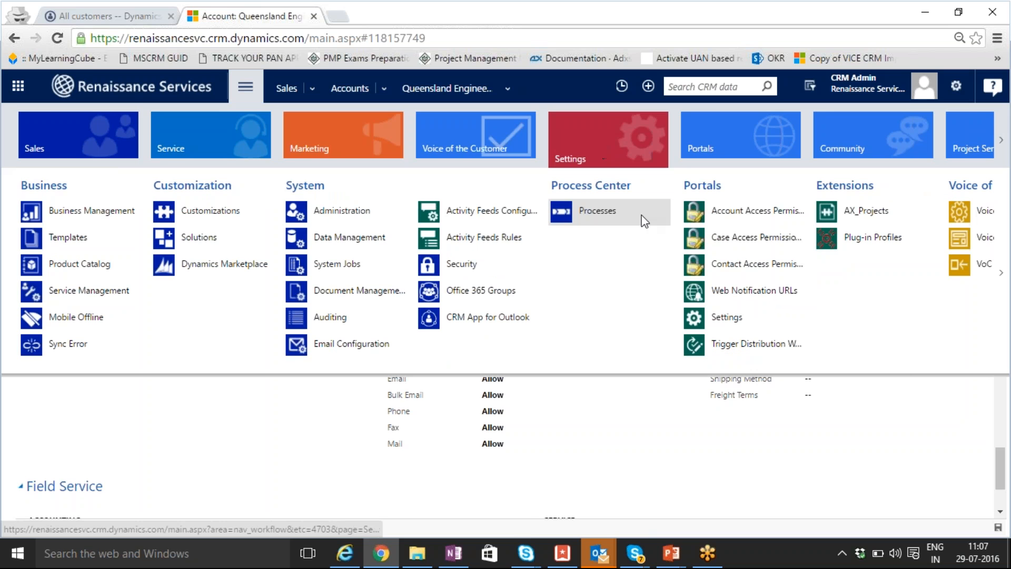
click(854, 214)
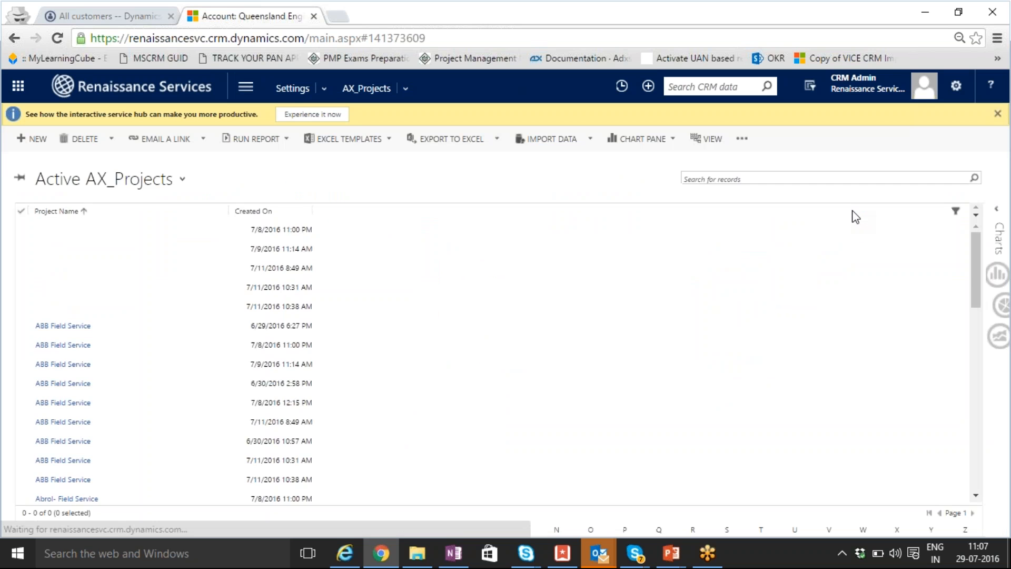
scroll(350, 282, down, 3)
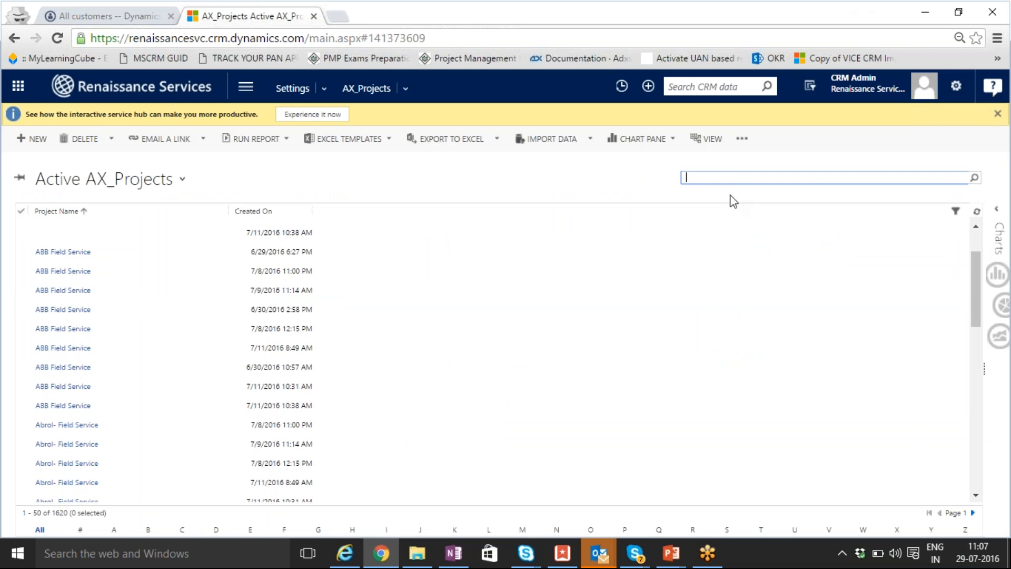
text(Queen)
click(833, 25)
click(800, 170)
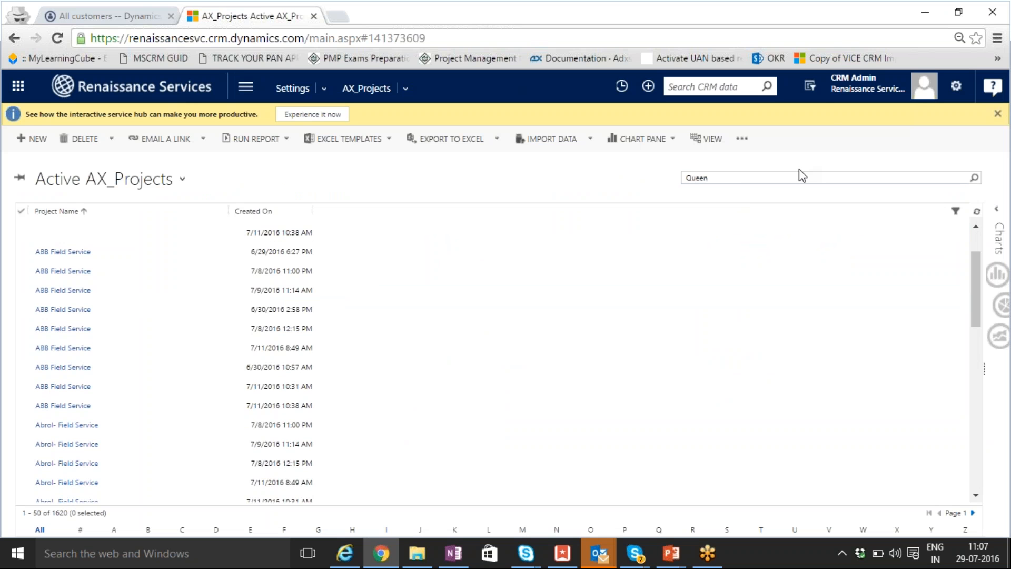
click(869, 178)
key(Return)
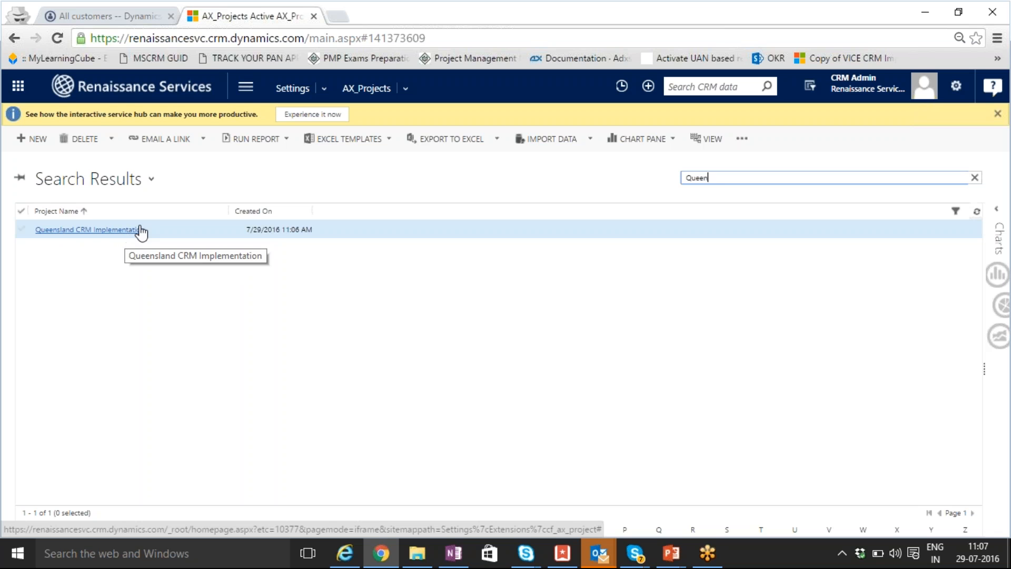
- Switch to Dynamics AX, go to the All sales orders list and open the Queensland Sales Contract order
click(113, 21)
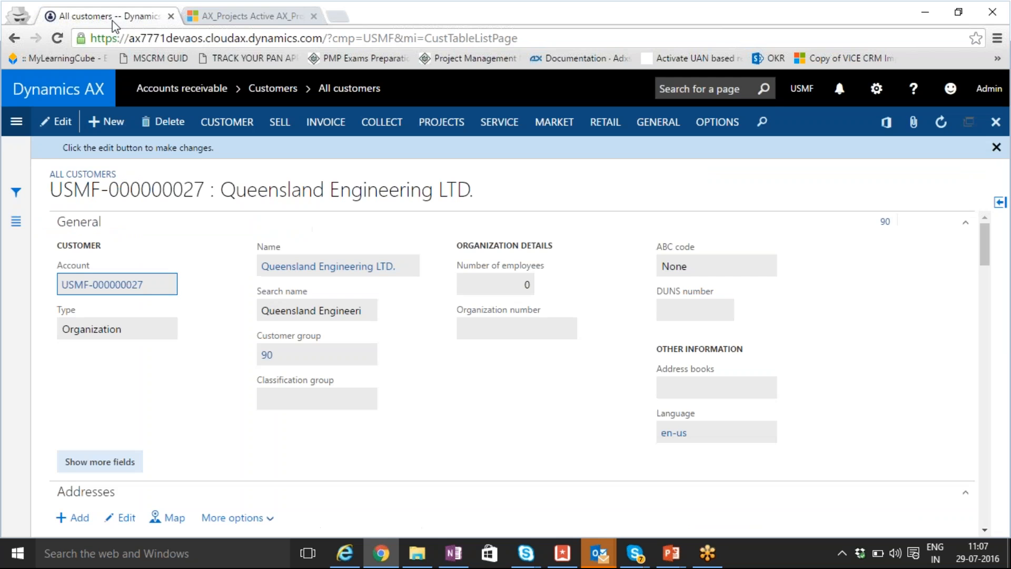
click(9, 125)
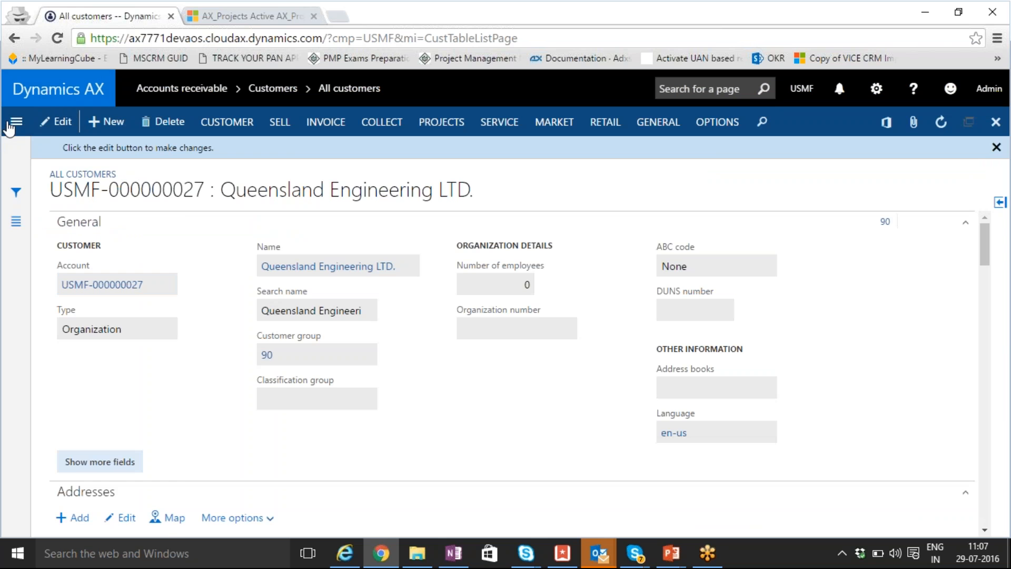
click(58, 238)
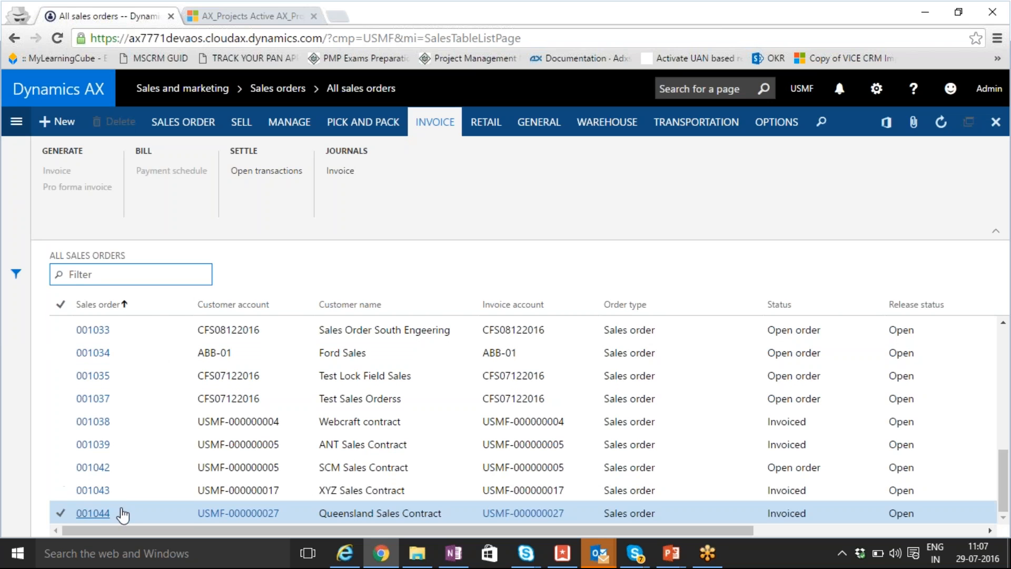
click(74, 516)
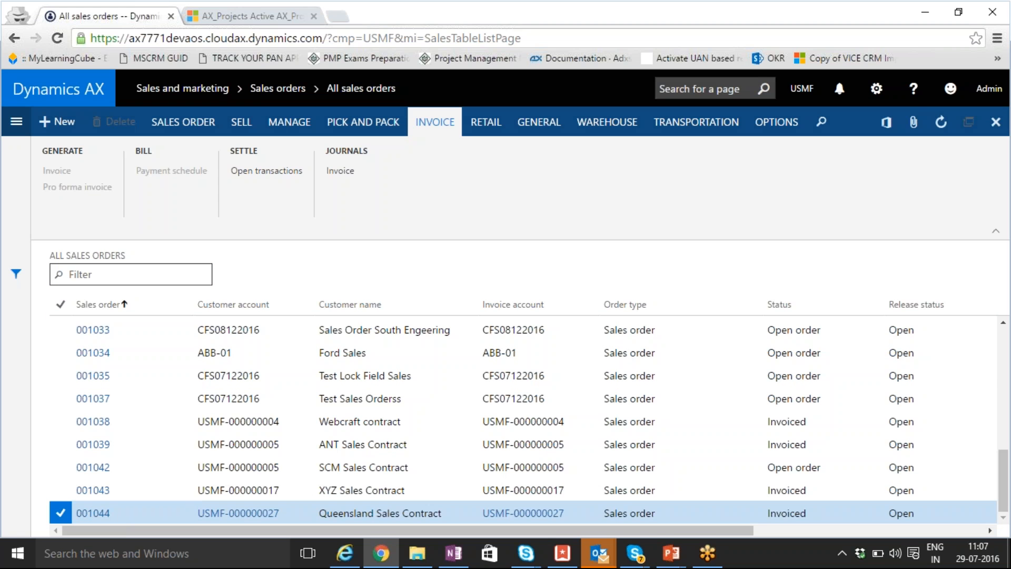
click(116, 512)
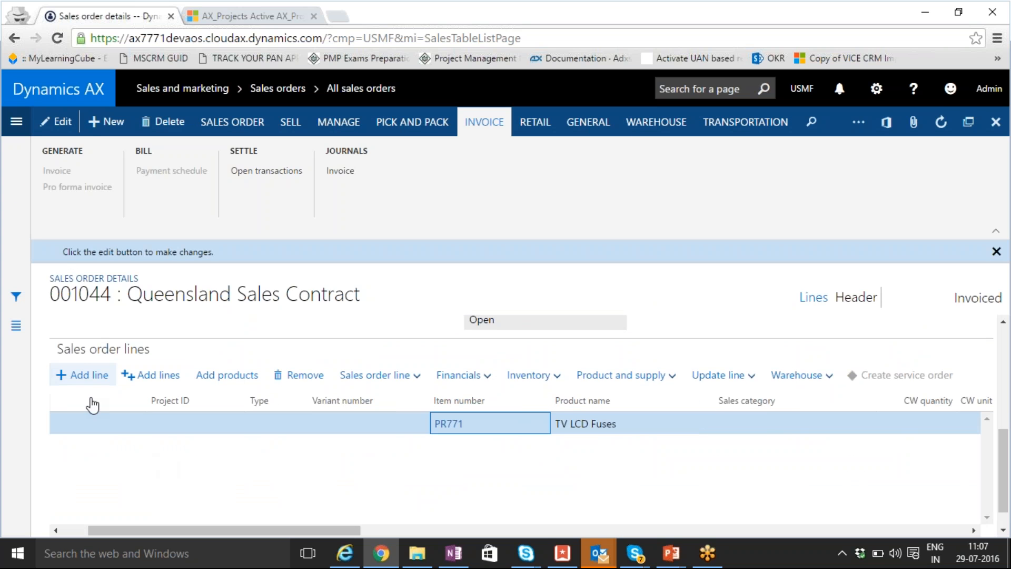
- Edit the TV LCD Fuses sales order line, setting its location ID to 000004157 and project ID to 000207 (Queensland CRM Implementation)
click(58, 122)
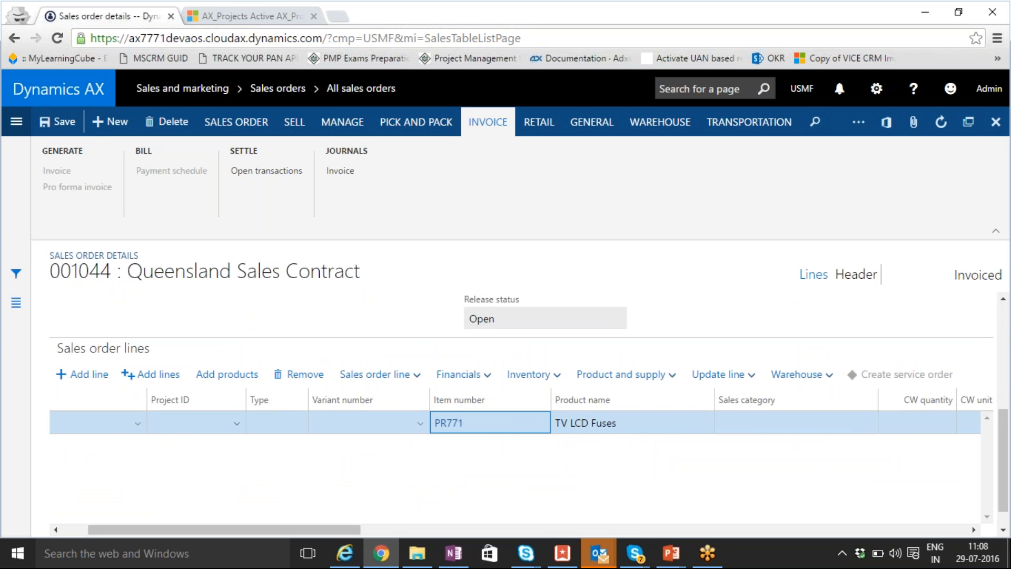
click(128, 423)
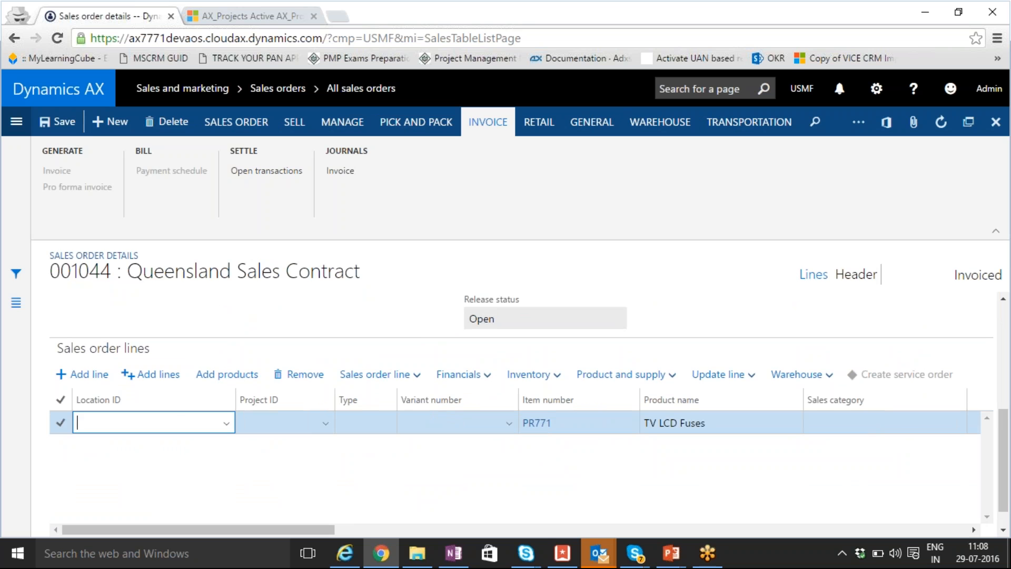
click(226, 423)
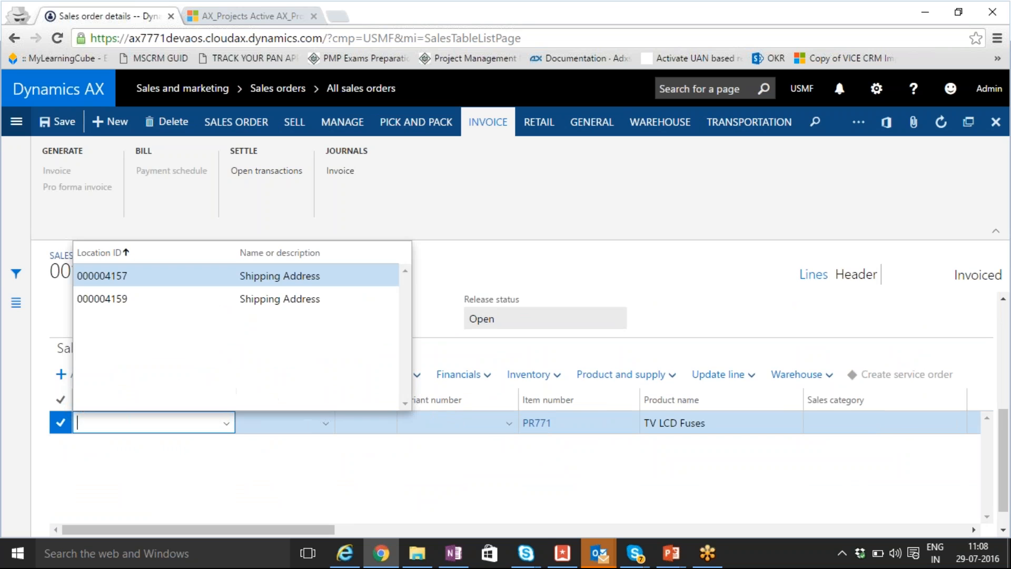
click(151, 276)
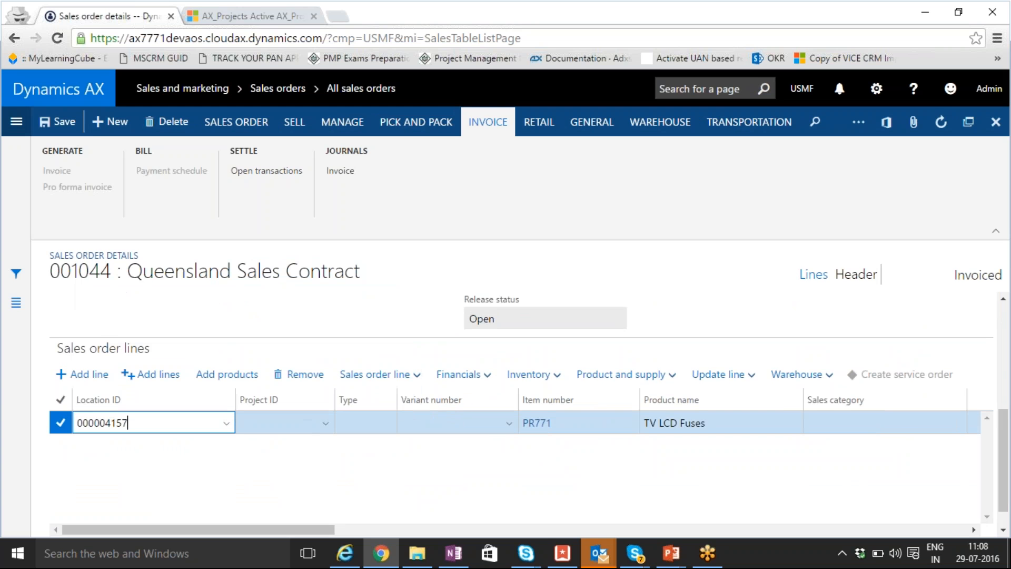
click(327, 431)
click(327, 430)
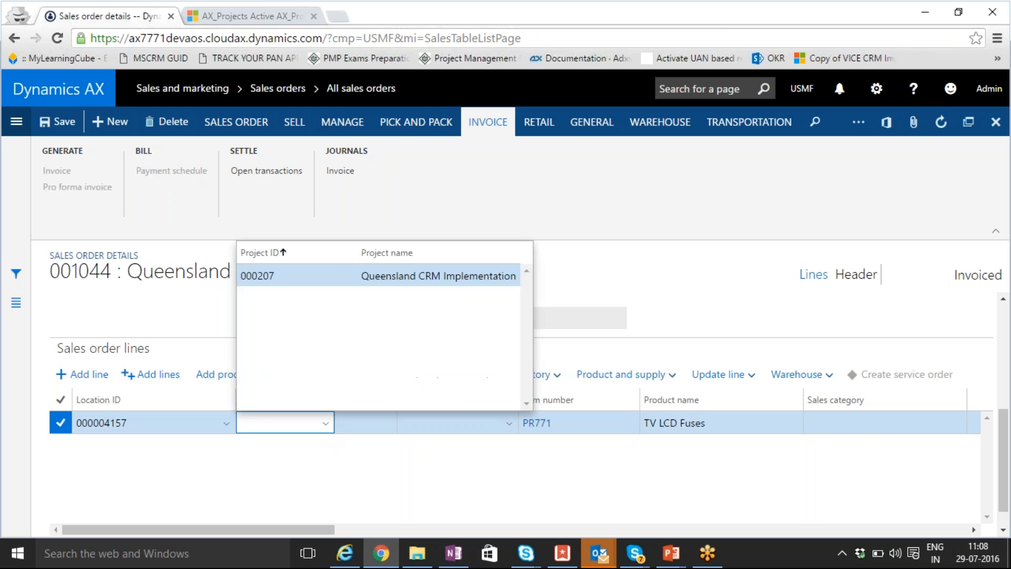
click(346, 273)
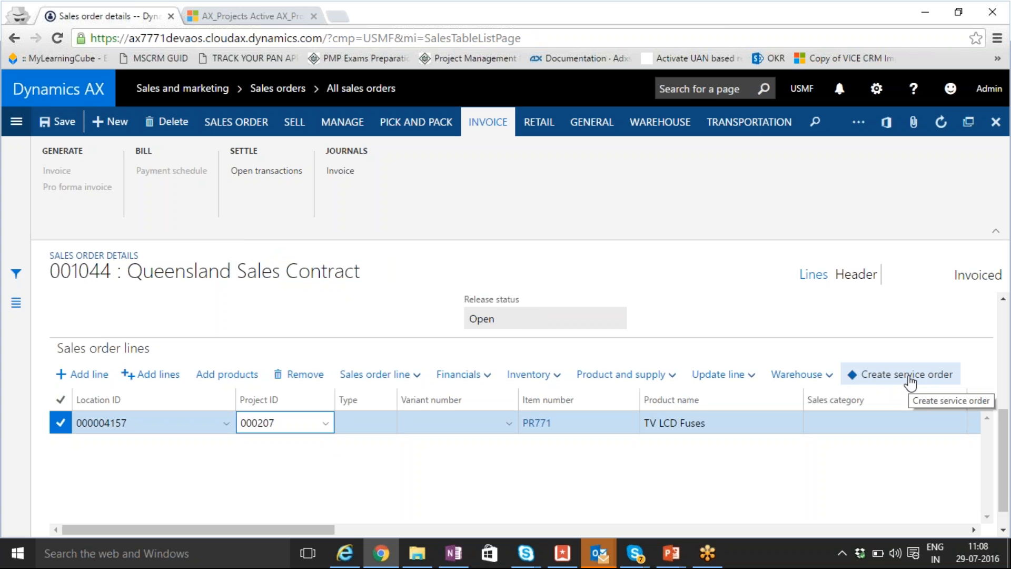
- Create a service order from the sales order line, agree to modify the invoiced order, and go to the Service orders list
click(909, 377)
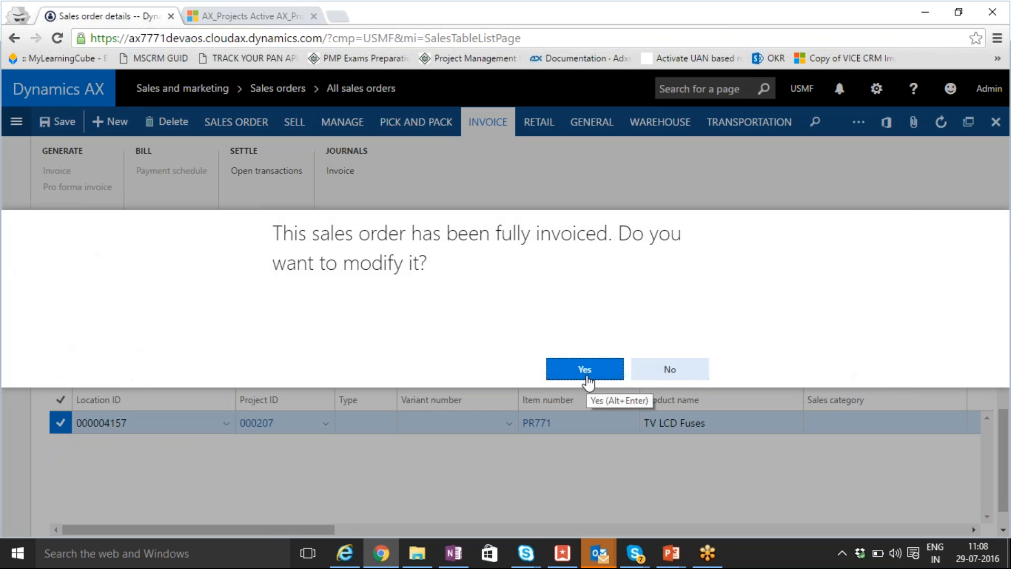
click(587, 377)
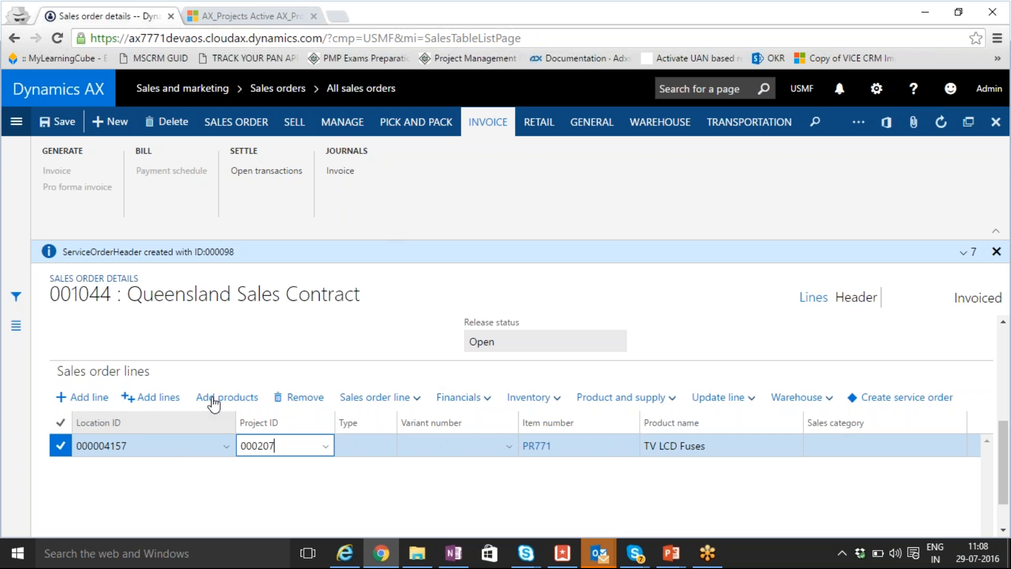
click(17, 121)
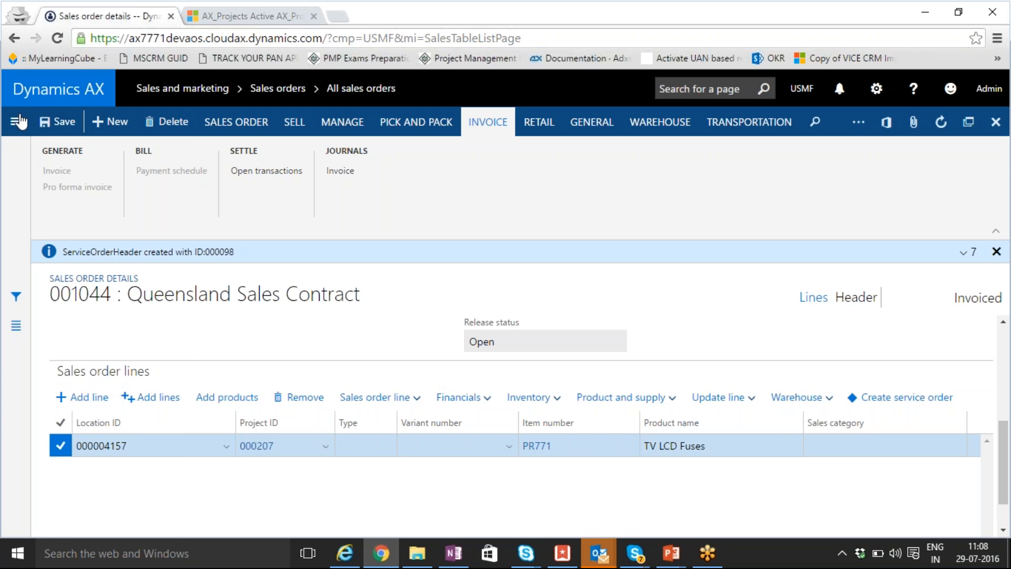
click(79, 197)
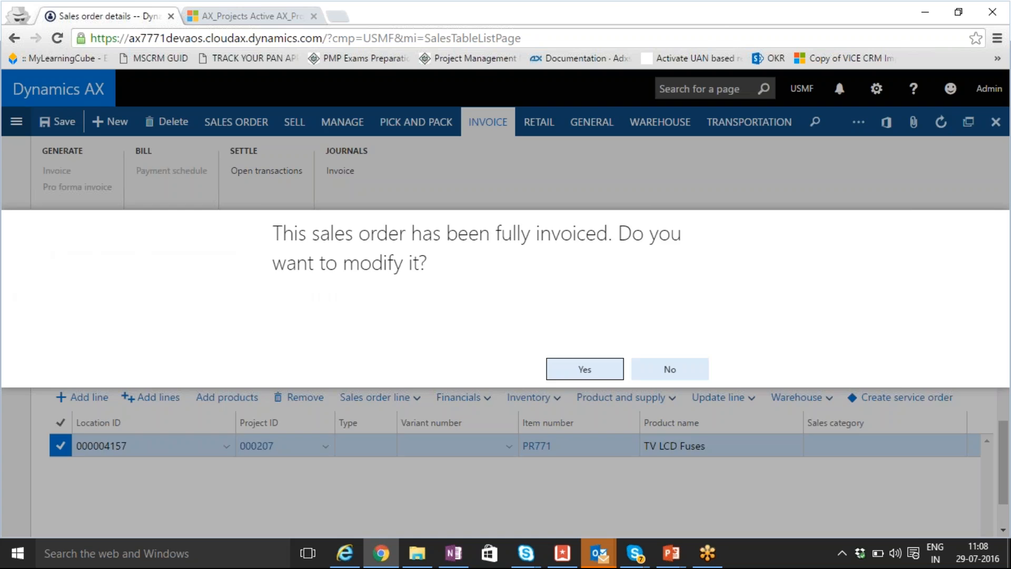
click(611, 371)
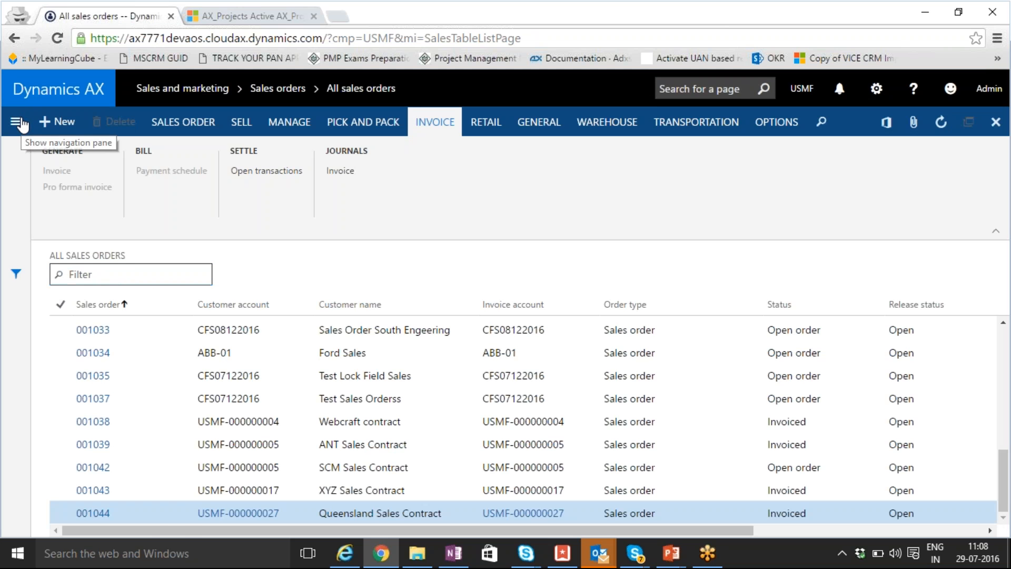
click(16, 122)
click(63, 294)
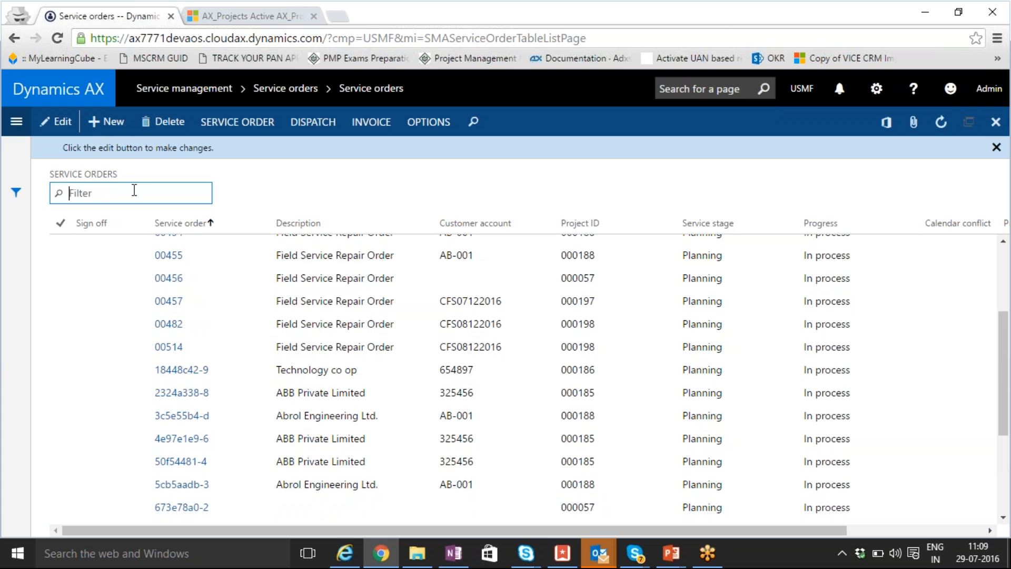
text(Queens)
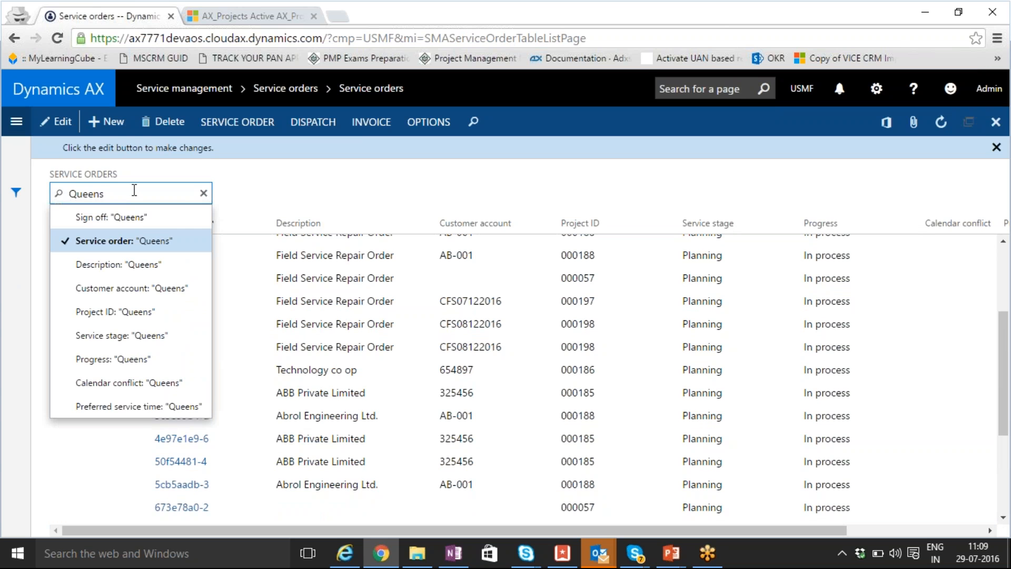
key(BackSpace)
key(BackSpace)
key(BackSpace)
key(BackSpace)
key(BackSpace)
key(BackSpace)
- Filter the service orders by the new service order's number and open the Queensland Engineering LTD. service order
text(000097)
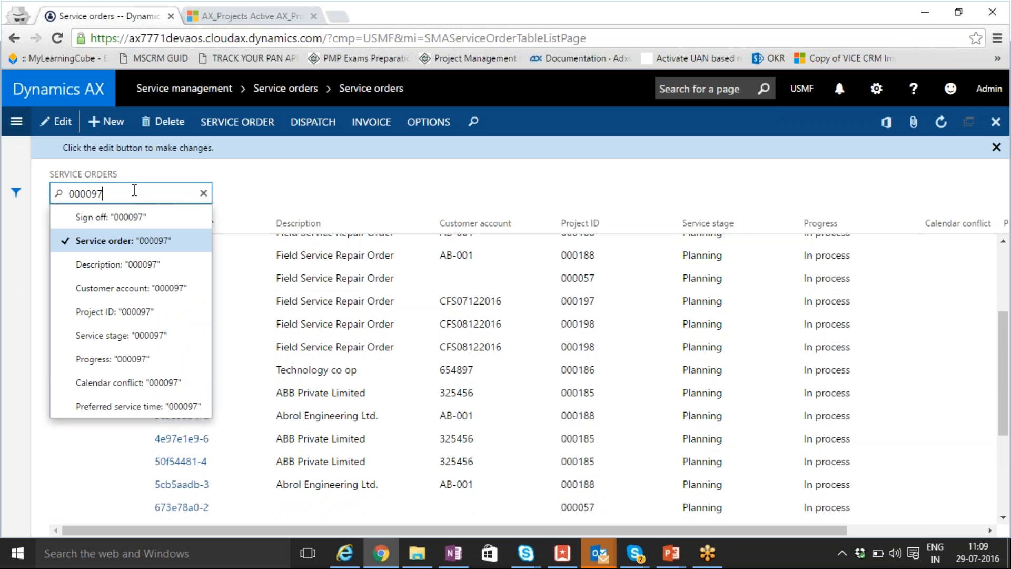
key(BackSpace)
text(8)
key(Return)
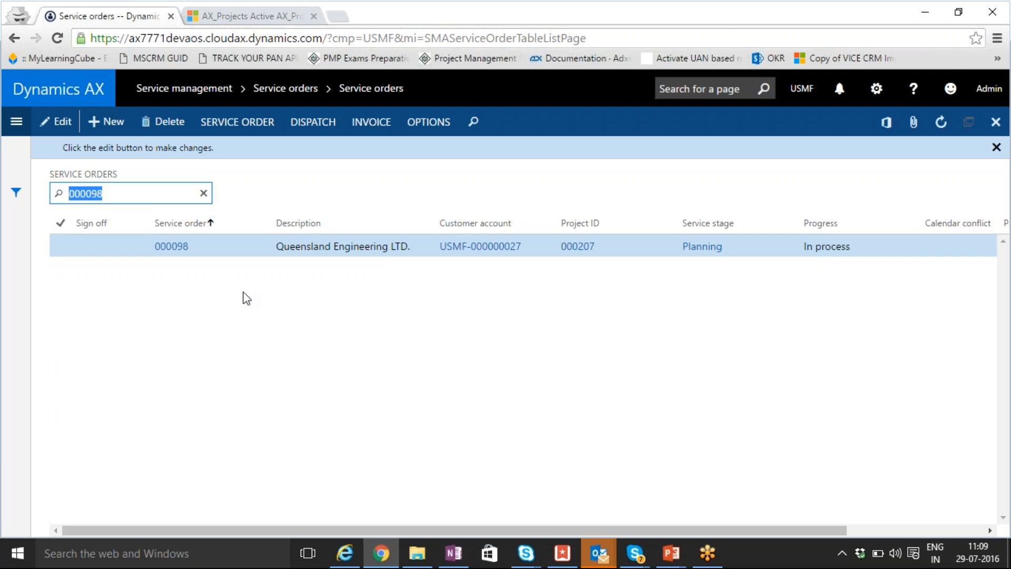
click(176, 251)
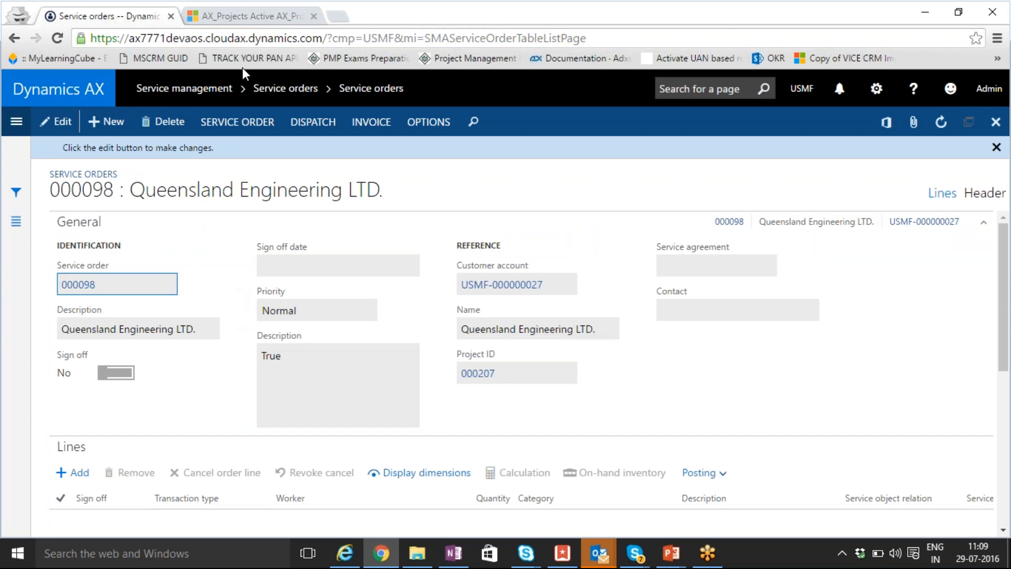
- Switch to Dynamics CRM, go to the Field Service work orders, open the Queensland Engineering LTD. one and examine its project and AX service order ID
click(248, 17)
click(246, 87)
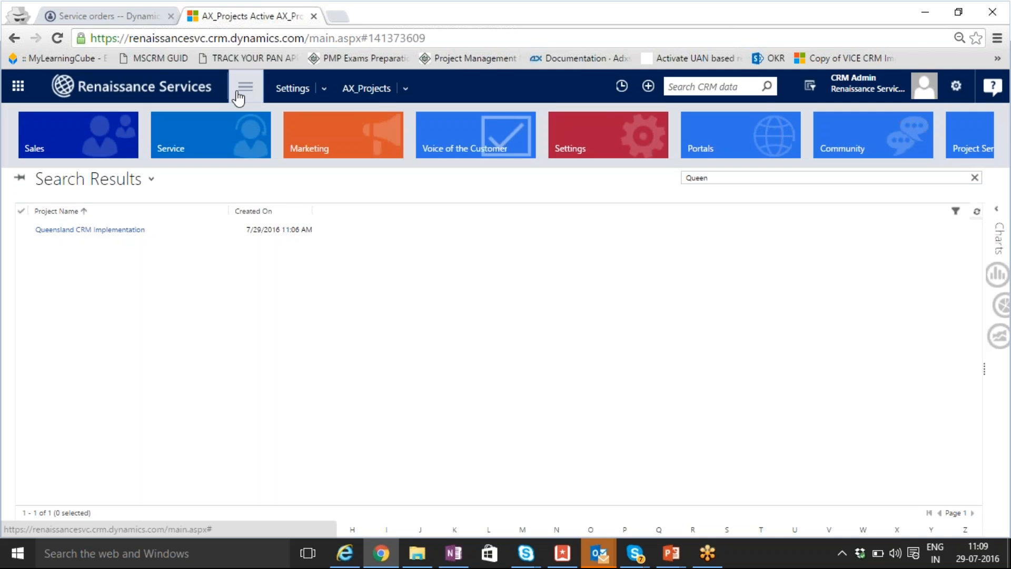
scroll(520, 151, down, 5)
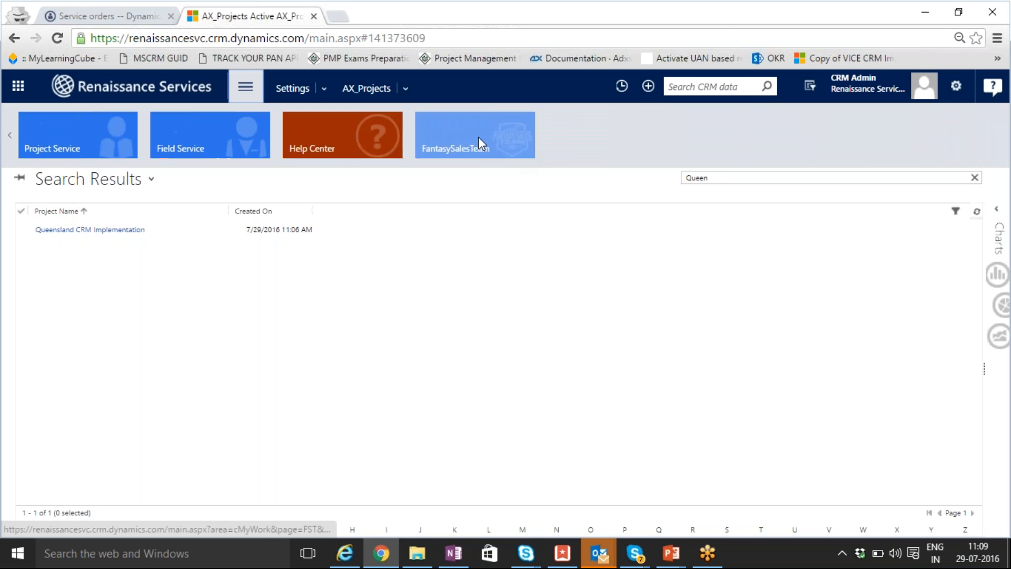
click(172, 145)
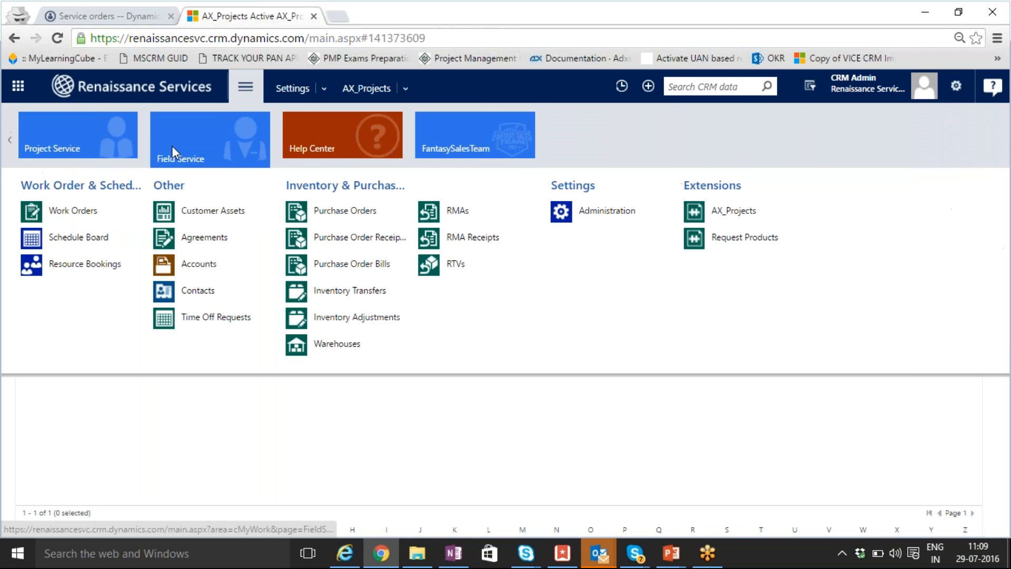
click(111, 224)
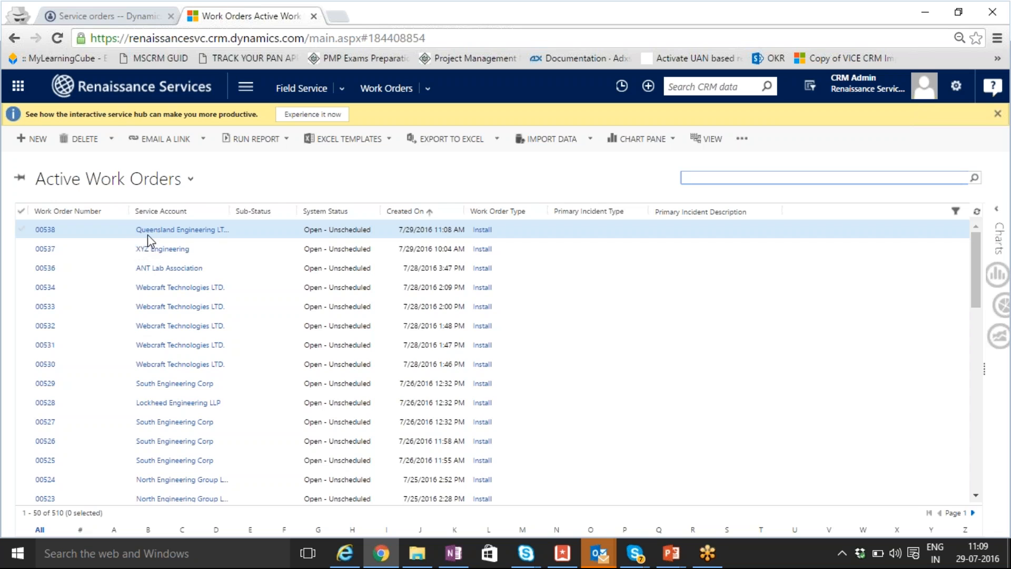
double_click(122, 234)
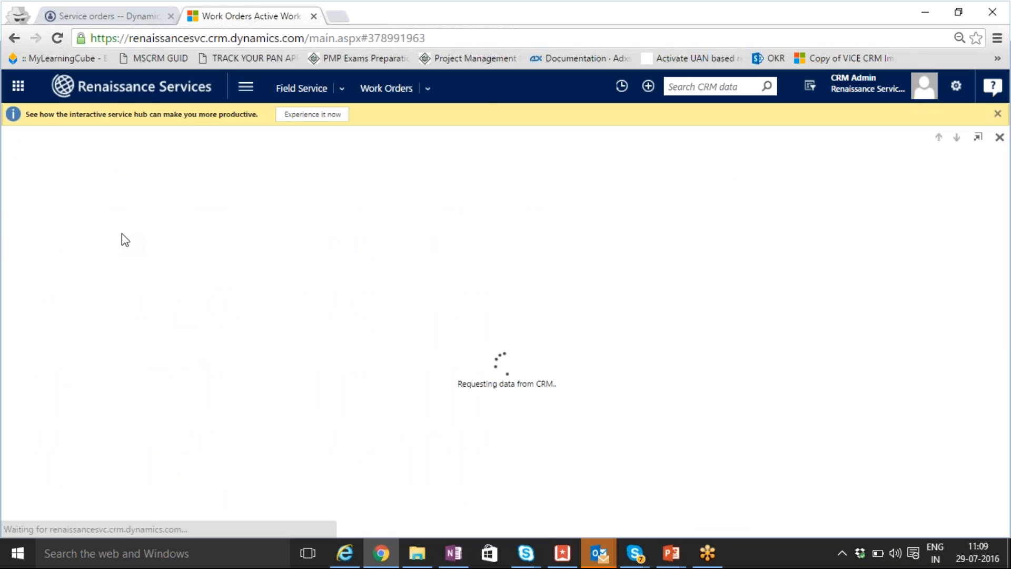
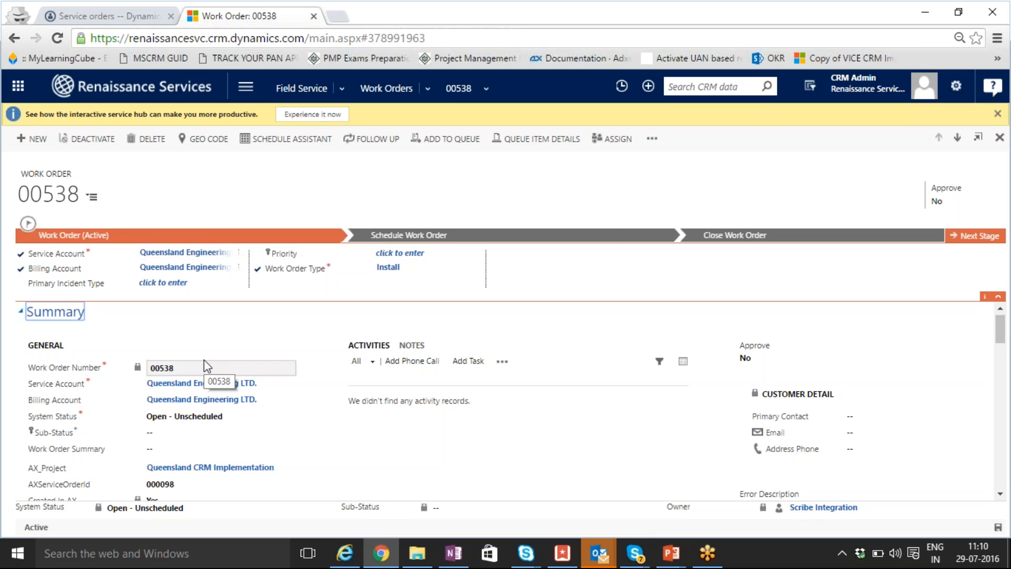
scroll(235, 353, down, 2)
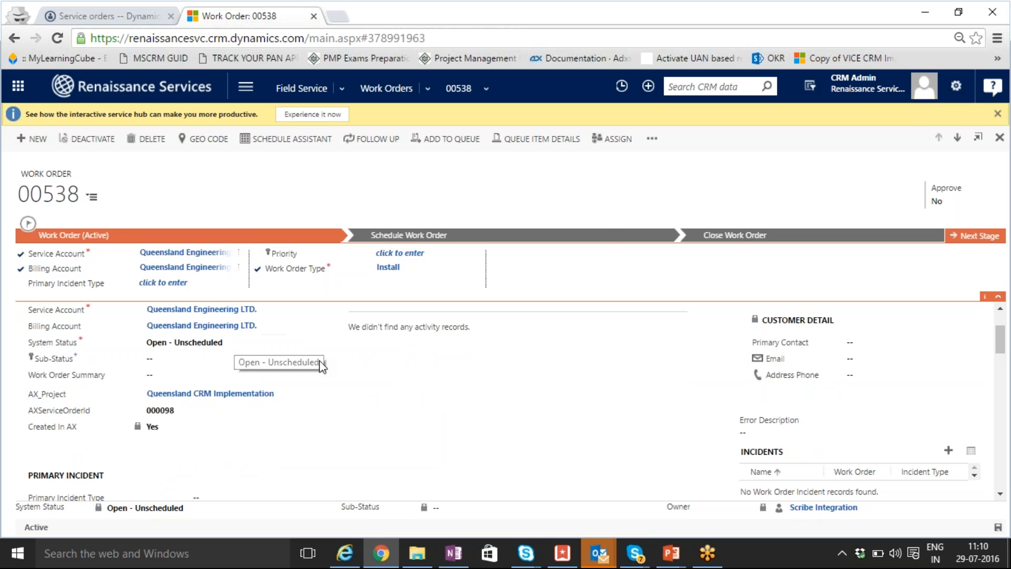
- Start a new product entry in the work order for Compression Spring 500KN and set its line status to Used
click(95, 197)
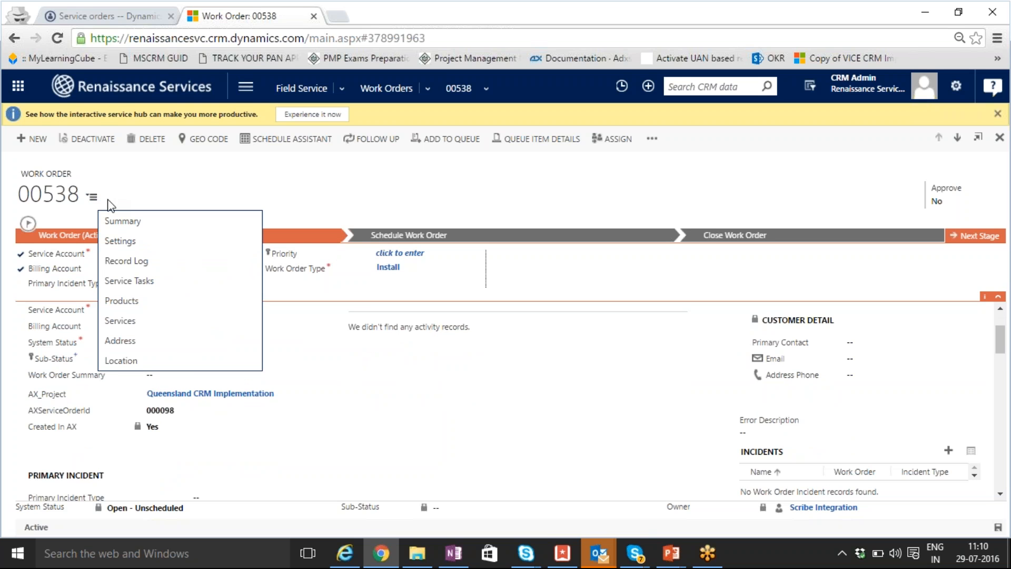
click(131, 302)
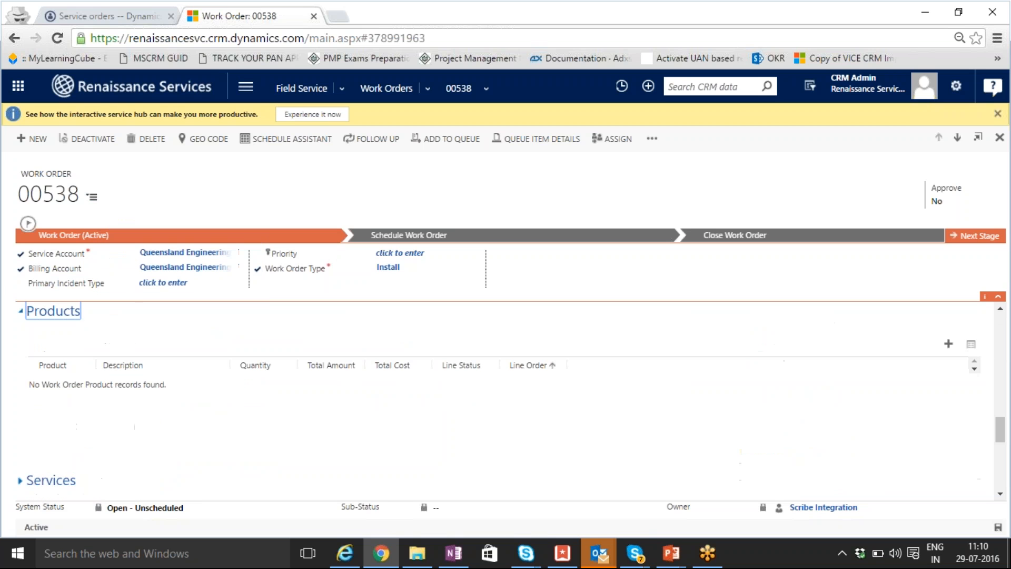
click(949, 346)
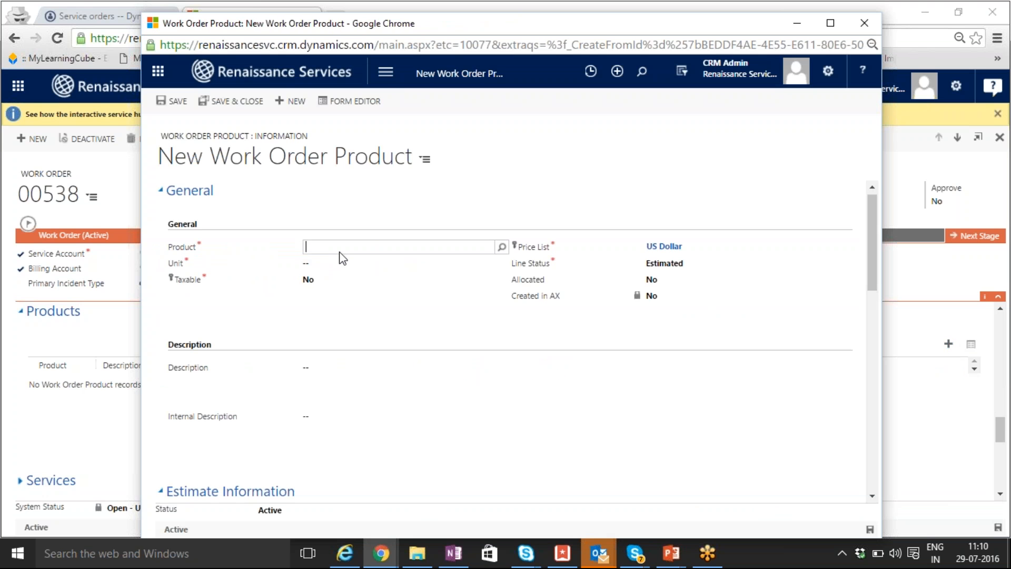
text(Compre)
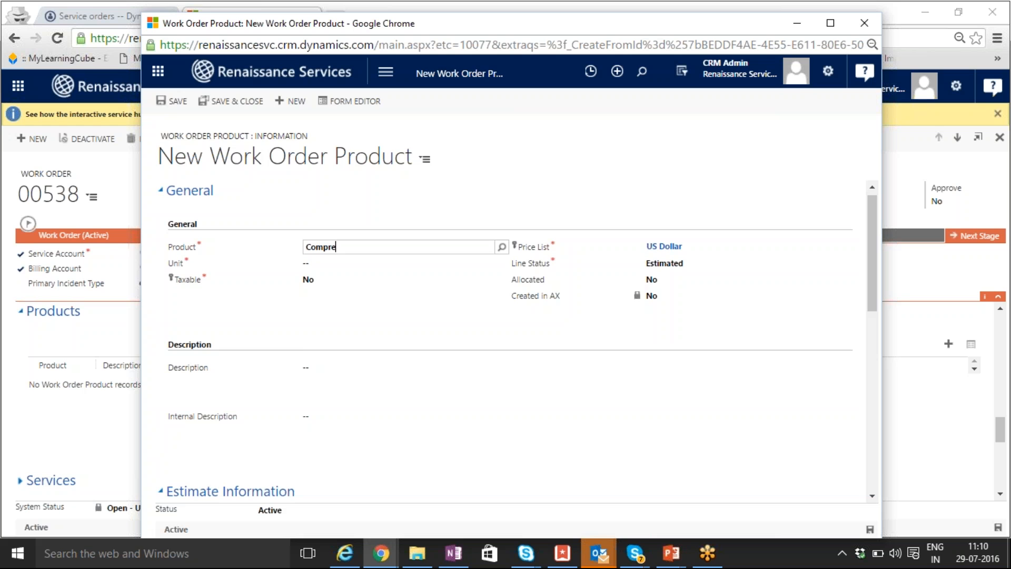
click(502, 246)
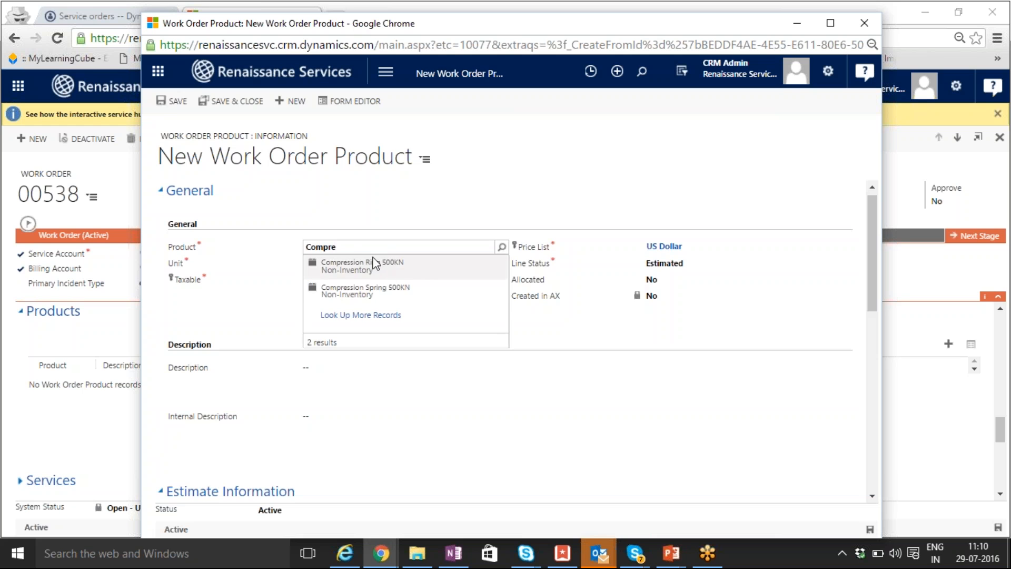
click(389, 293)
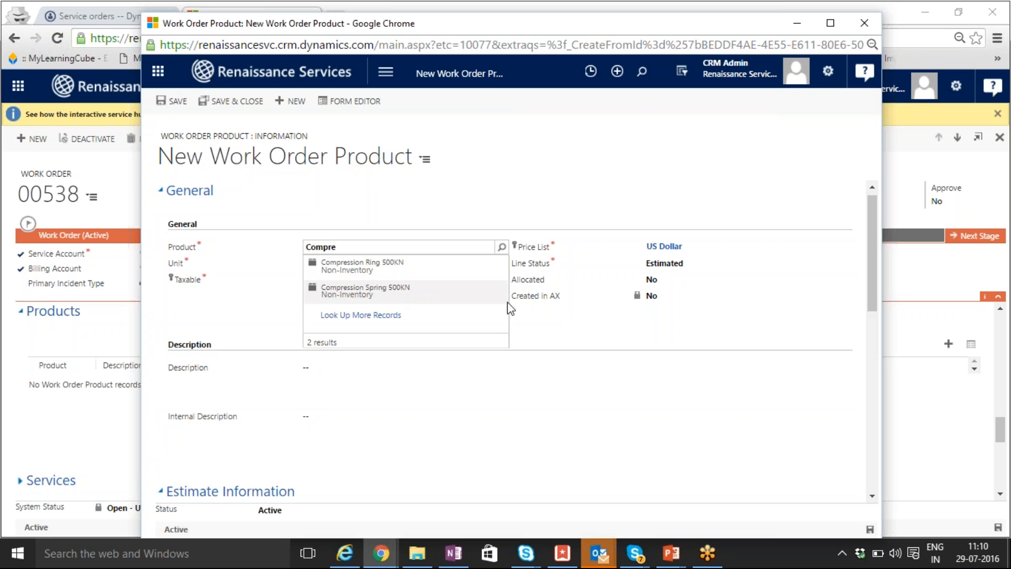
click(675, 265)
click(675, 275)
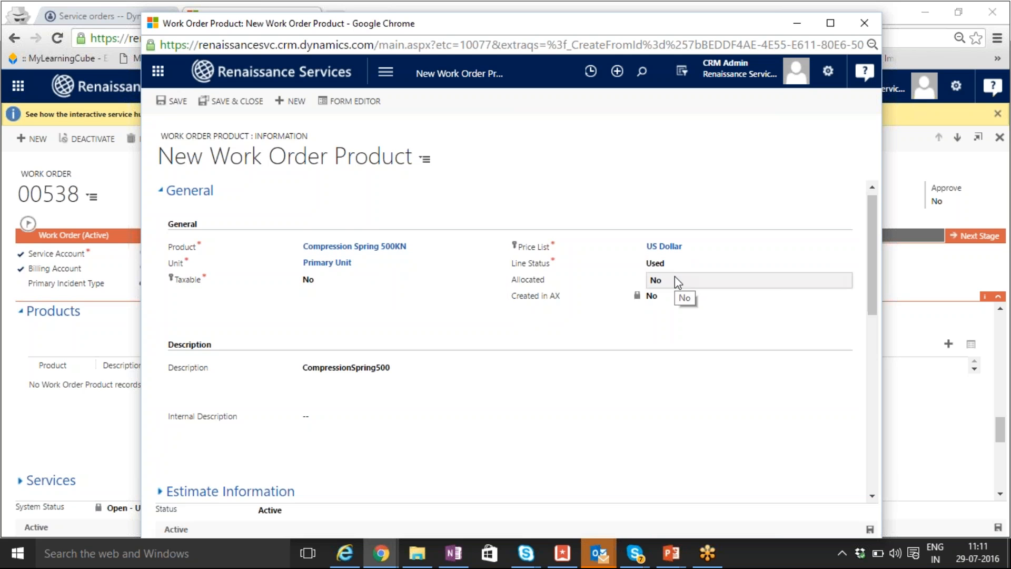
- Set the Compression Spring 500KN product's quantity and quantity to bill to 10, and save and close the entry
scroll(476, 437, down, 3)
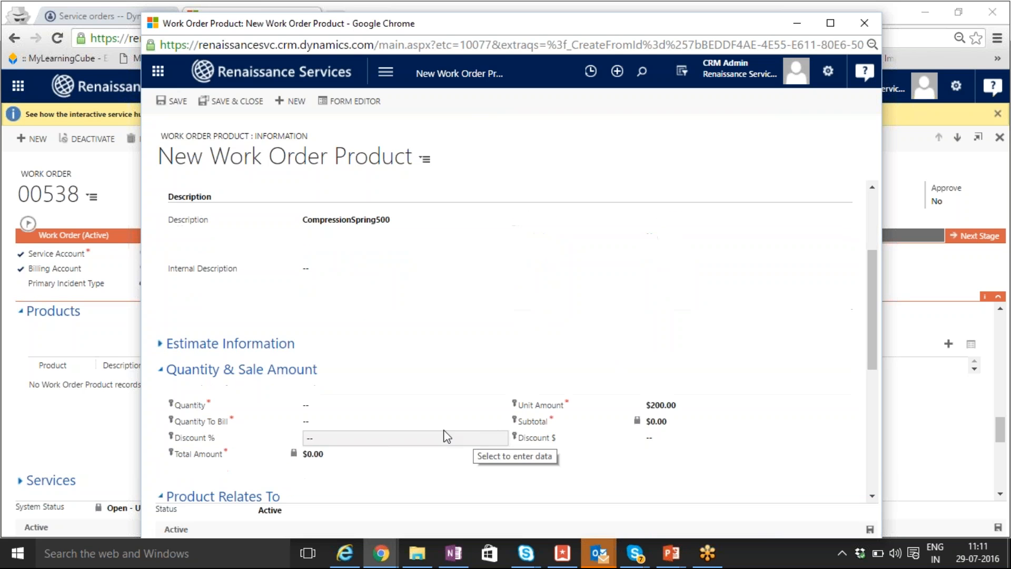
click(396, 424)
text(10)
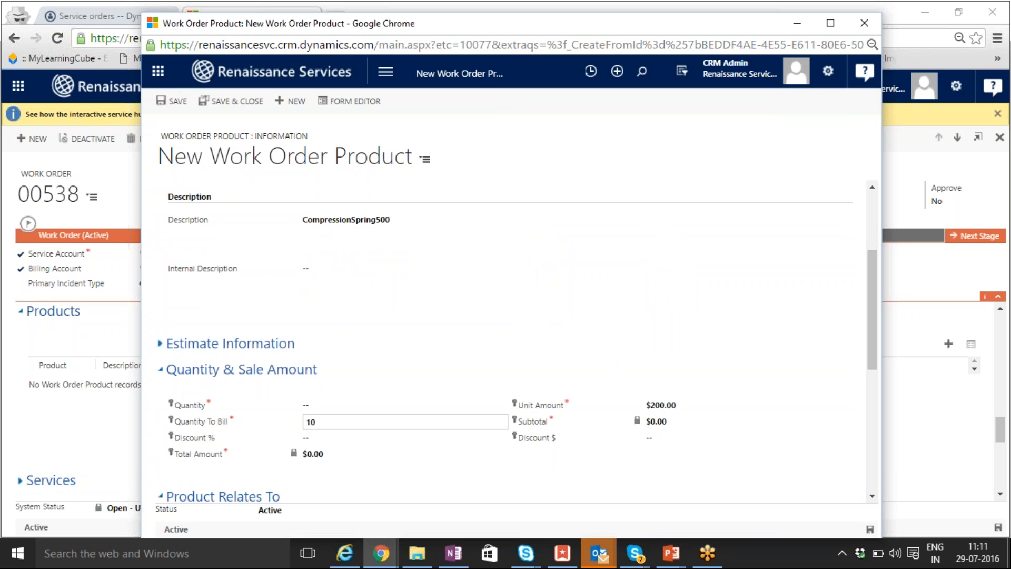
click(371, 405)
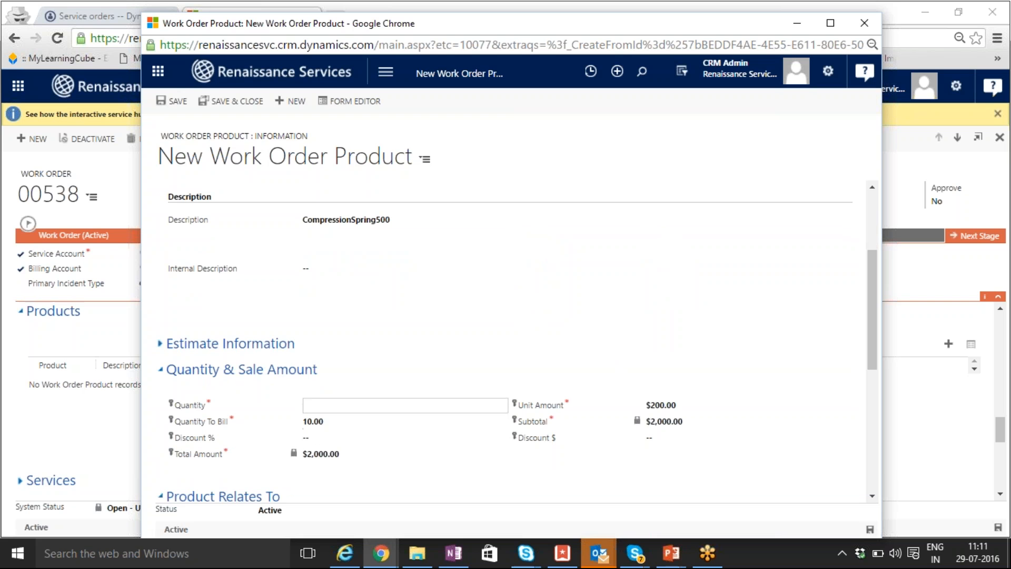
text(10)
click(372, 436)
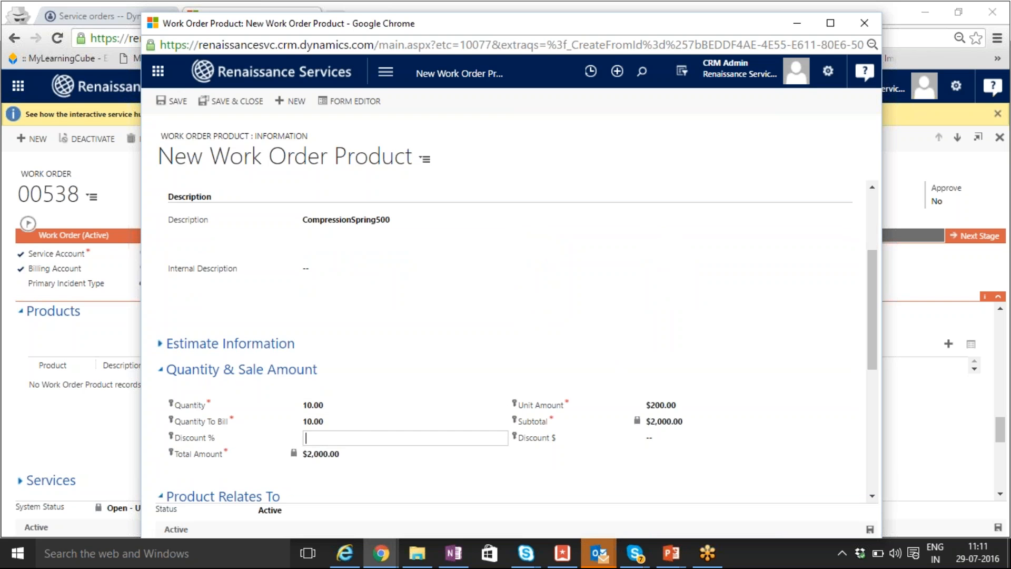
click(221, 103)
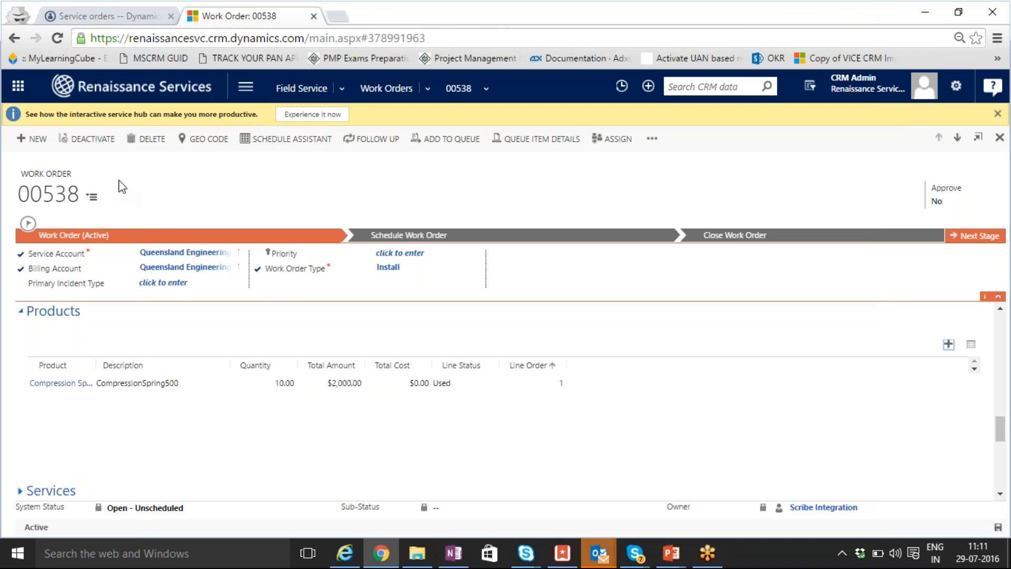
- Start a new service entry in the work order for Daily Service Charges and set its line status to Used
click(93, 199)
click(117, 322)
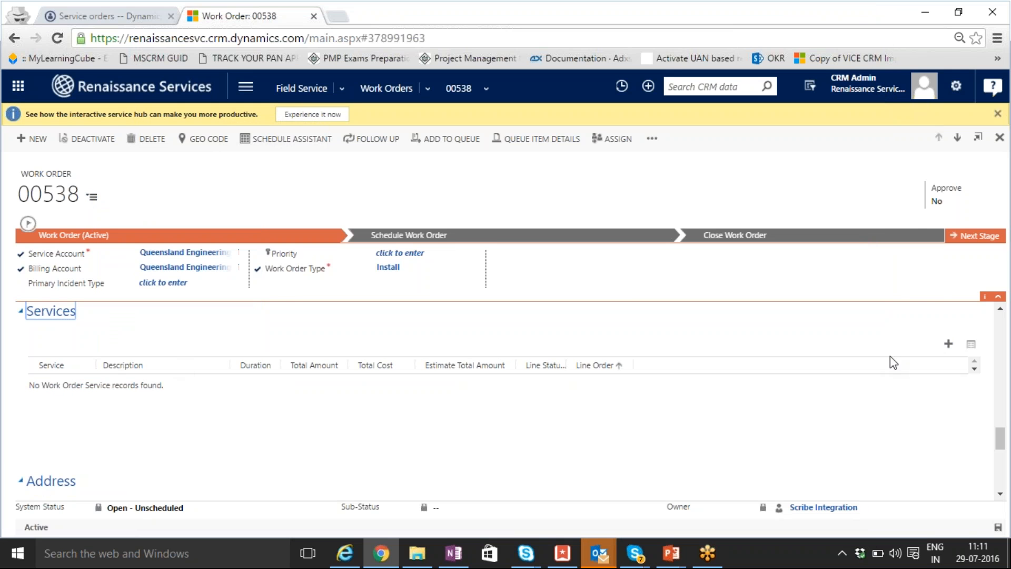
click(950, 346)
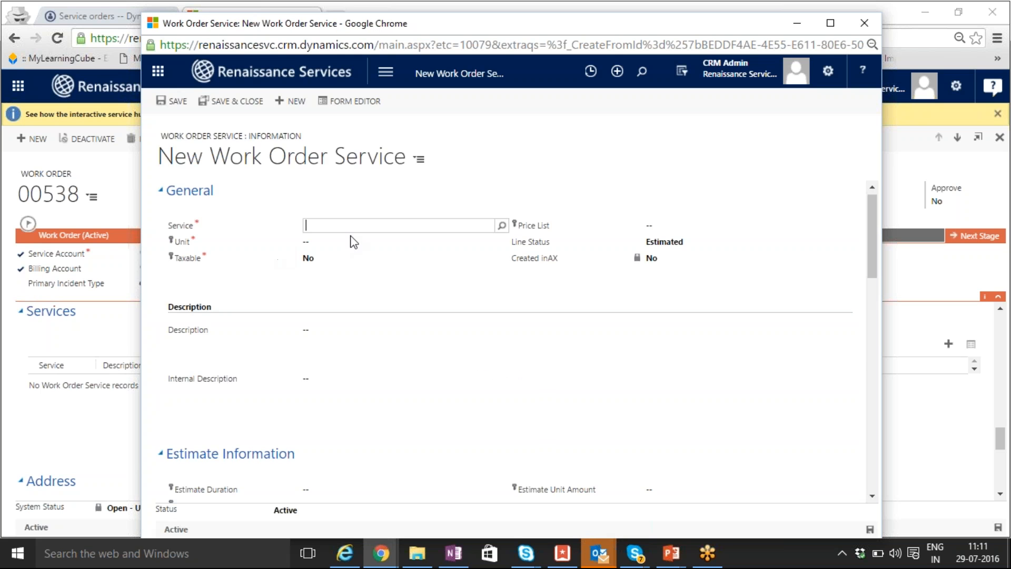
text(Dail)
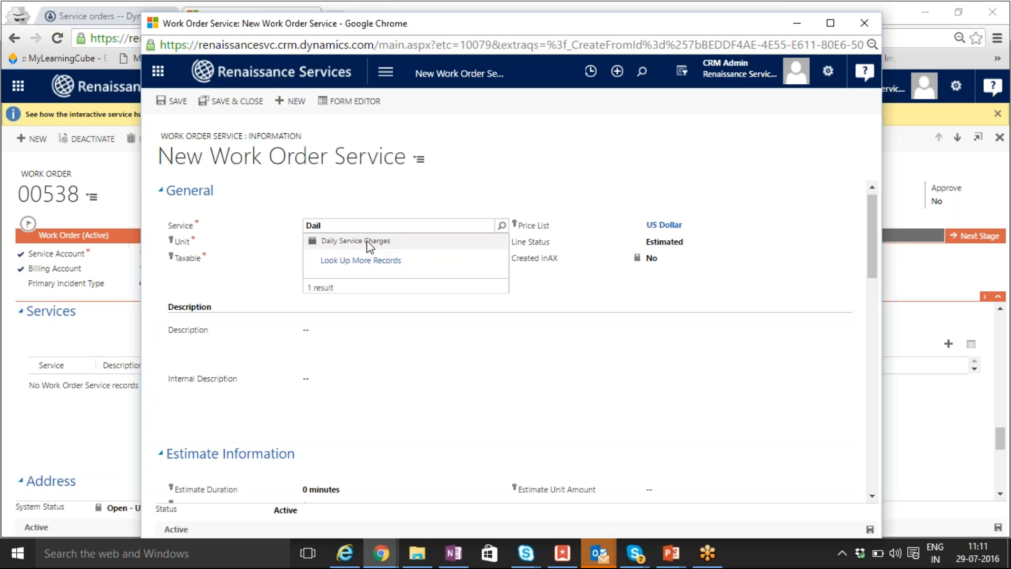
click(373, 242)
click(334, 242)
click(709, 59)
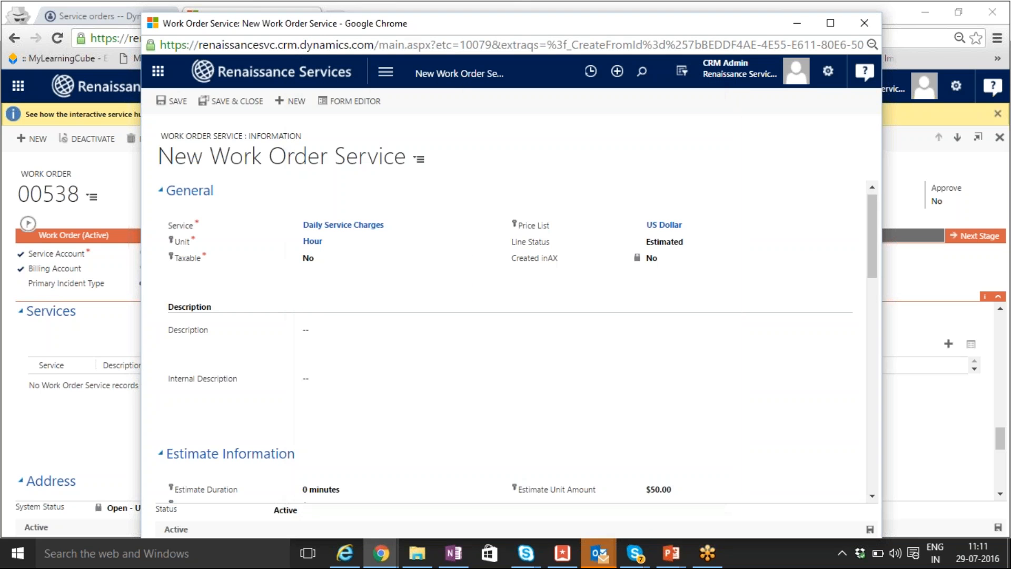
click(687, 243)
click(683, 264)
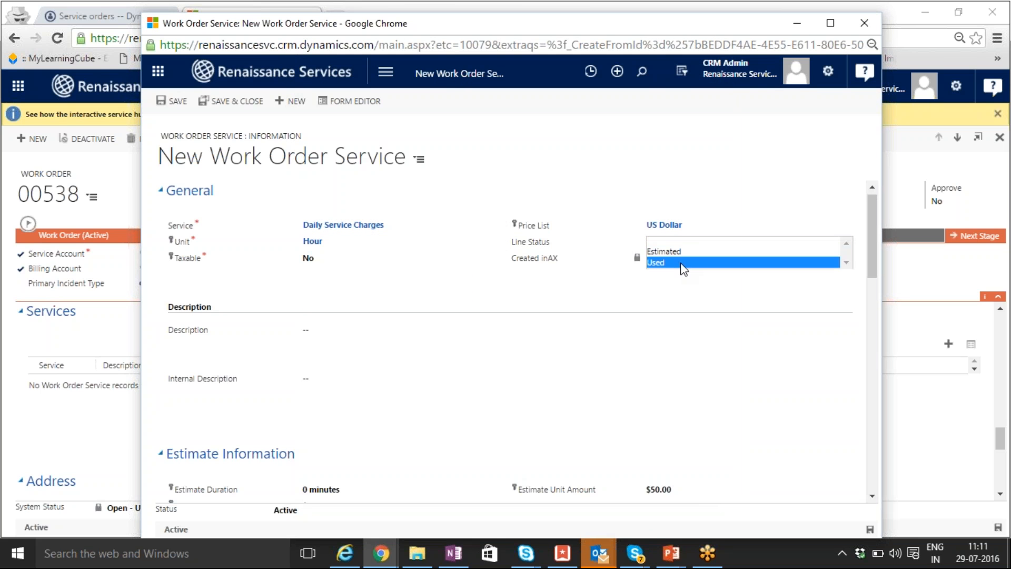
- Set the service entry's sale duration to 1 hour and save the work order service
scroll(424, 343, down, 3)
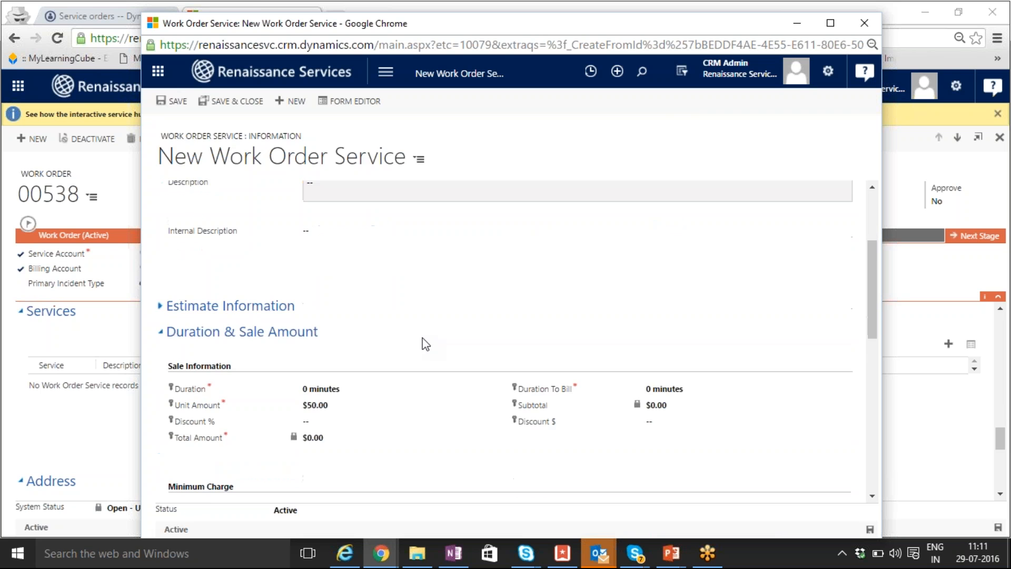
scroll(425, 344, down, 2)
click(375, 326)
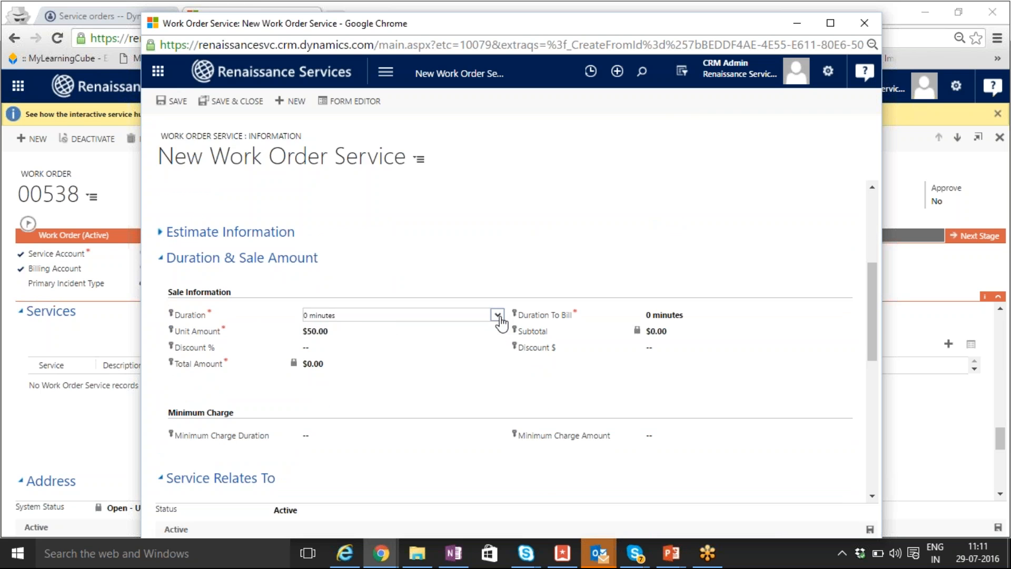
click(497, 315)
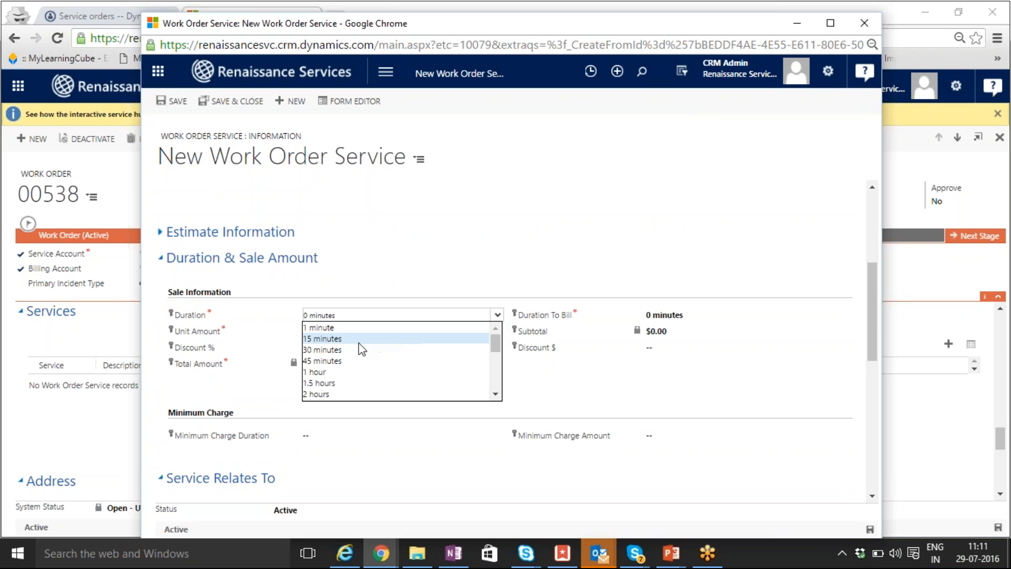
click(345, 372)
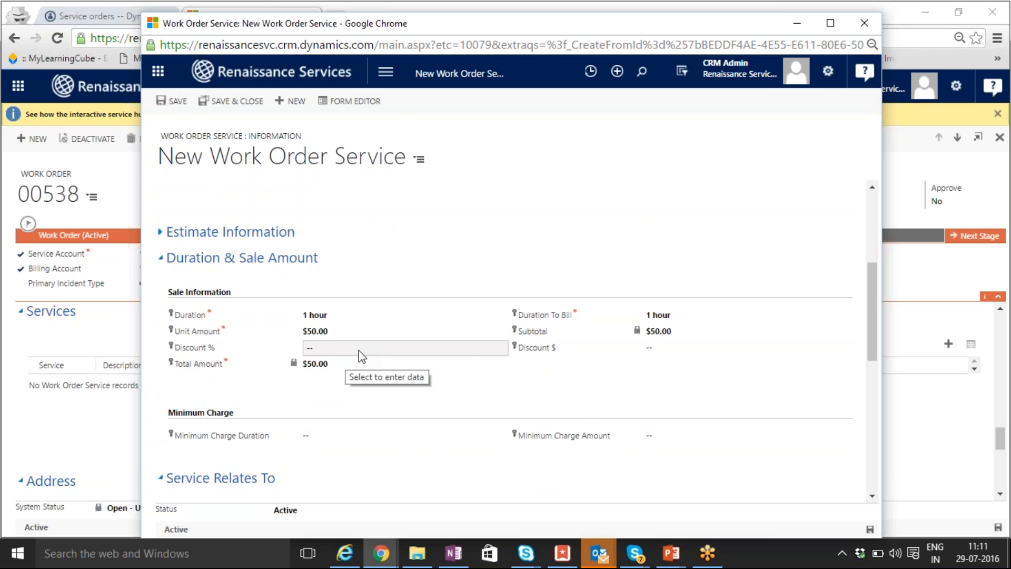
click(182, 103)
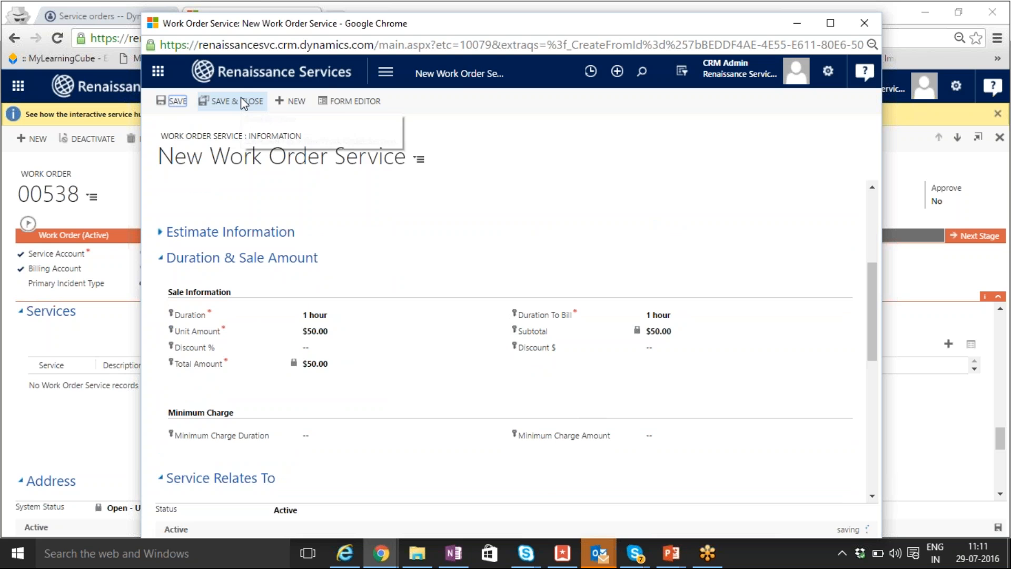
- Close the work order service window, set the work order's Approve value to Yes and save the work order
drag(654, 22, 584, 57)
click(795, 60)
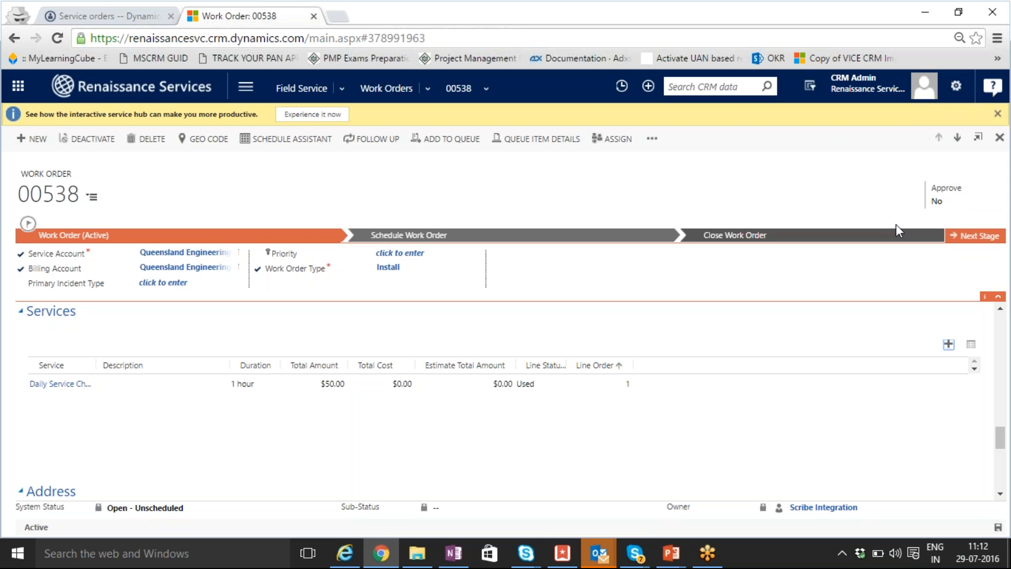
click(936, 202)
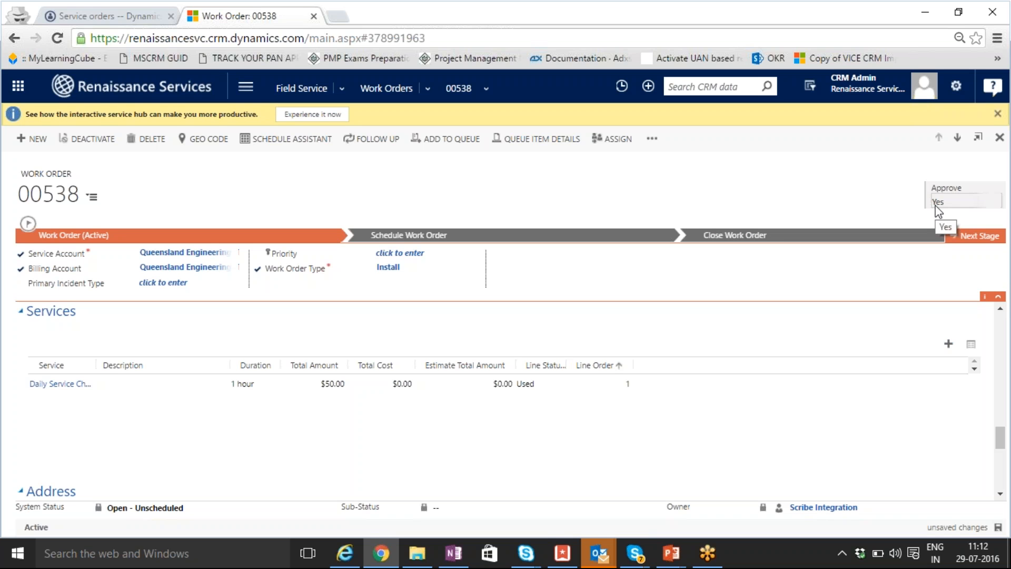
key(ctrl+s)
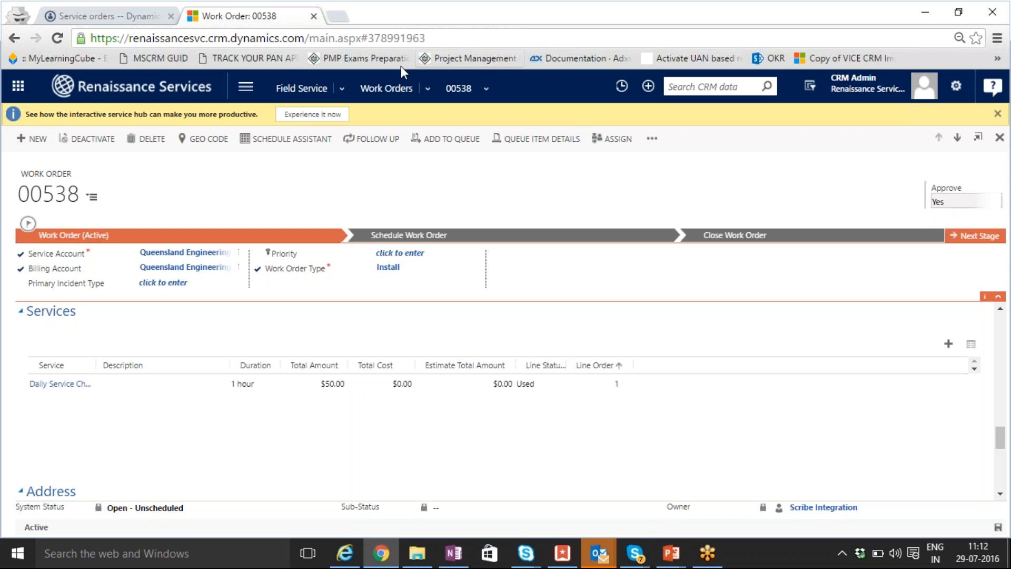
- Switch to Dynamics AX and refresh the Queensland Engineering LTD. service order repeatedly to check its lines for the synchronised product and service
click(145, 23)
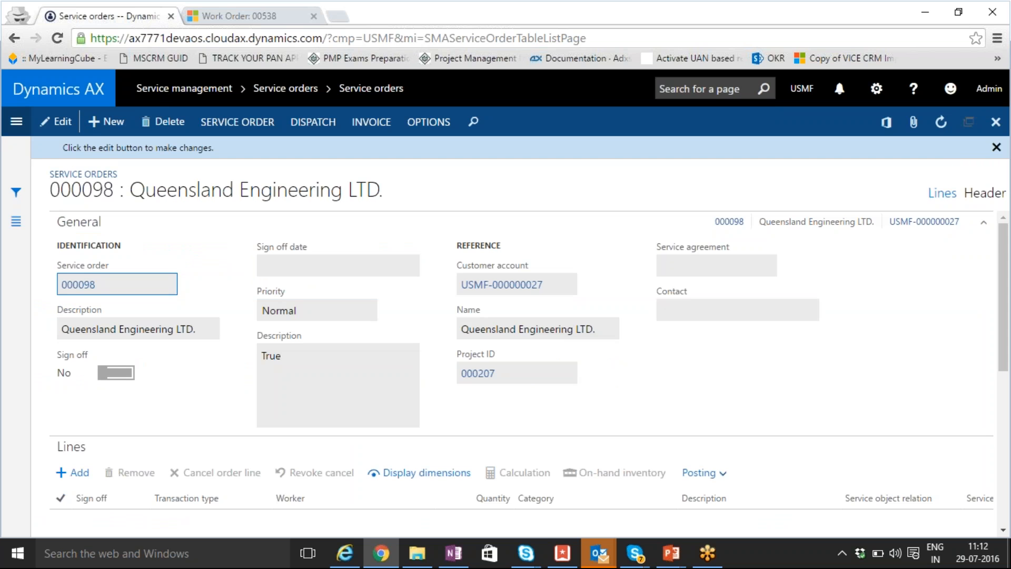
scroll(582, 357, down, 3)
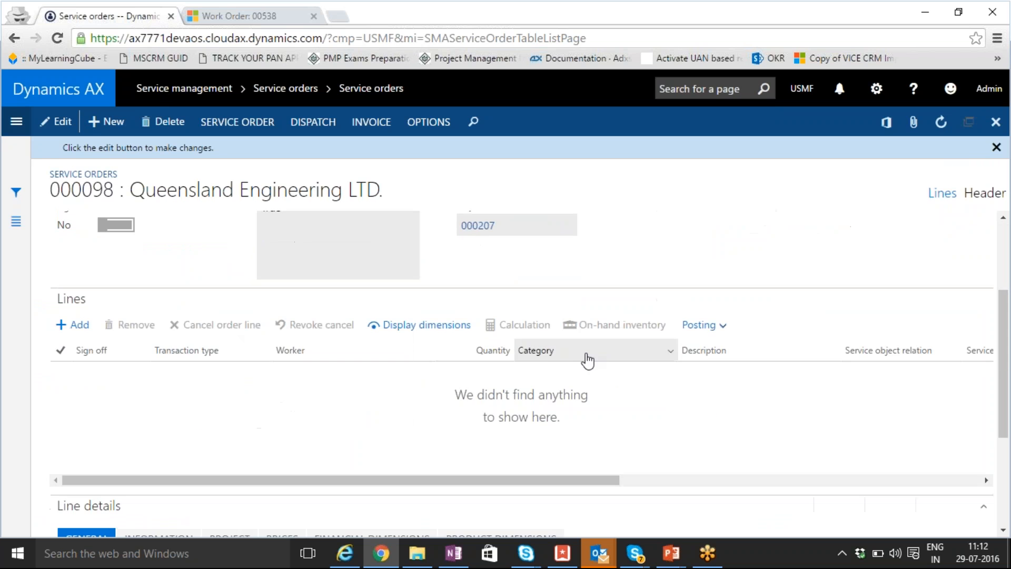
click(943, 124)
click(943, 124)
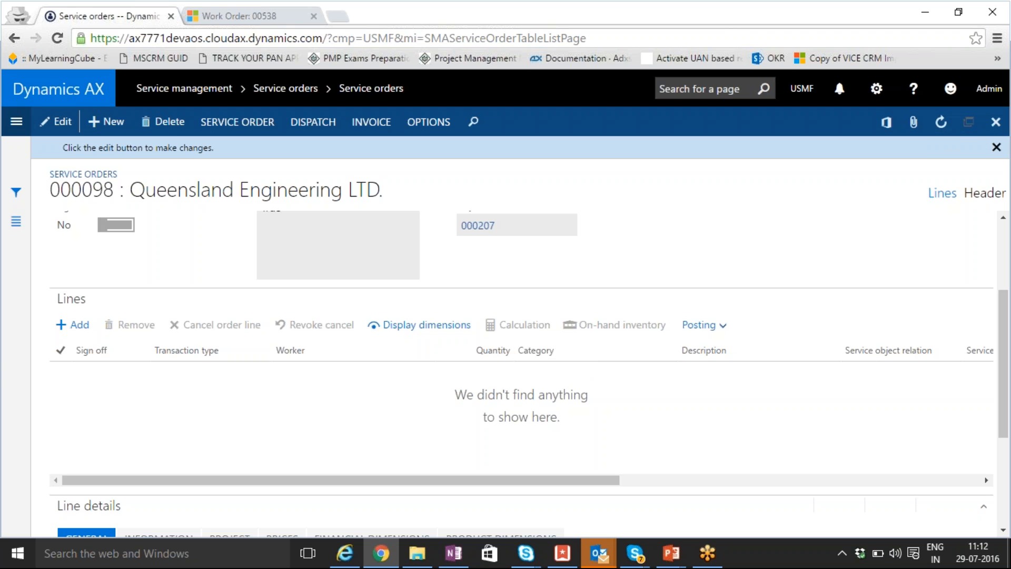
click(943, 123)
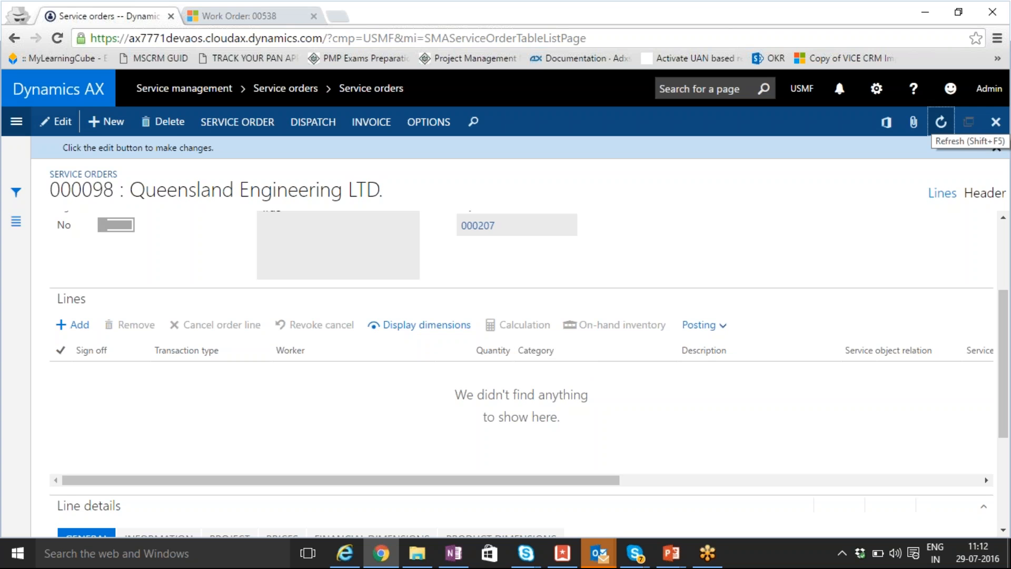
click(943, 124)
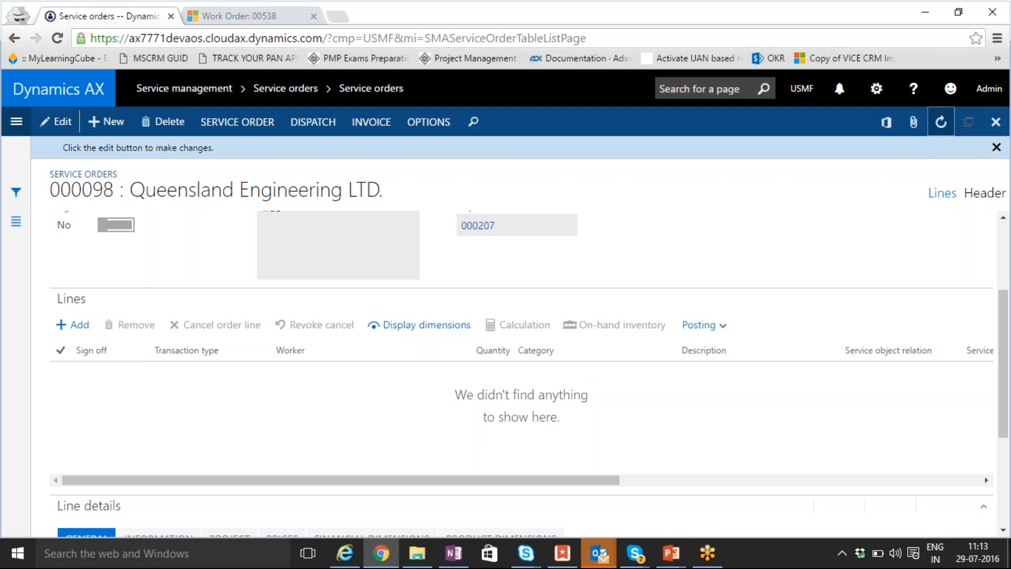
click(943, 123)
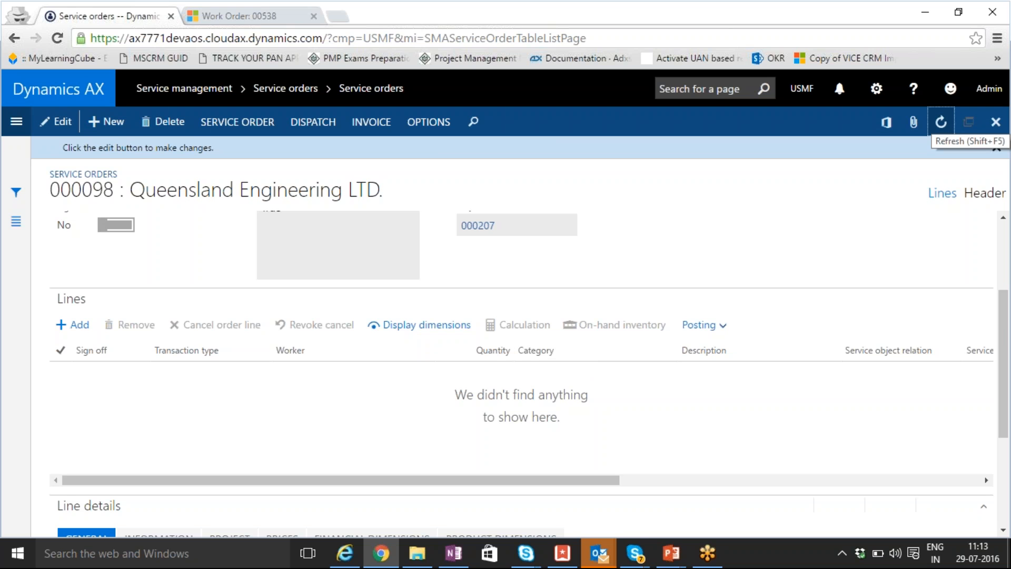
click(942, 122)
click(942, 123)
click(942, 123)
click(942, 123)
click(942, 124)
click(942, 123)
click(942, 125)
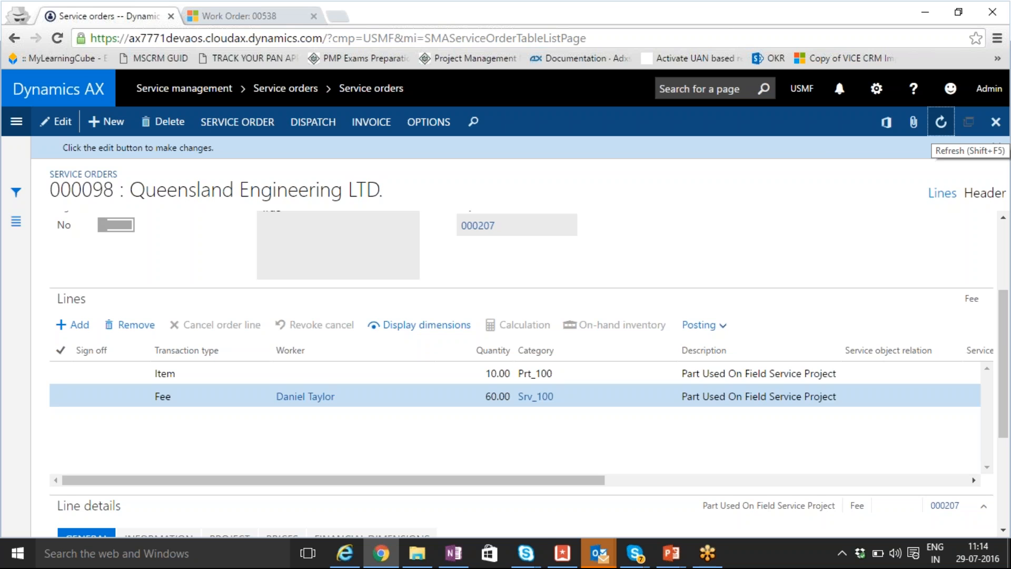
click(941, 122)
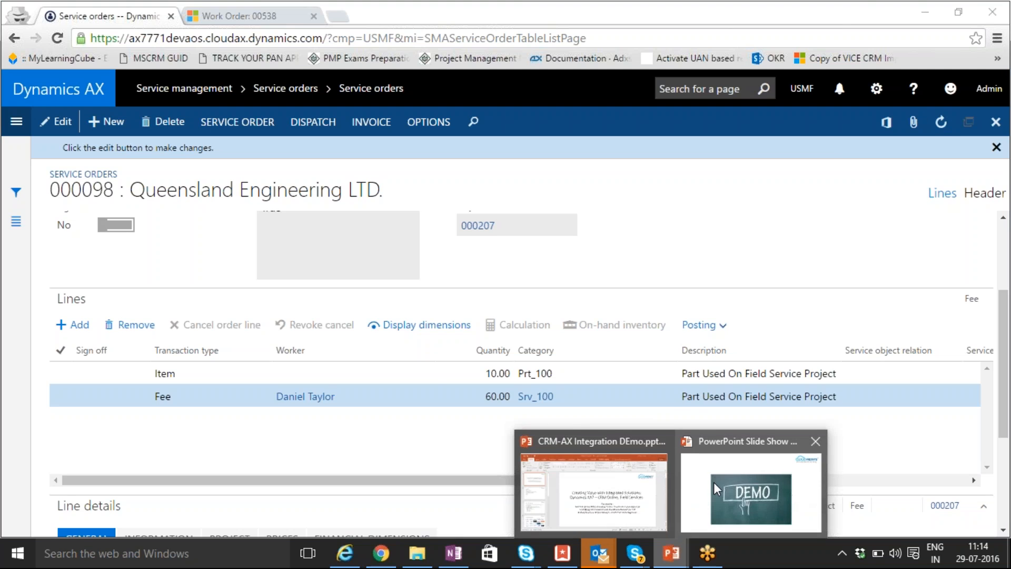
- Switch to the PowerPoint slide show and advance from the Demo slide to the Q&A slide
click(751, 482)
key(Right)
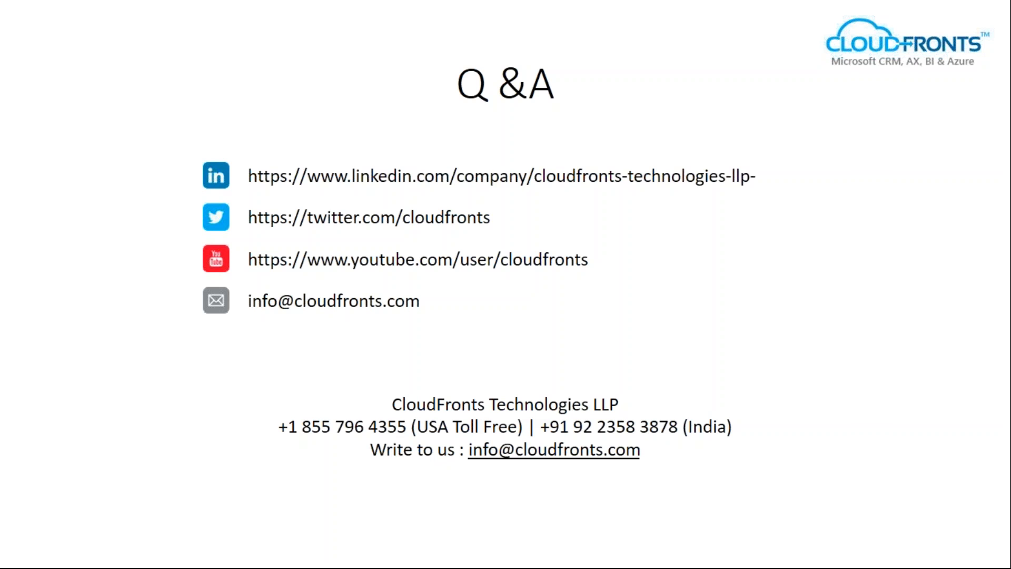
- Switch to Scribe Online, cancel out of the account update block and the CustomerCreate map, and return to the Solutions list
key(alt+Tab)
key(alt+Tab)
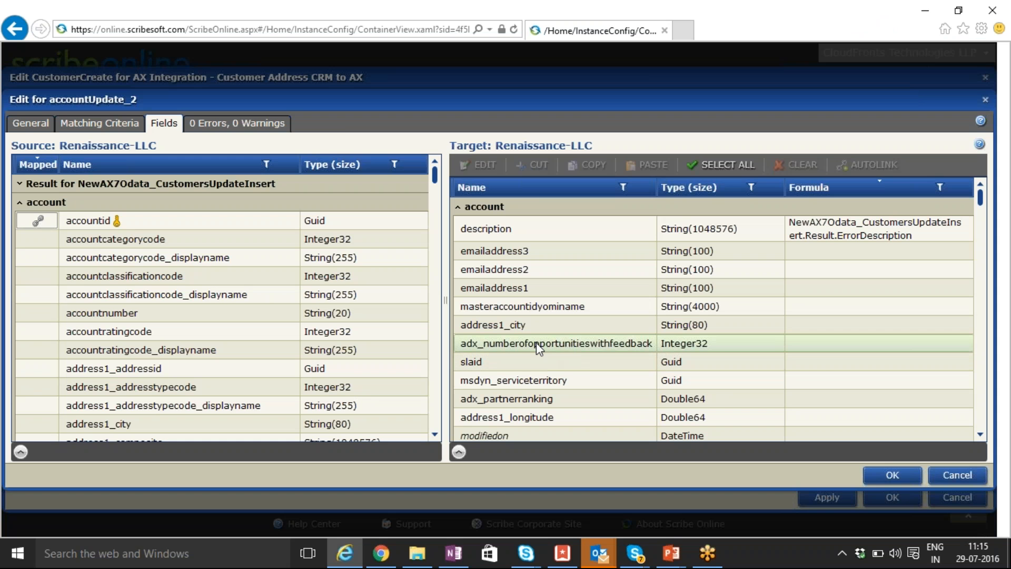
click(958, 475)
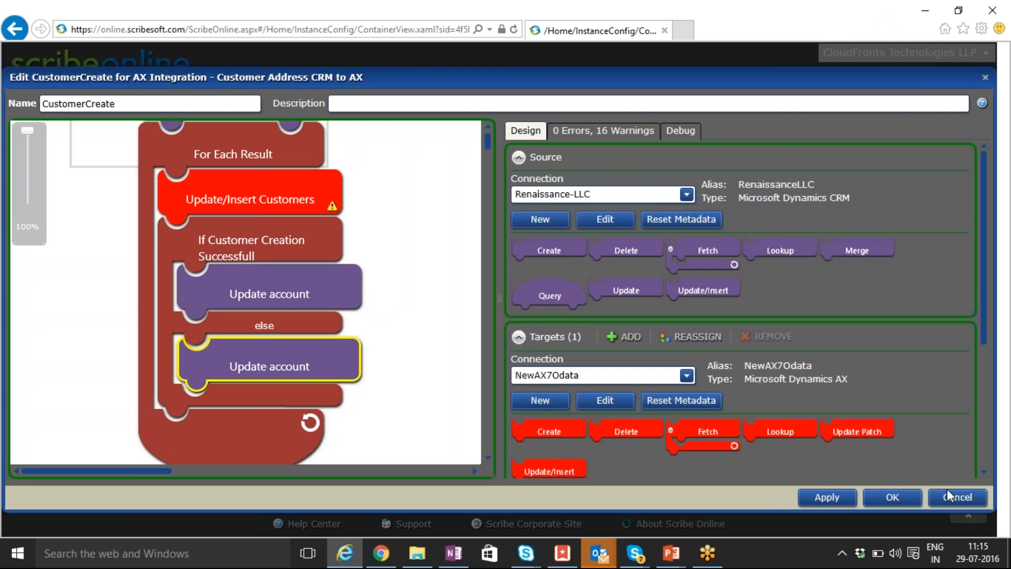
click(949, 491)
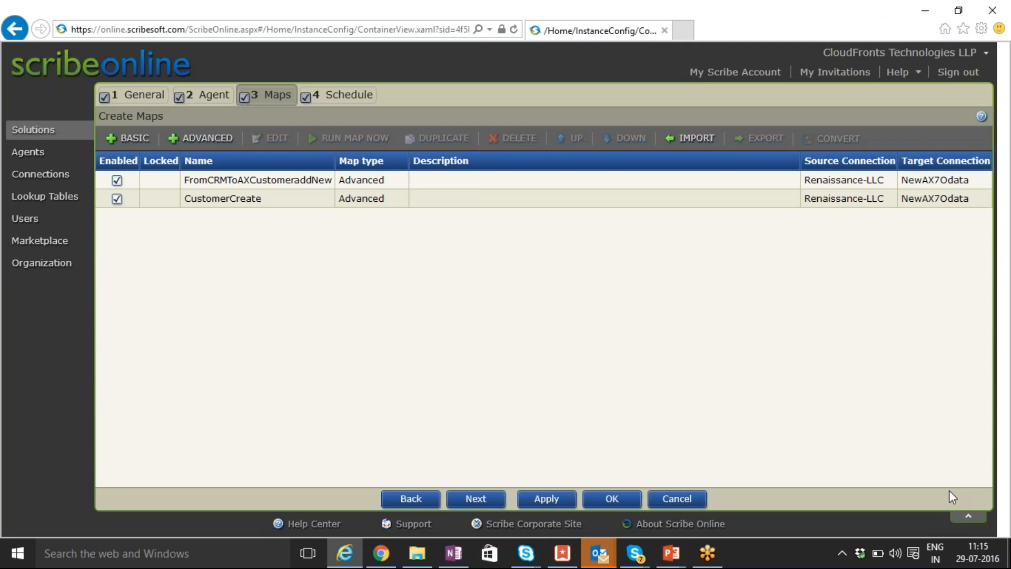
click(45, 136)
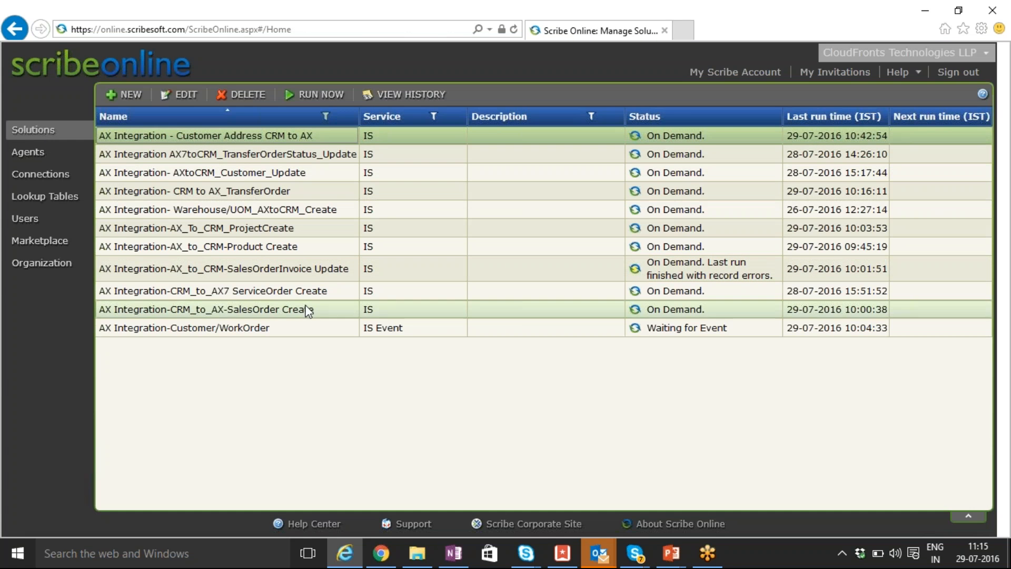
- Open the AX Integration-Customer/WorkOrder solution and its AX_to_CRM-WorkOrderHeader Create_with_errorHandling map to examine the map's blocks
click(283, 324)
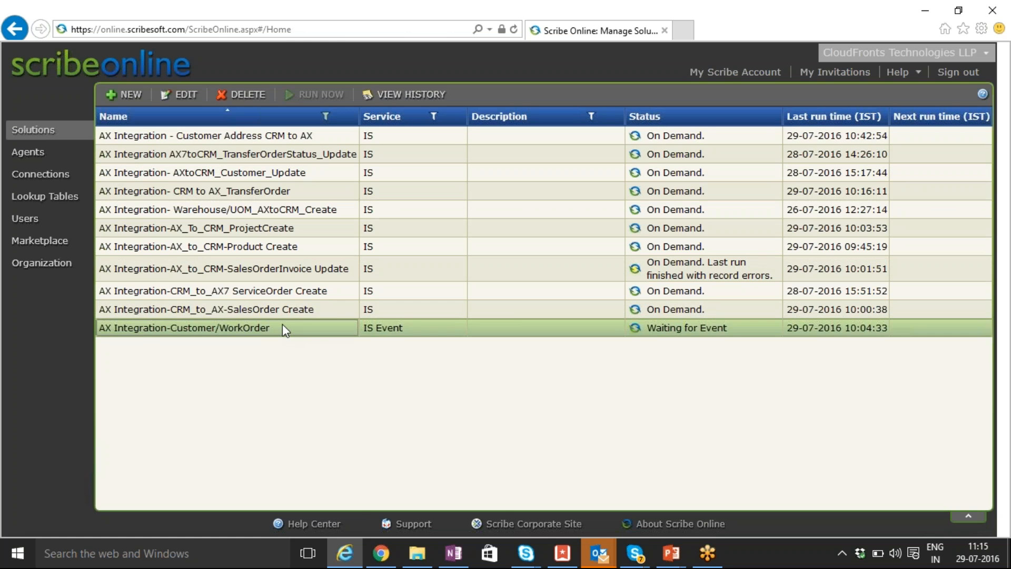
double_click(283, 325)
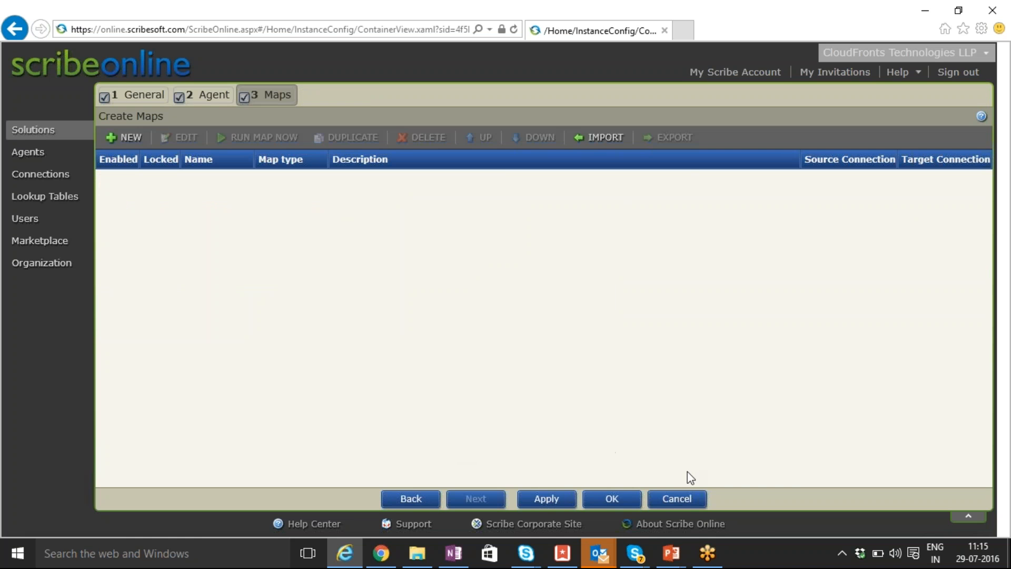
click(27, 130)
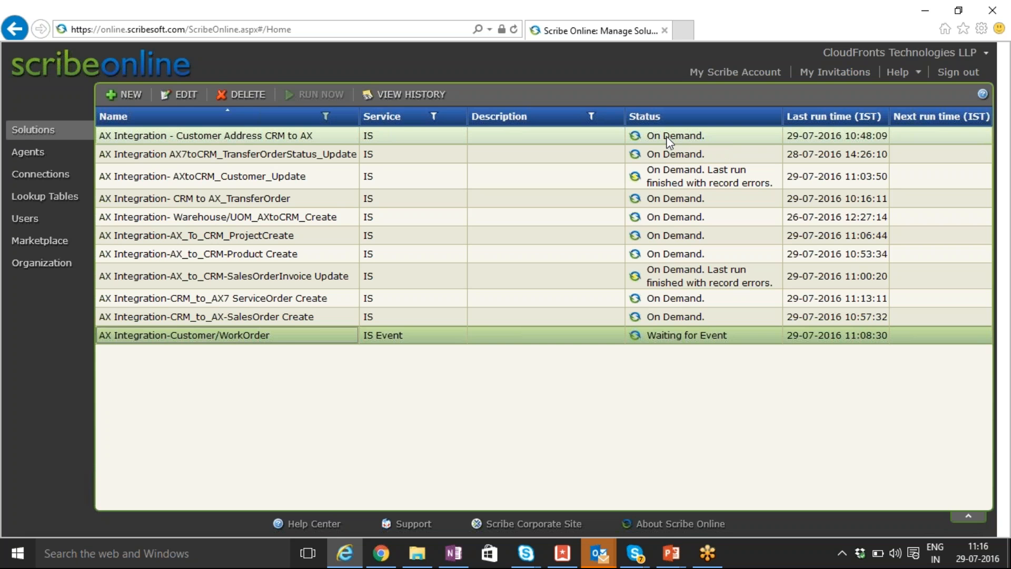
double_click(275, 331)
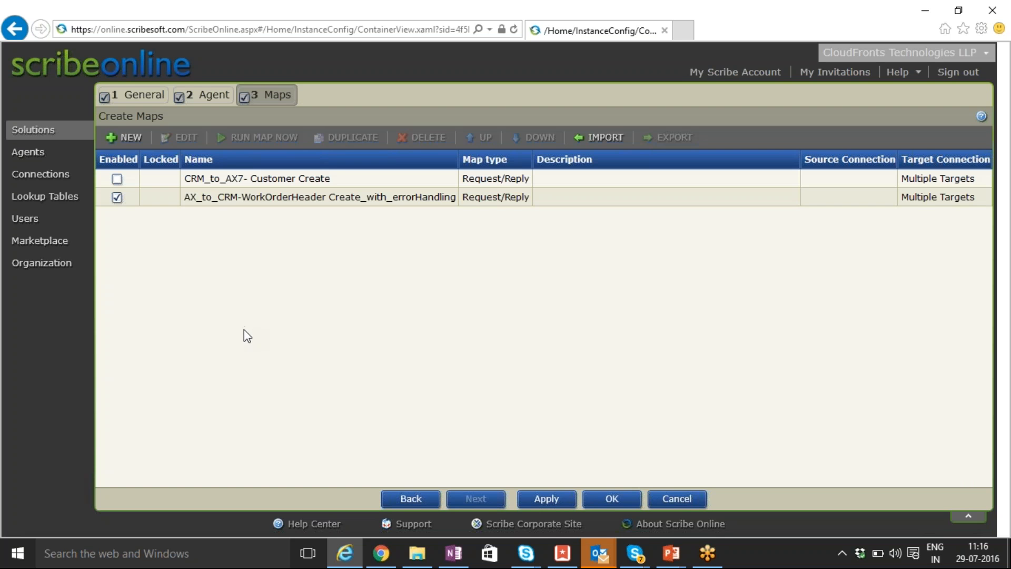
click(263, 203)
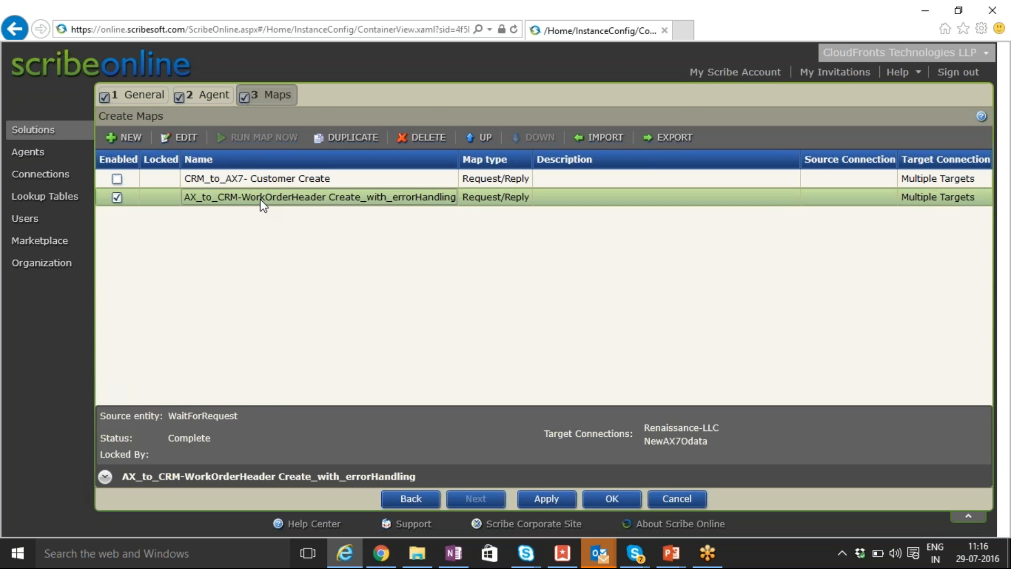
double_click(262, 203)
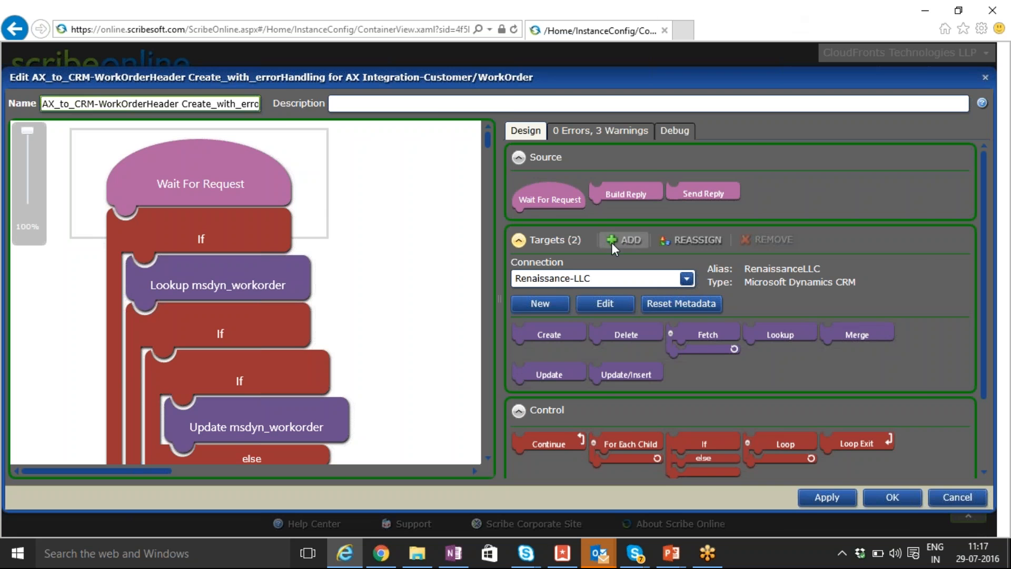
- Switch back to the PowerPoint slide show with the Q&A slide
key(alt+Tab)
key(alt+Tab)
key(alt+Tab)
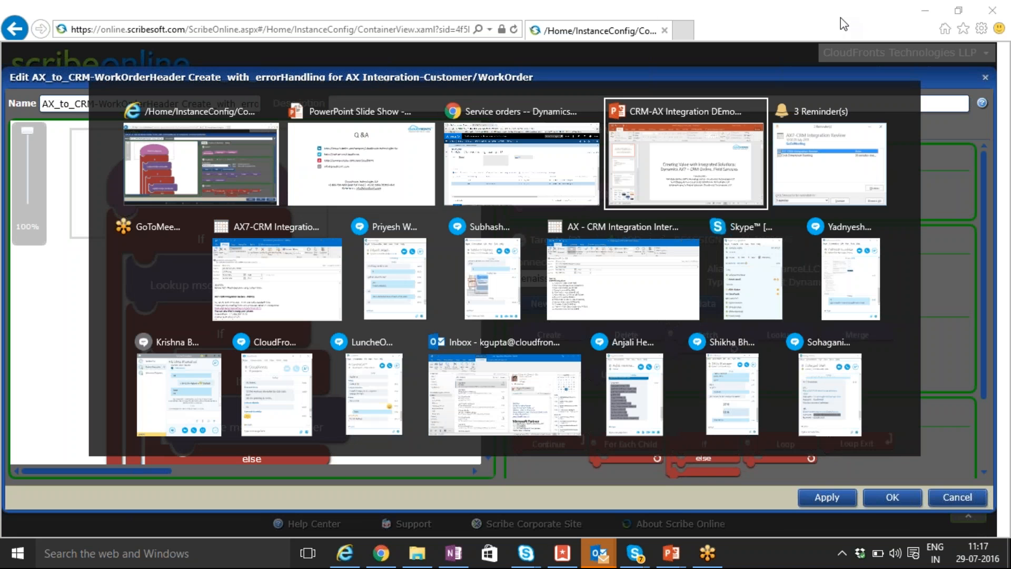
click(370, 151)
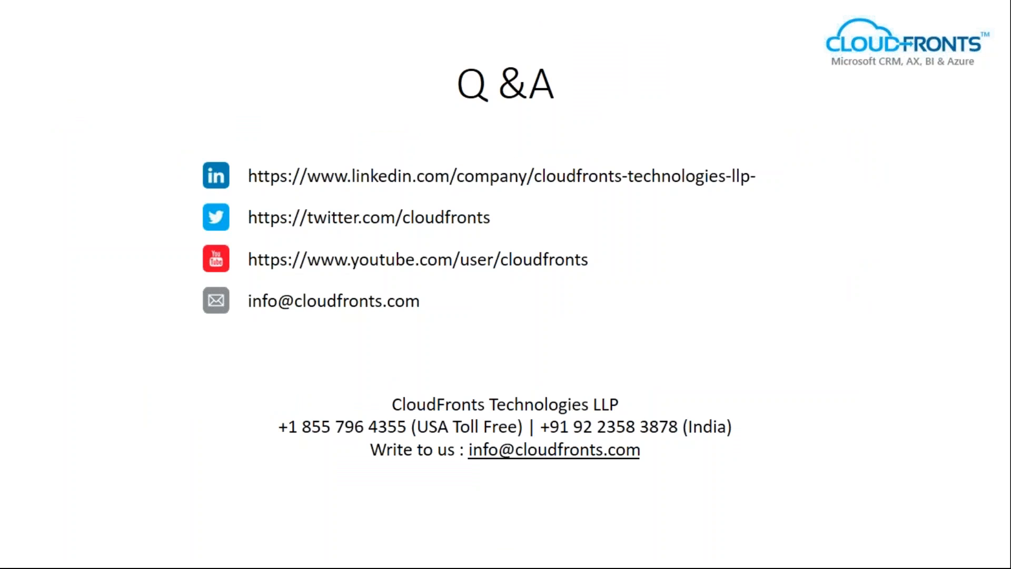